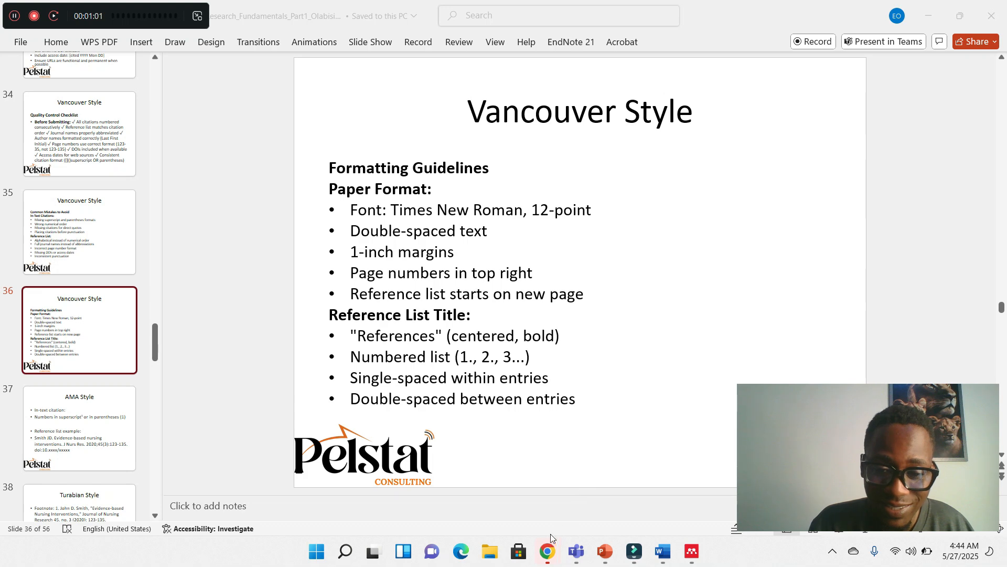
# - Switch to Chrome and open the Mendeley Reference Manager download page for Windows
pyautogui.moveTo(549, 548)
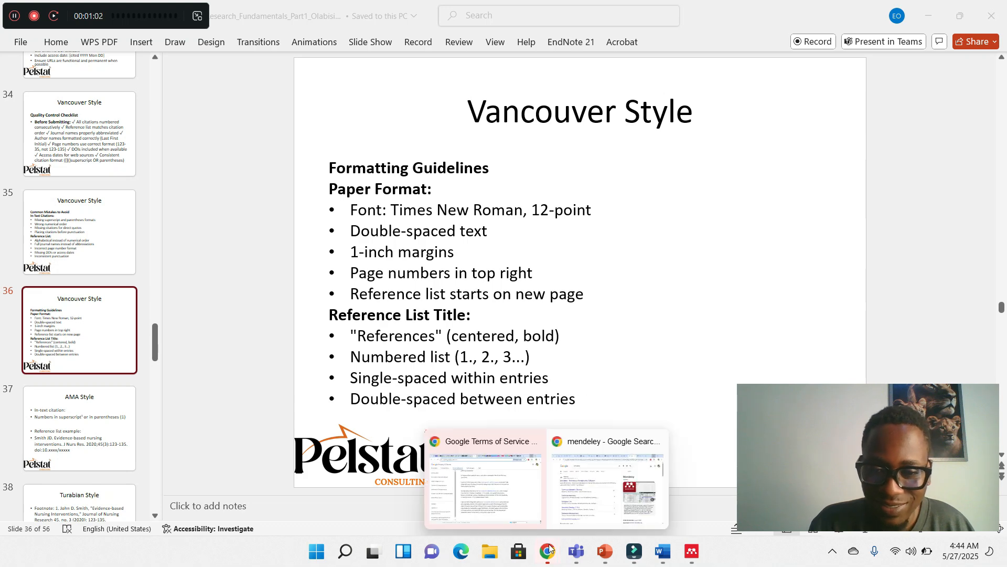
pyautogui.click(603, 496)
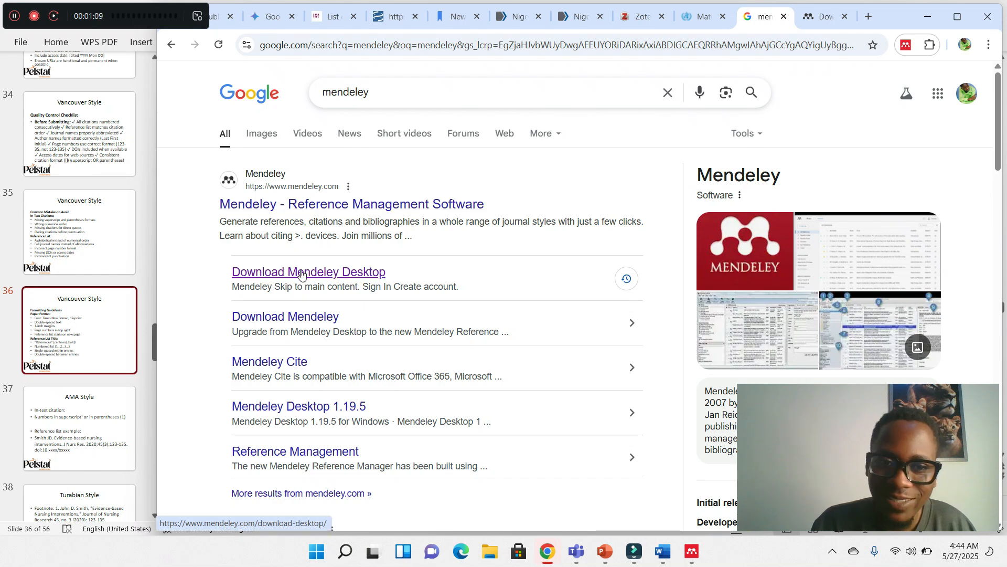
pyautogui.click(367, 93)
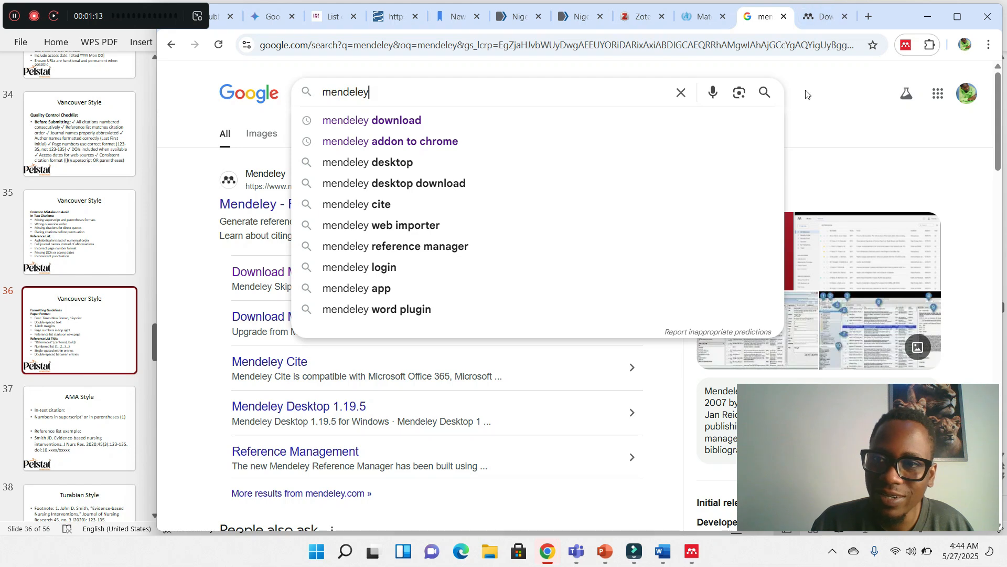
pyautogui.click(827, 99)
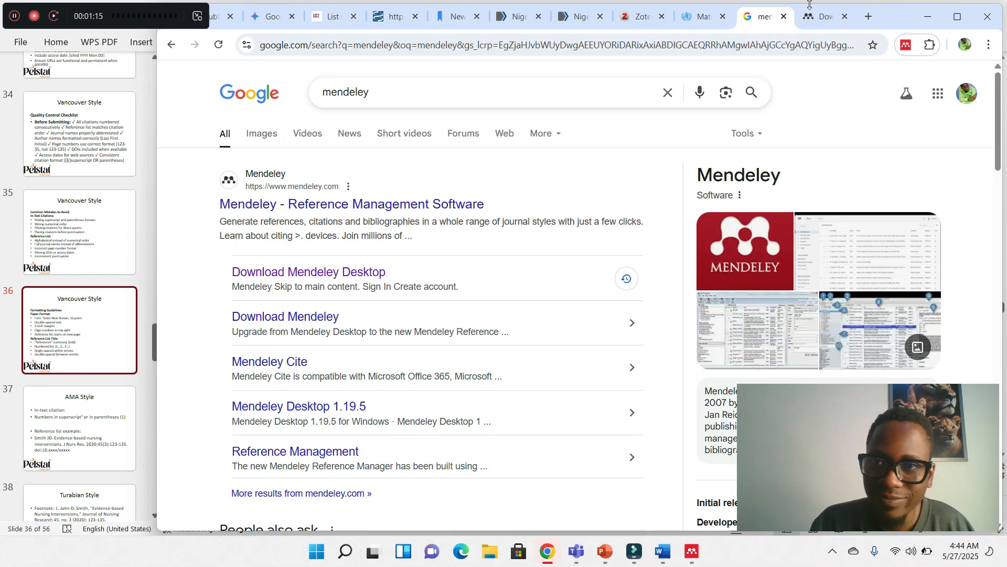
pyautogui.click(811, 17)
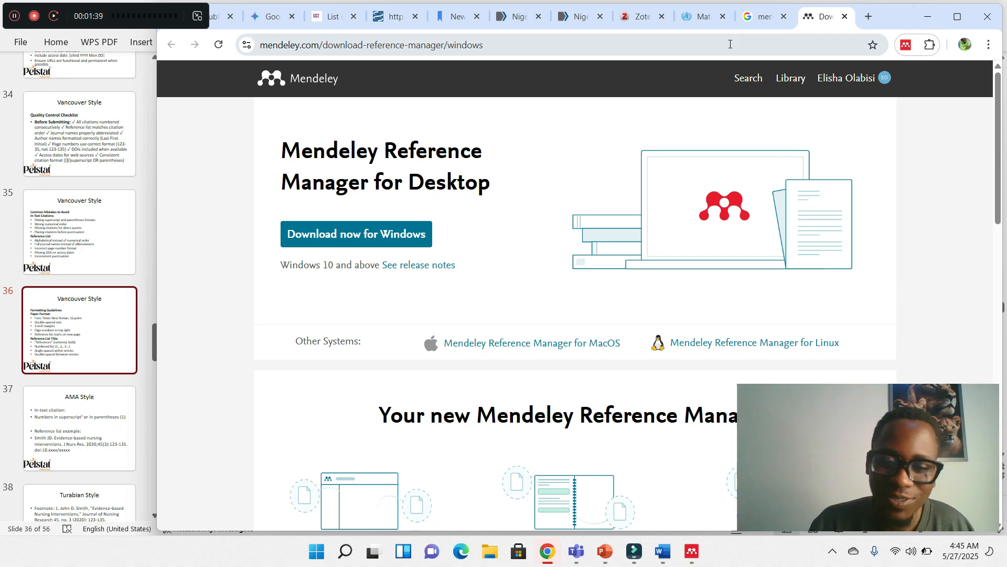
# - Switch to the Mendeley Reference Manager desktop application
pyautogui.moveTo(693, 545)
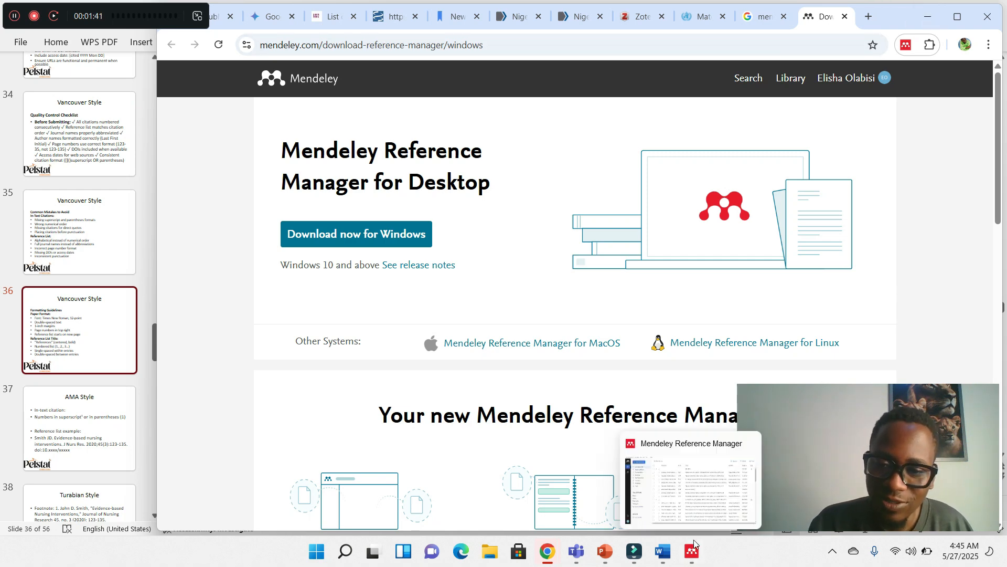
pyautogui.click(693, 550)
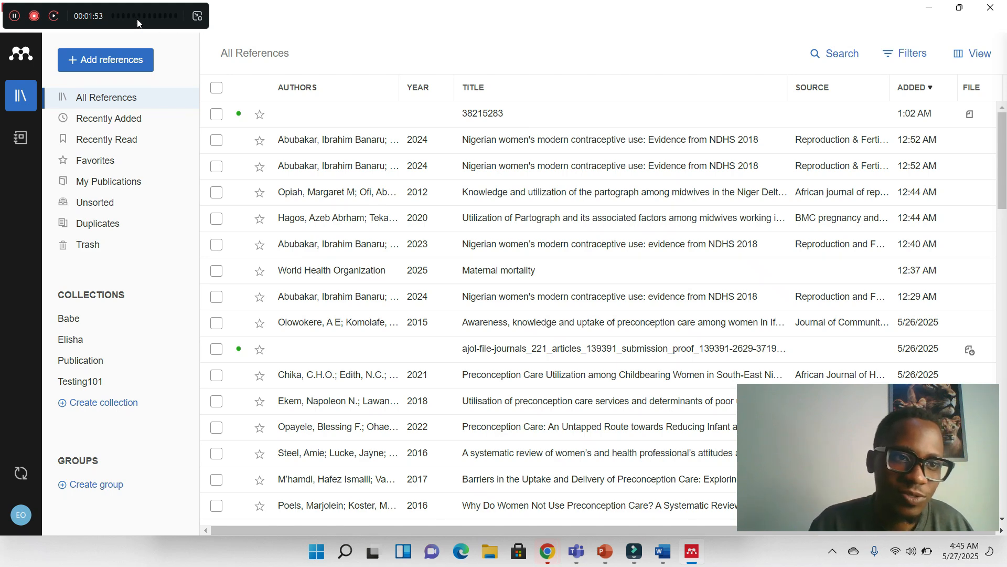
pyautogui.moveTo(139, 23); pyautogui.dragTo(177, 558)
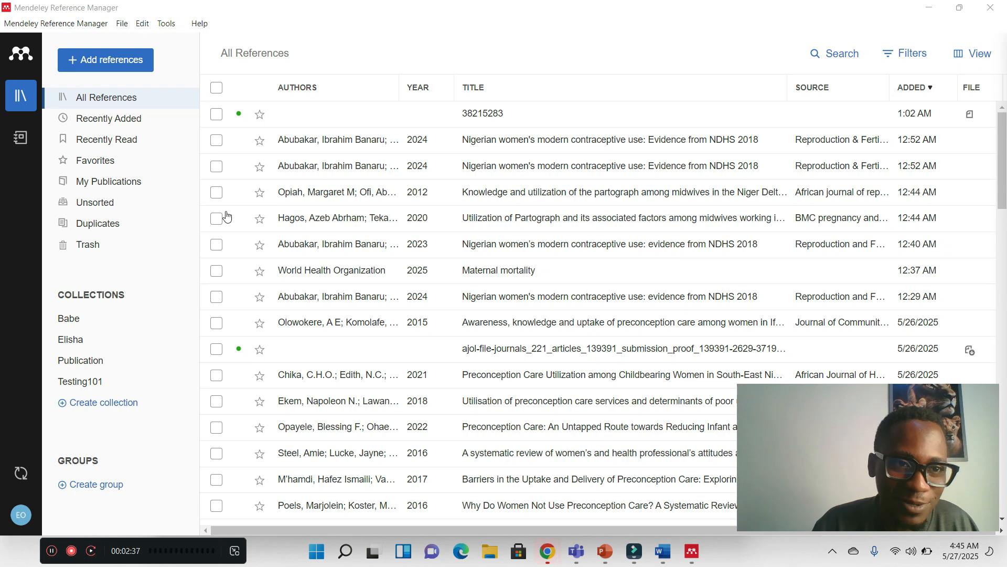
pyautogui.click(169, 25)
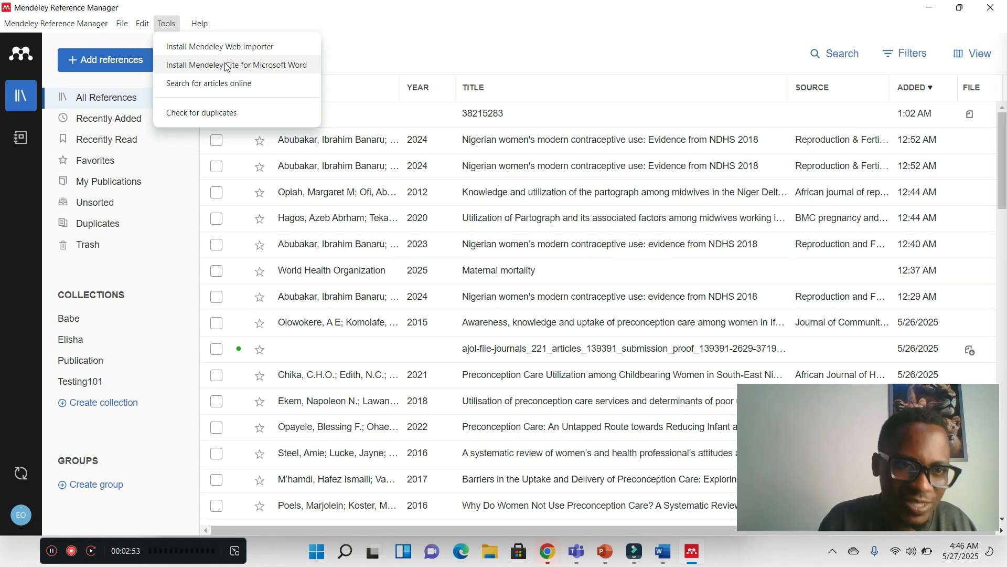
pyautogui.click(304, 22)
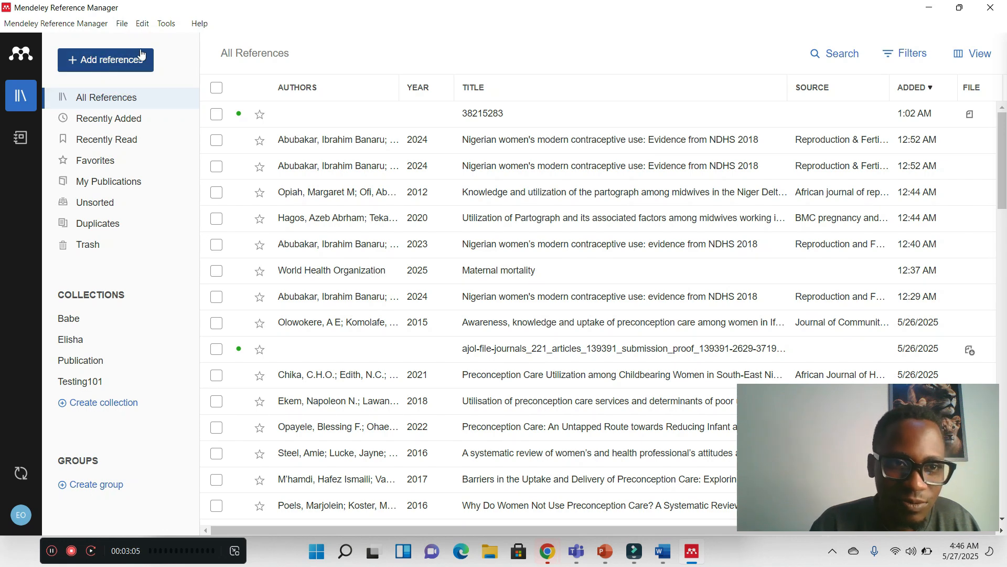
pyautogui.click(165, 25)
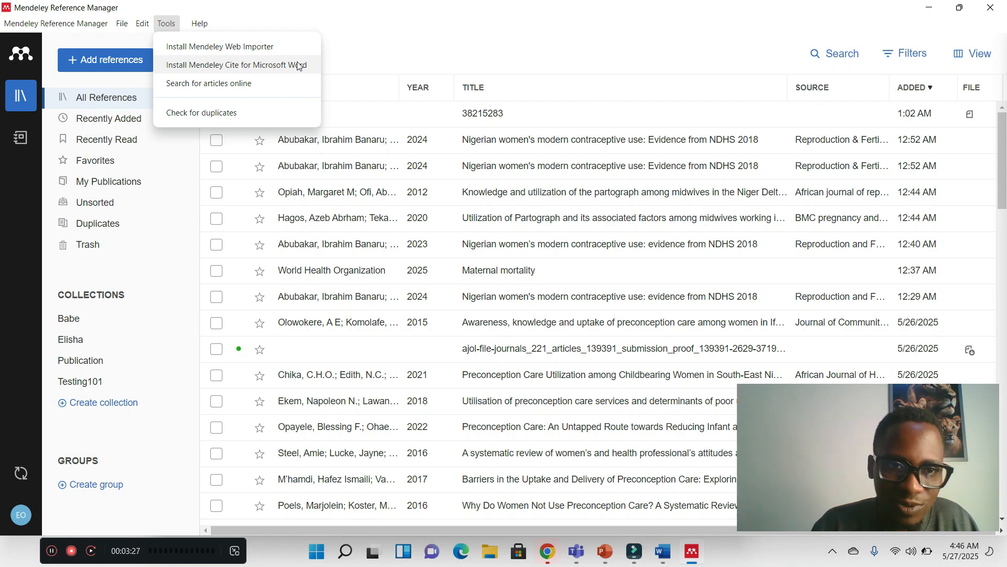
pyautogui.click(340, 36)
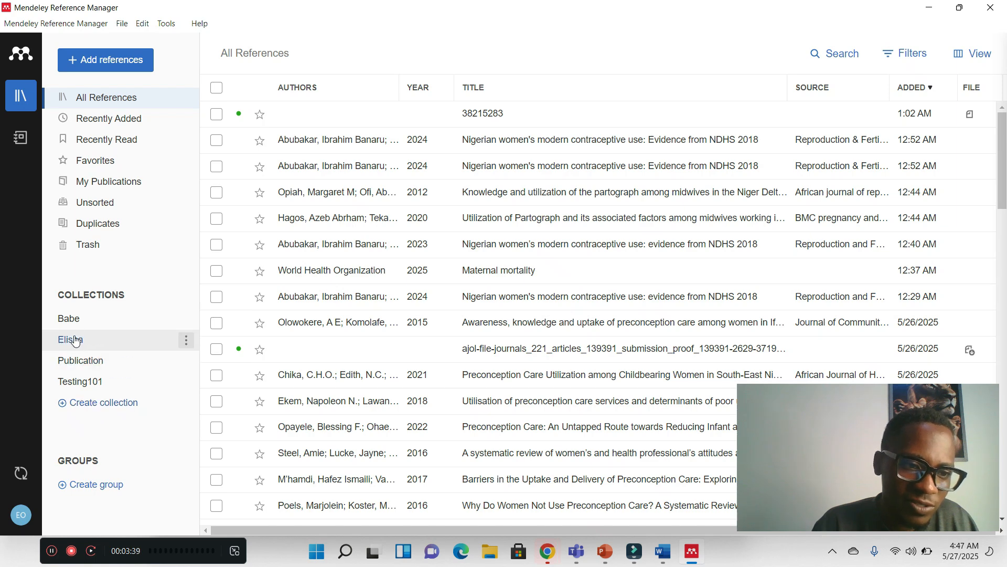
# - View the Testing101 and Publication collections and create a new collection named "Testing 102"
pyautogui.click(84, 390)
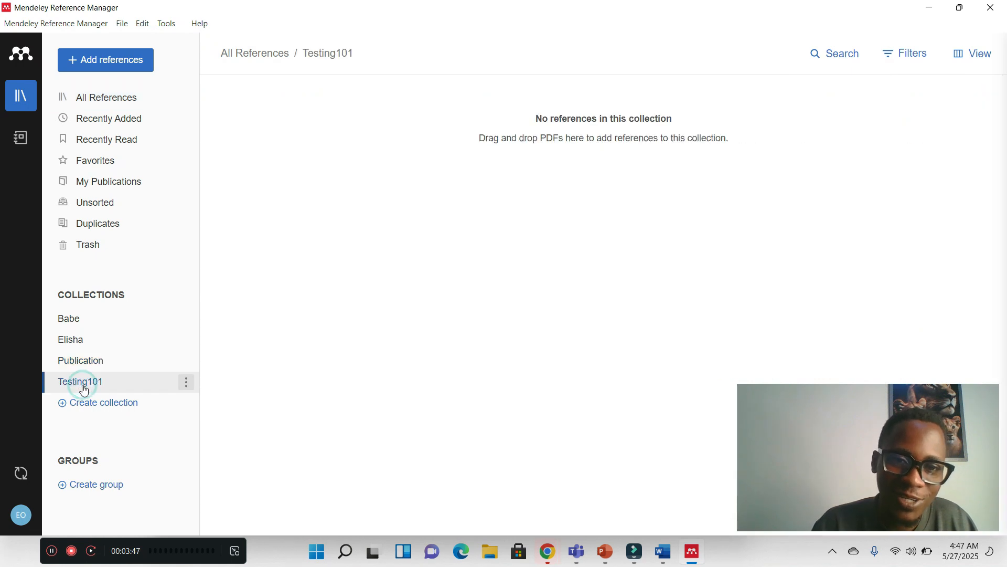
pyautogui.click(100, 363)
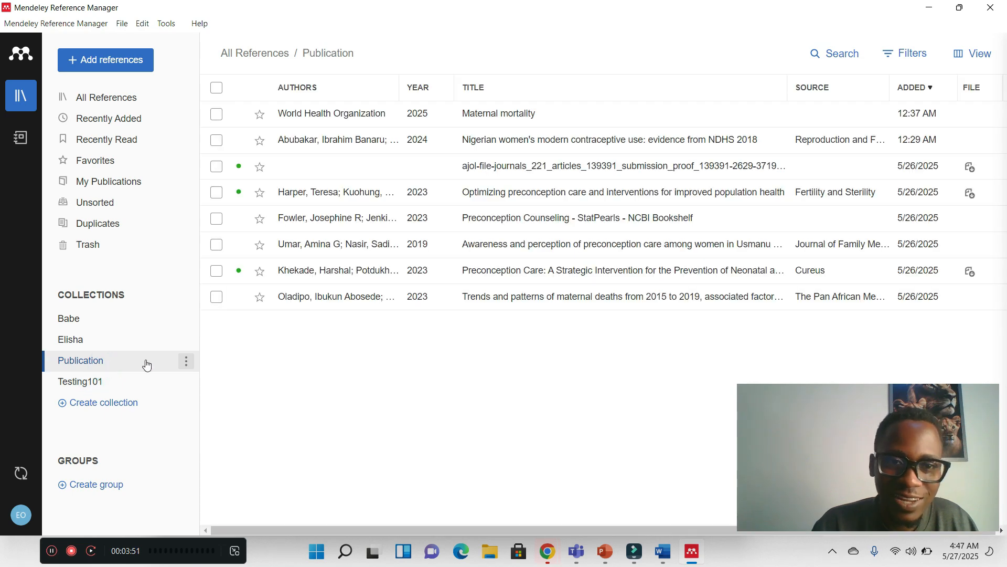
pyautogui.click(94, 409)
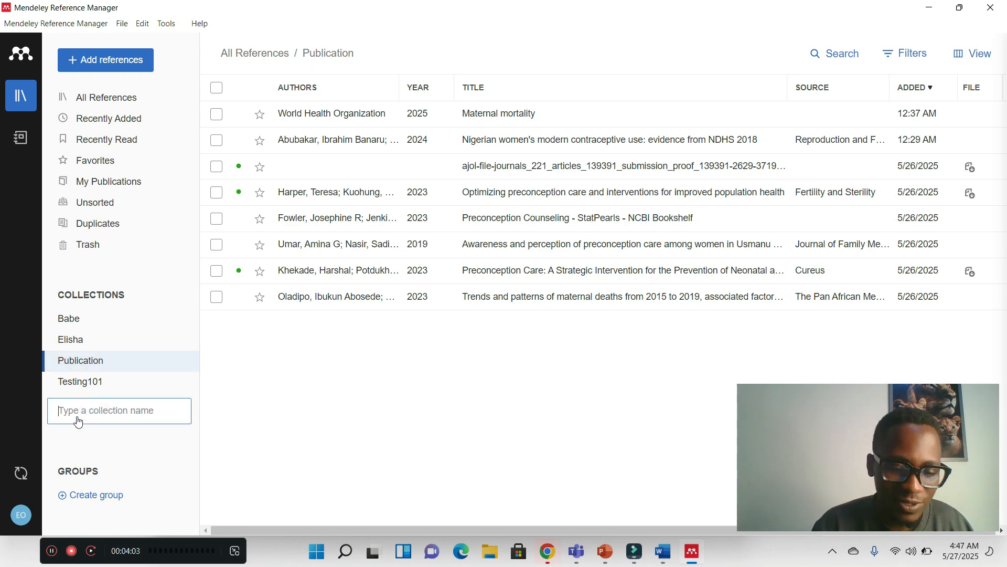
pyautogui.write('Test')
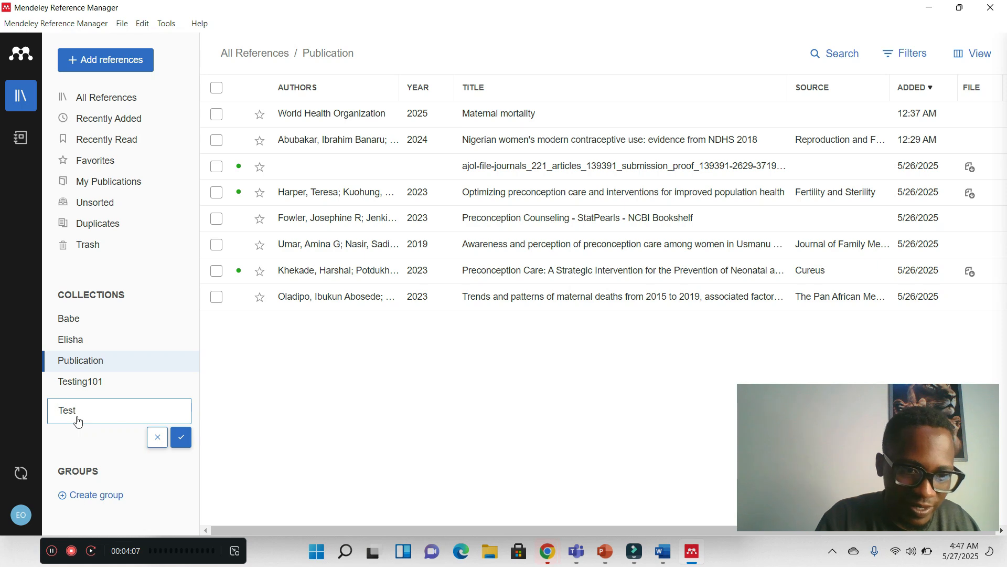
pyautogui.write('ing 1')
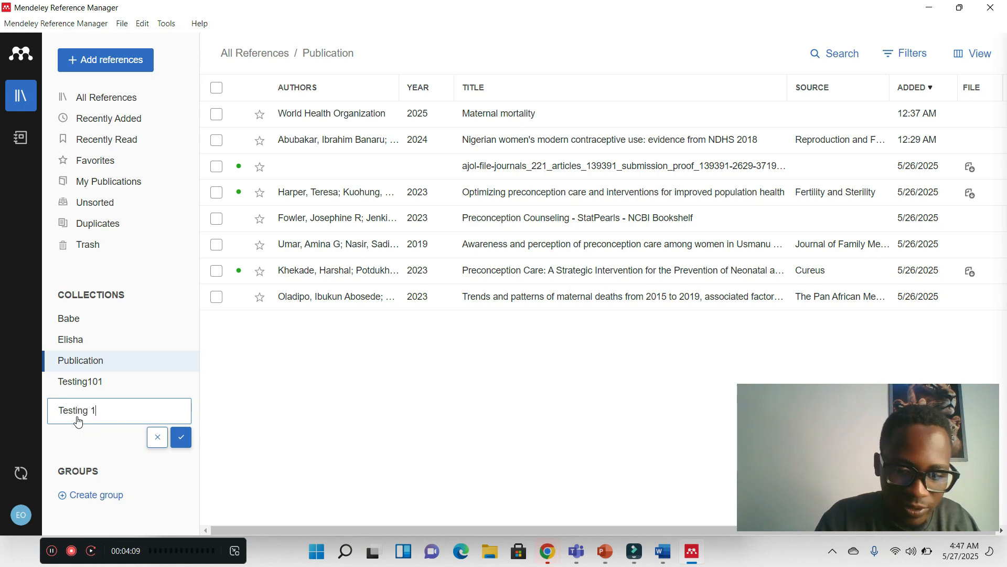
pyautogui.write('02')
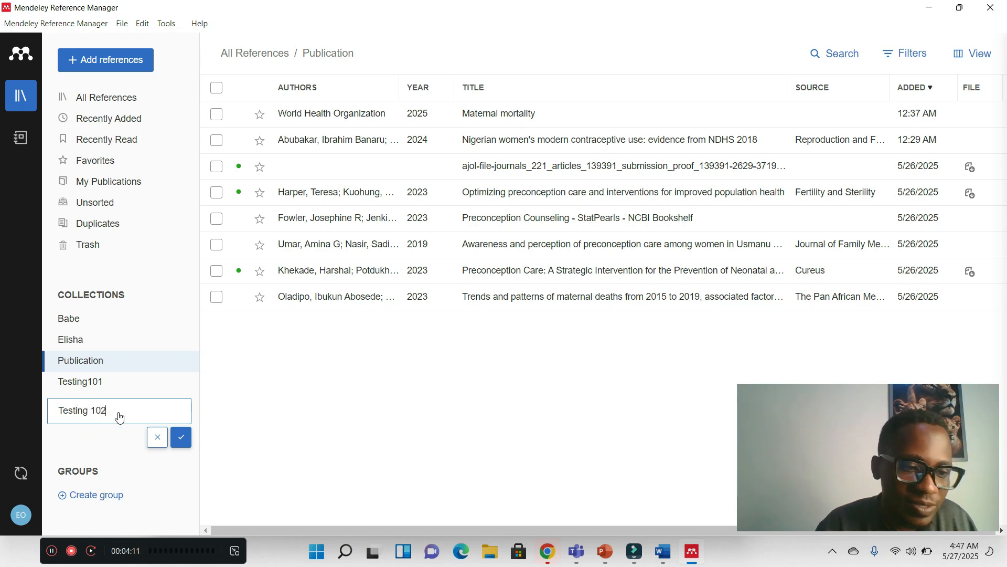
pyautogui.click(182, 440)
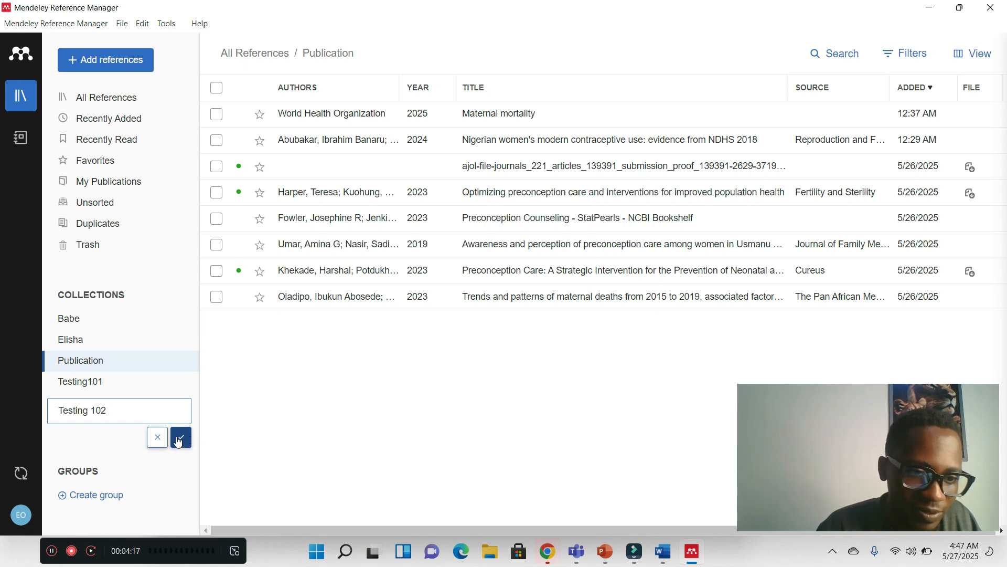
pyautogui.click(180, 439)
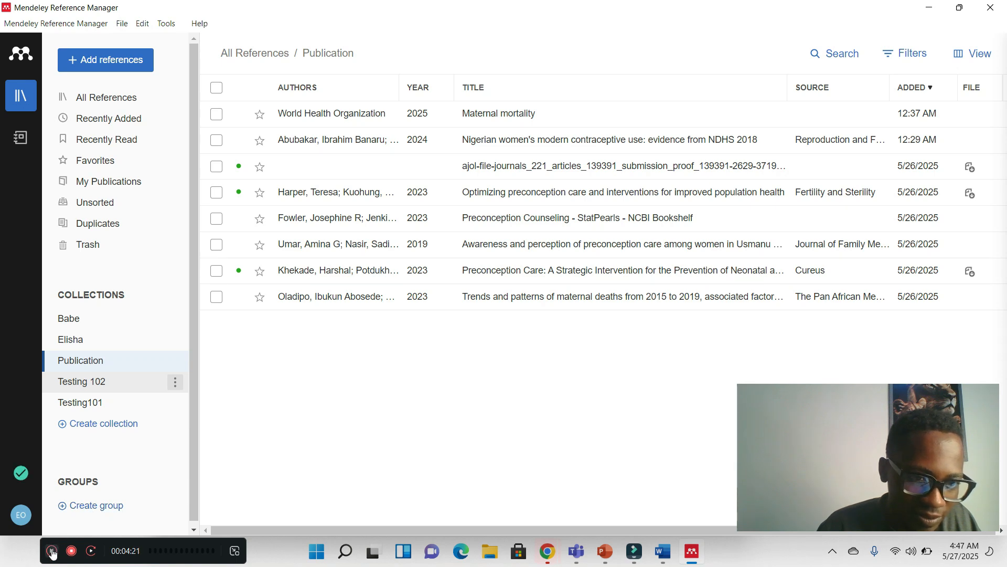
pyautogui.click(52, 553)
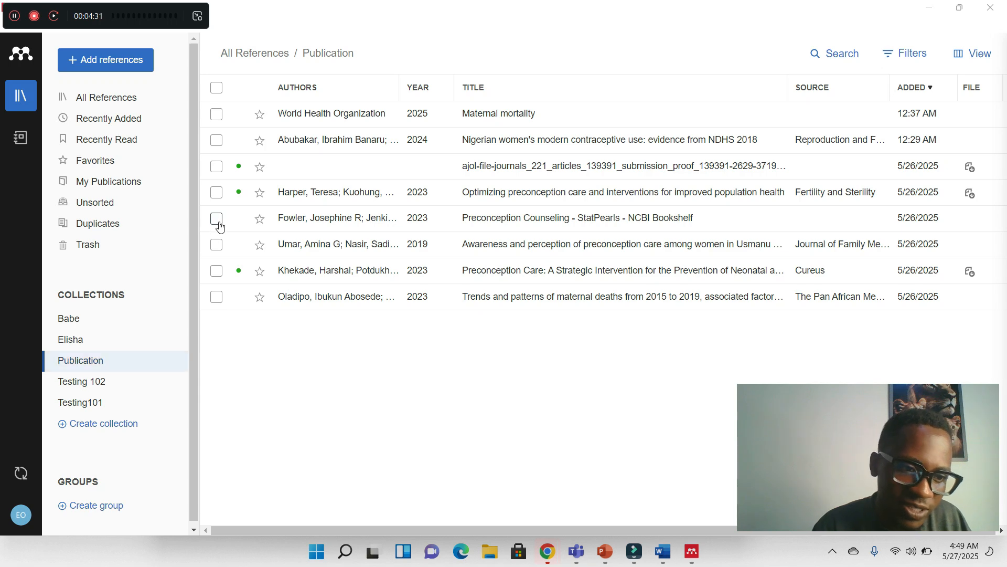
# - Select all references in the Publication collection
pyautogui.click(217, 88)
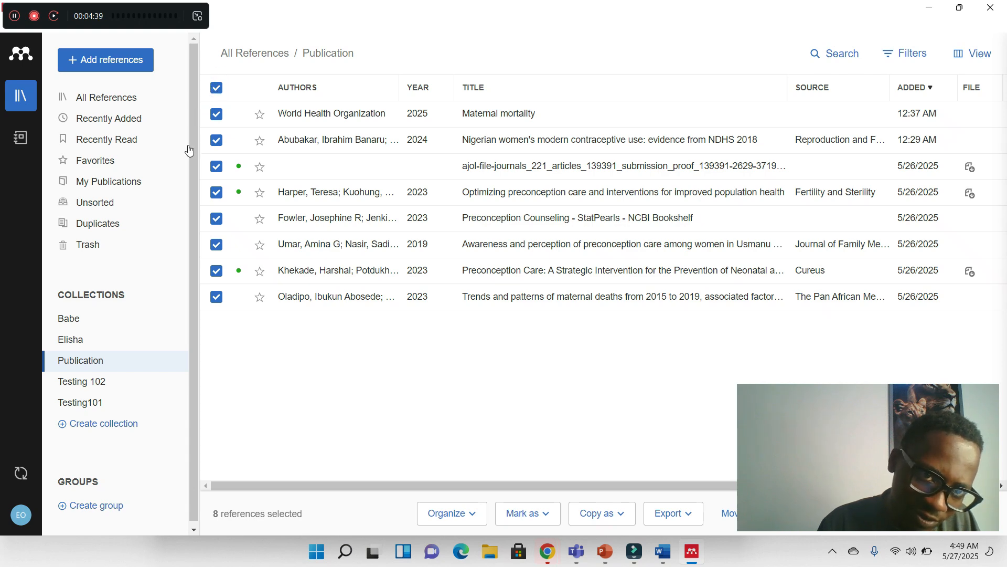
pyautogui.click(216, 89)
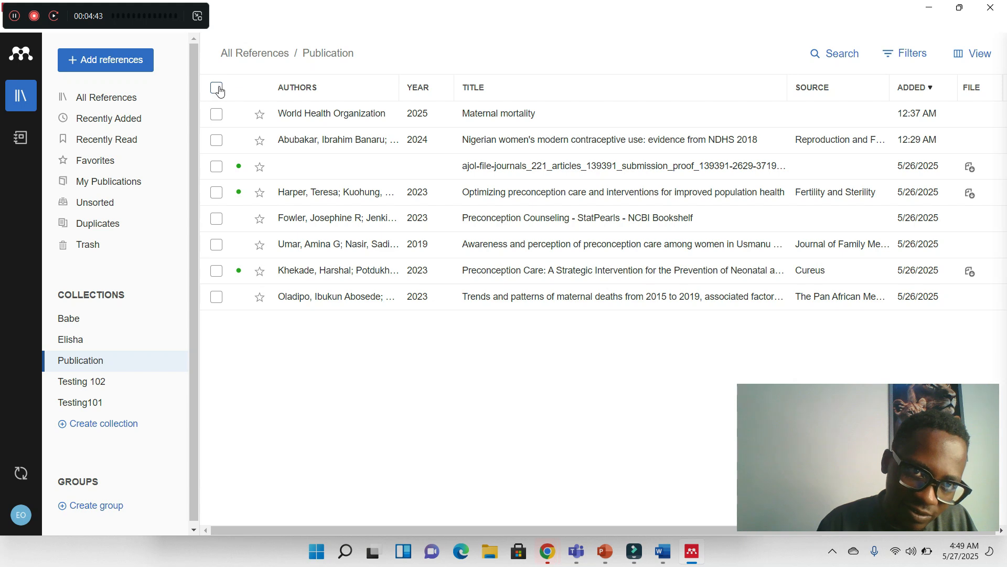
pyautogui.click(216, 89)
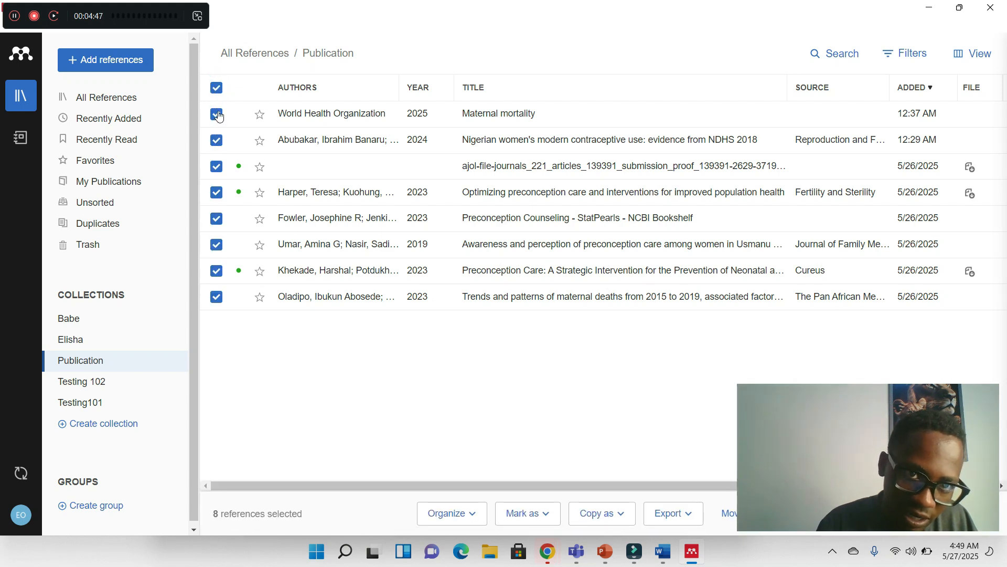
pyautogui.moveTo(212, 130)
pyautogui.mouseDown()
pyautogui.moveTo(209, 122)
pyautogui.moveTo(137, 310)
pyautogui.moveTo(76, 401)
pyautogui.moveTo(239, 149)
pyautogui.moveTo(216, 124)
pyautogui.mouseUp()
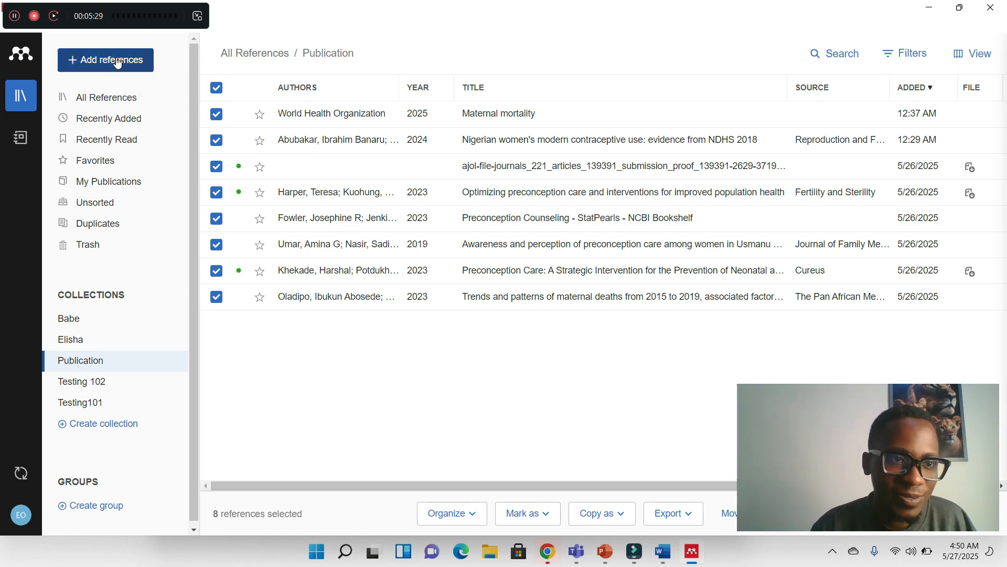
# - Import the RIS files New project name (1), scholar (5) and scholar (4) from Downloads, and show all references with the import notification dismissed
pyautogui.click(90, 66)
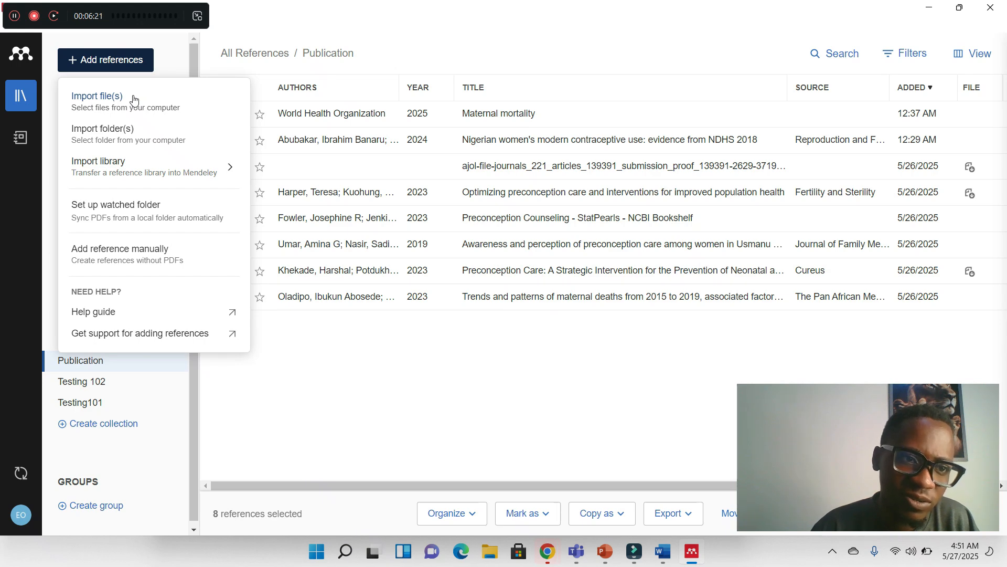
pyautogui.click(135, 100)
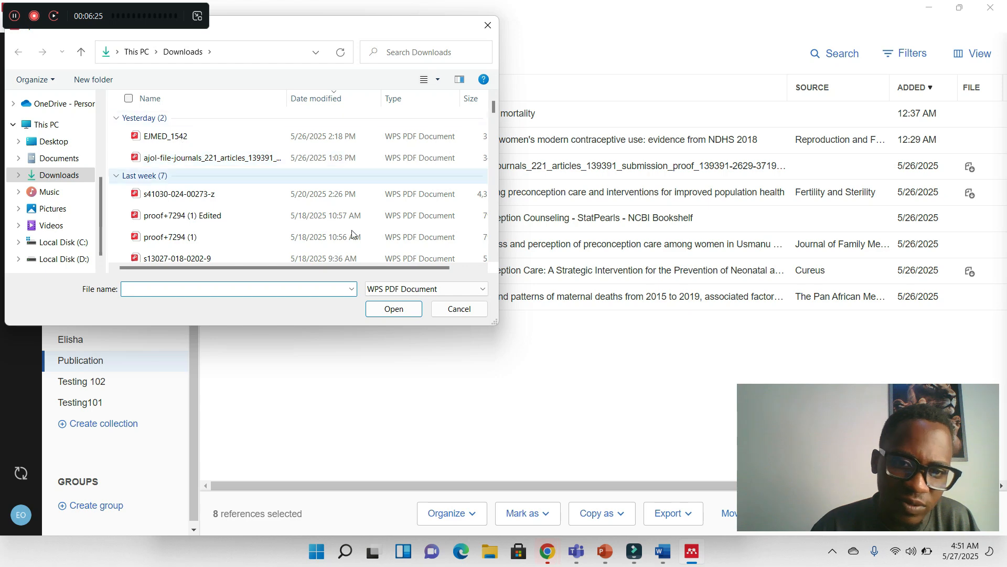
pyautogui.click(439, 291)
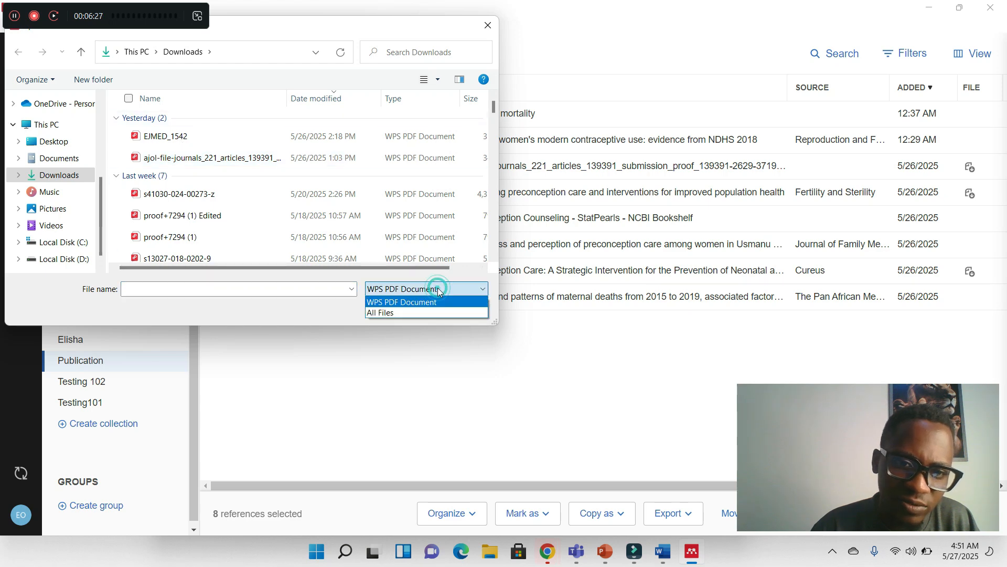
pyautogui.click(399, 309)
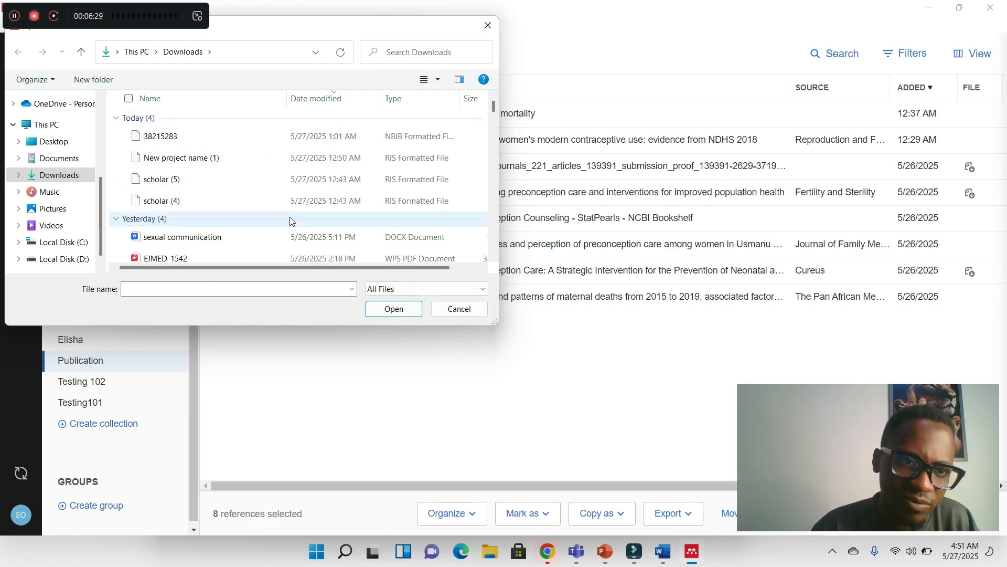
pyautogui.click(162, 135)
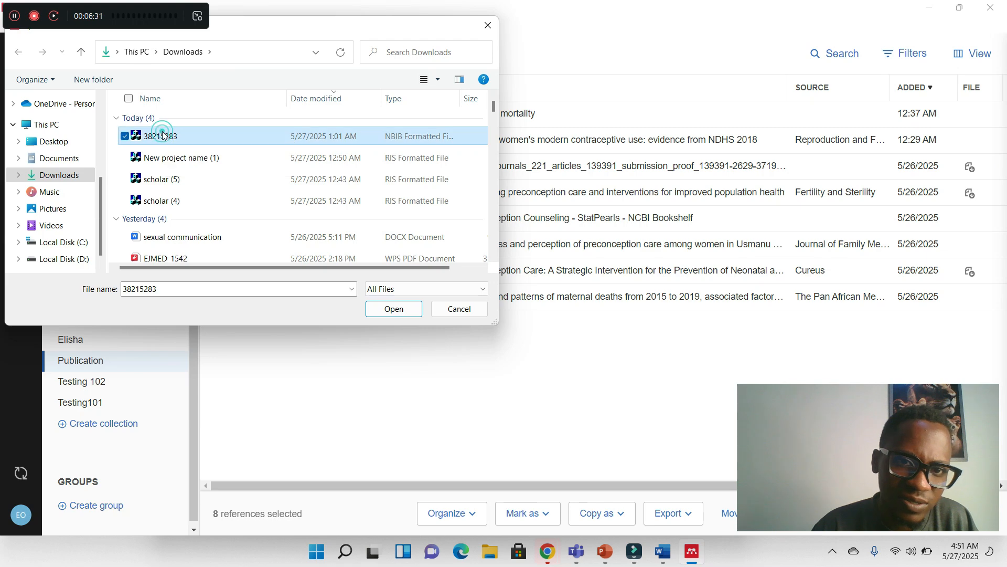
pyautogui.click(125, 136)
pyautogui.click(127, 158)
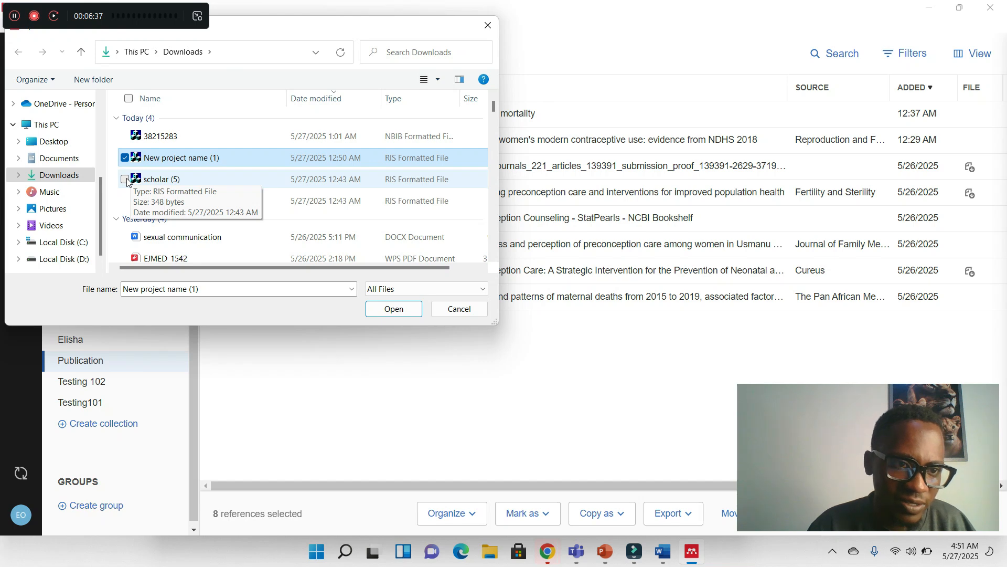
pyautogui.click(126, 180)
pyautogui.click(125, 200)
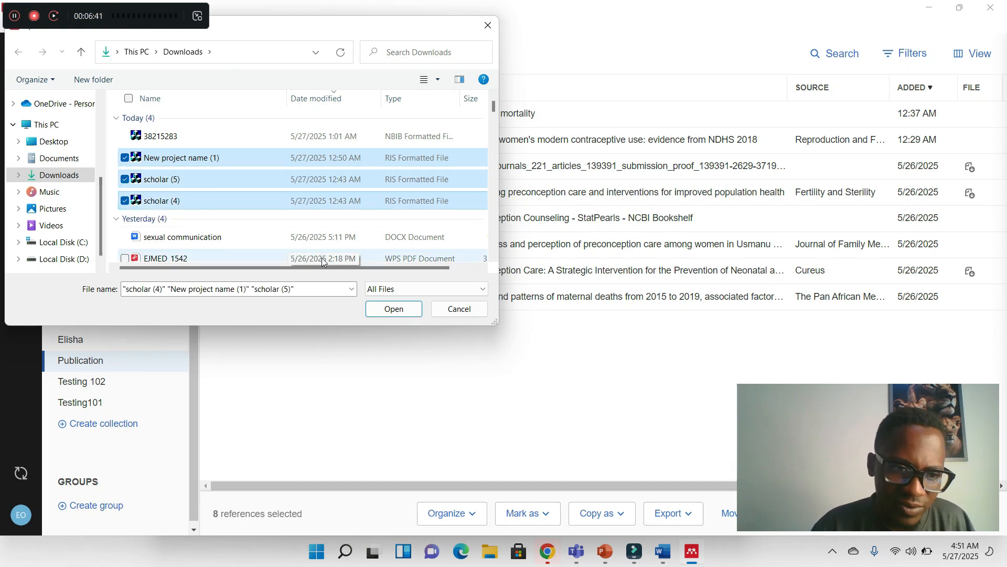
pyautogui.click(391, 308)
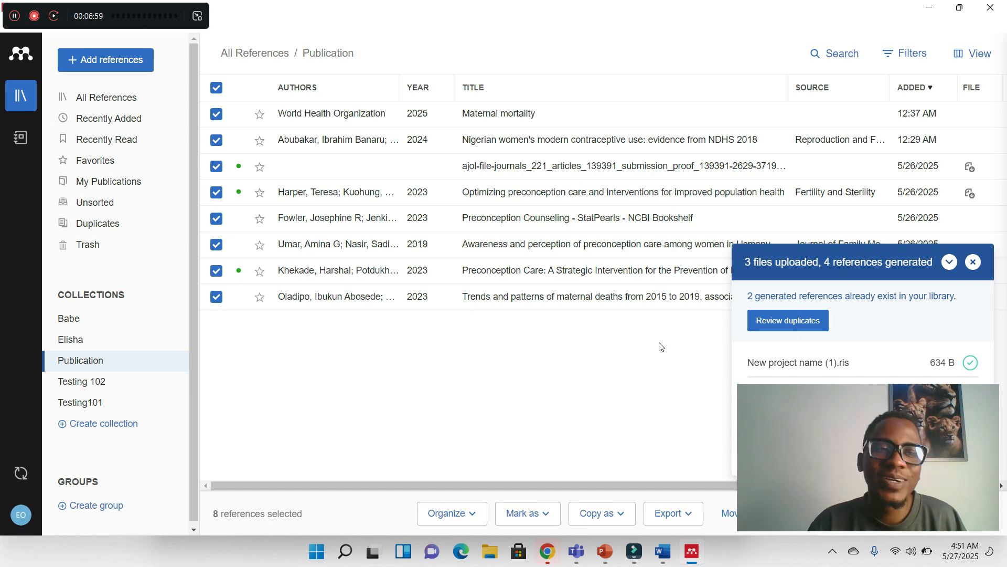
pyautogui.click(94, 107)
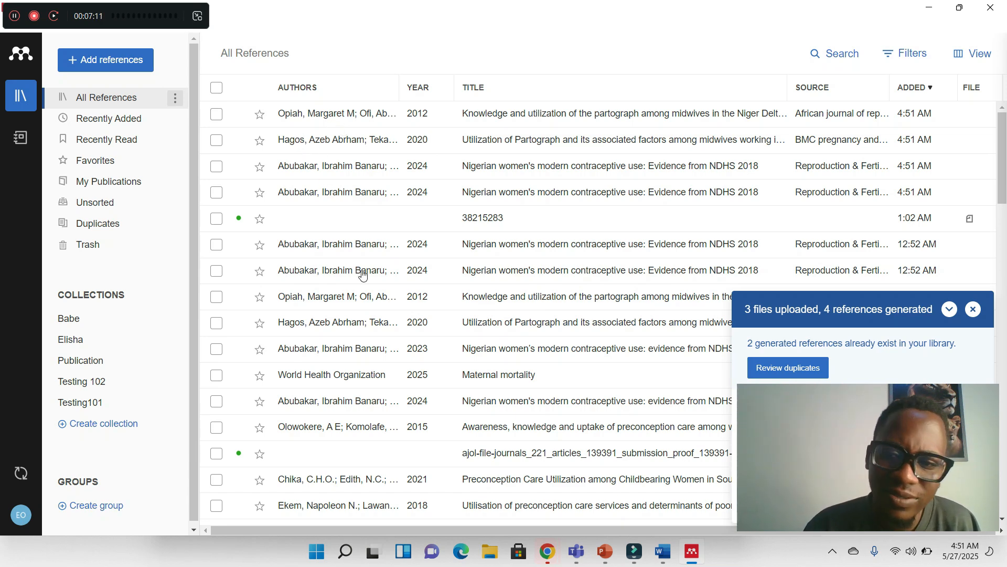
pyautogui.click(972, 315)
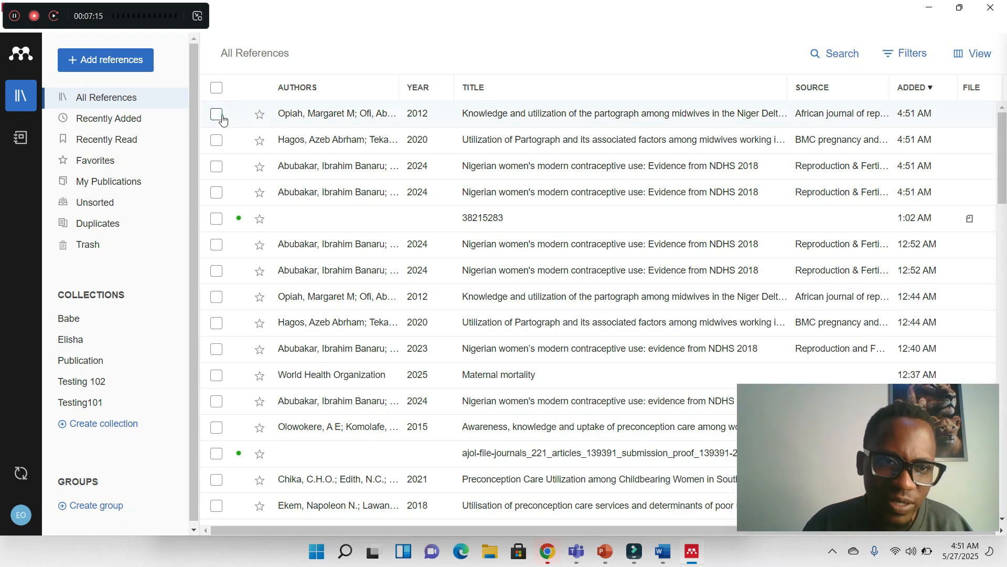
pyautogui.click(222, 115)
pyautogui.click(219, 147)
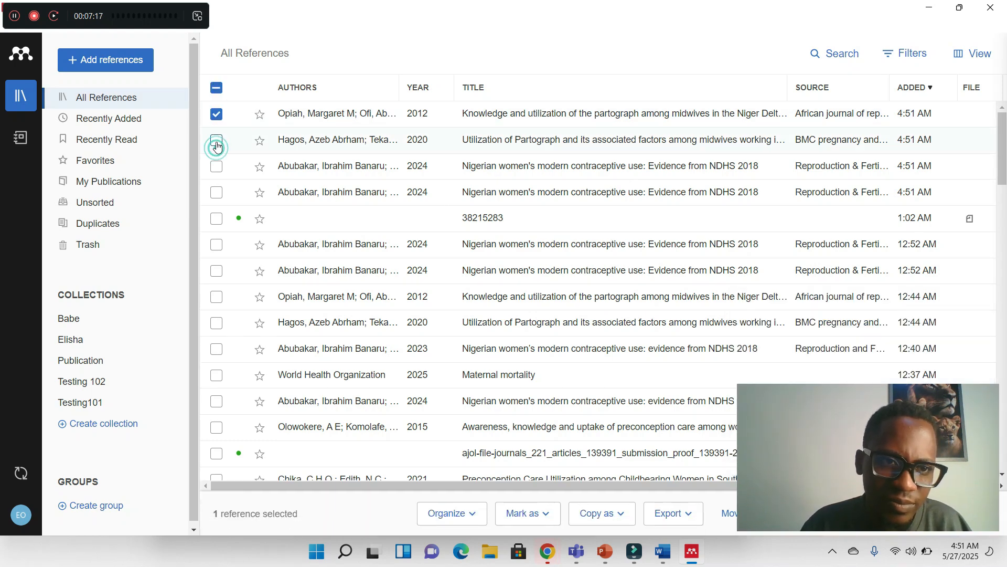
pyautogui.click(217, 143)
pyautogui.click(216, 164)
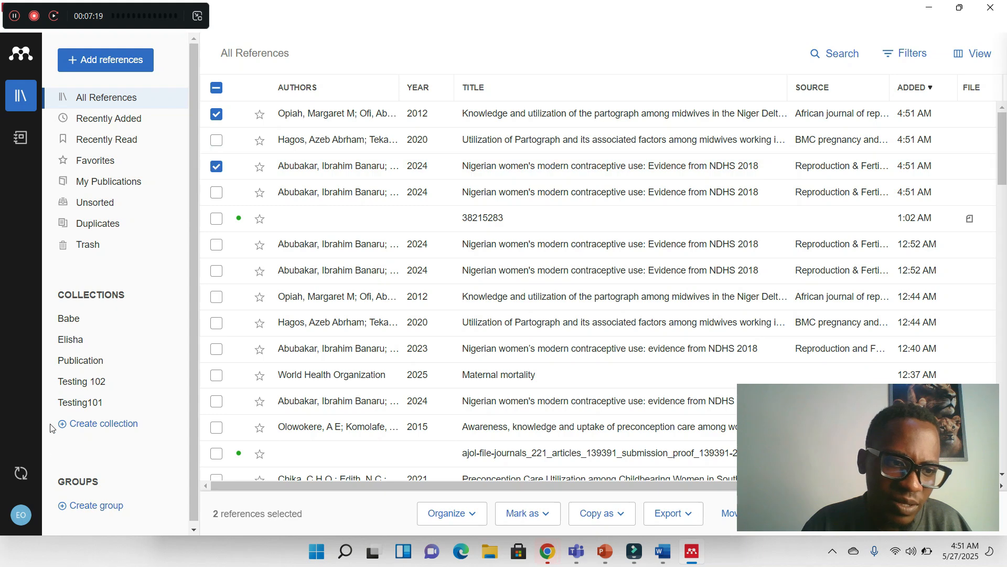
pyautogui.click(217, 114)
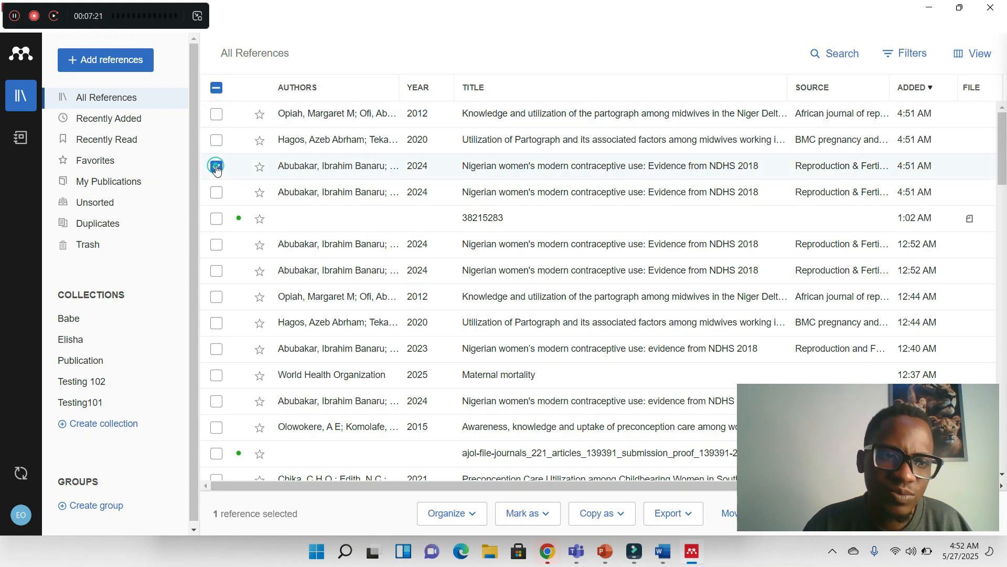
pyautogui.click(217, 168)
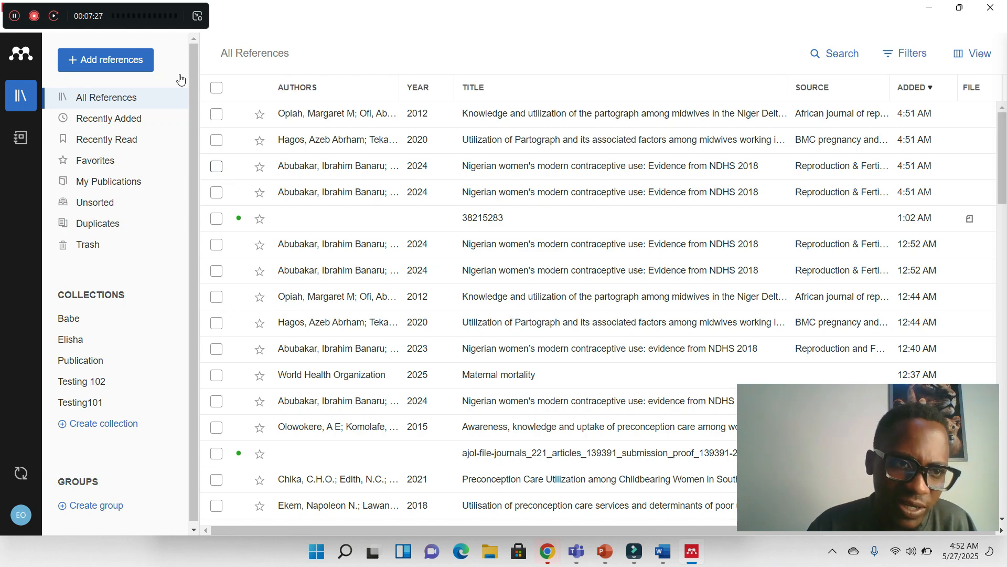
# - Open the form for adding a reference manually
pyautogui.click(138, 70)
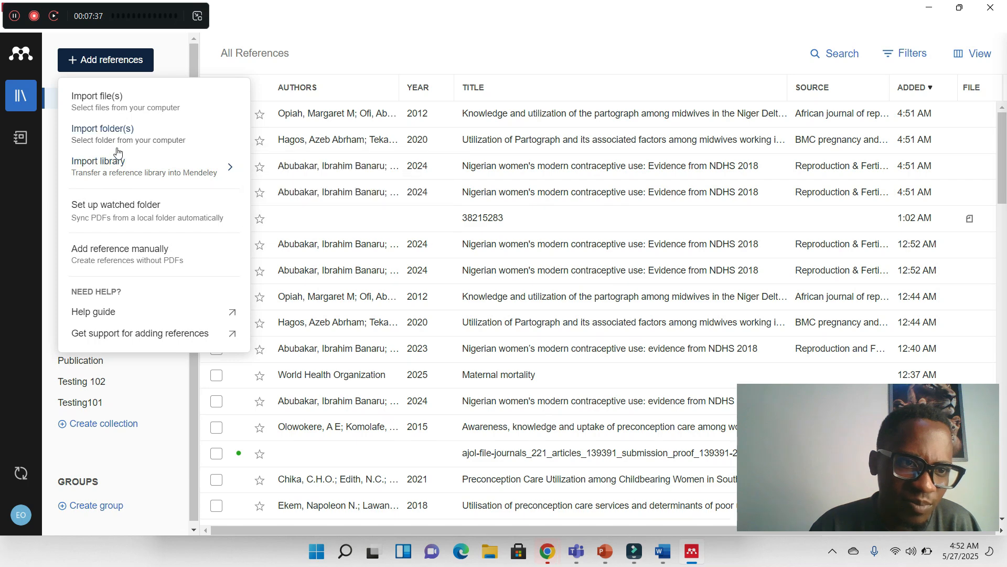
pyautogui.moveTo(125, 183)
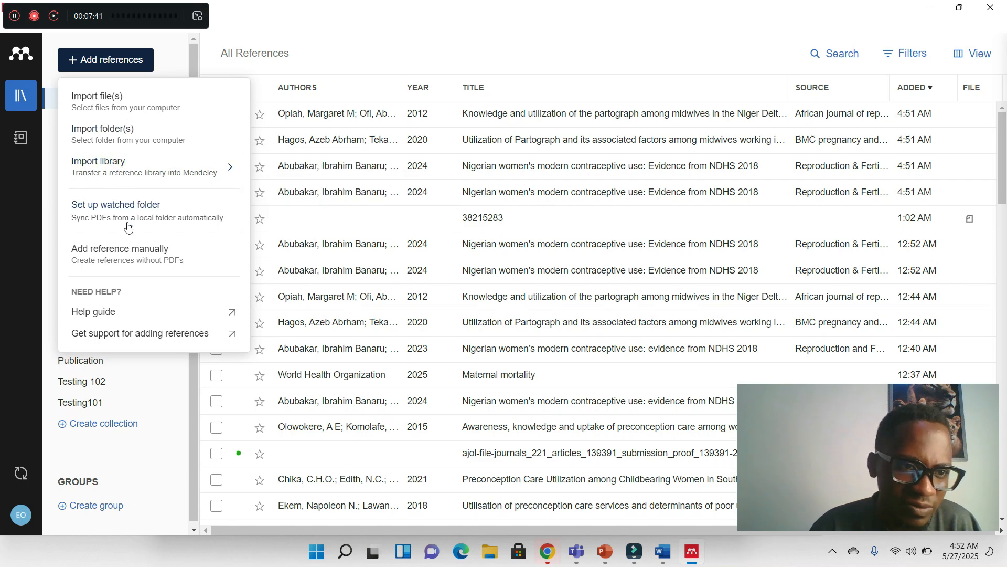
pyautogui.click(149, 254)
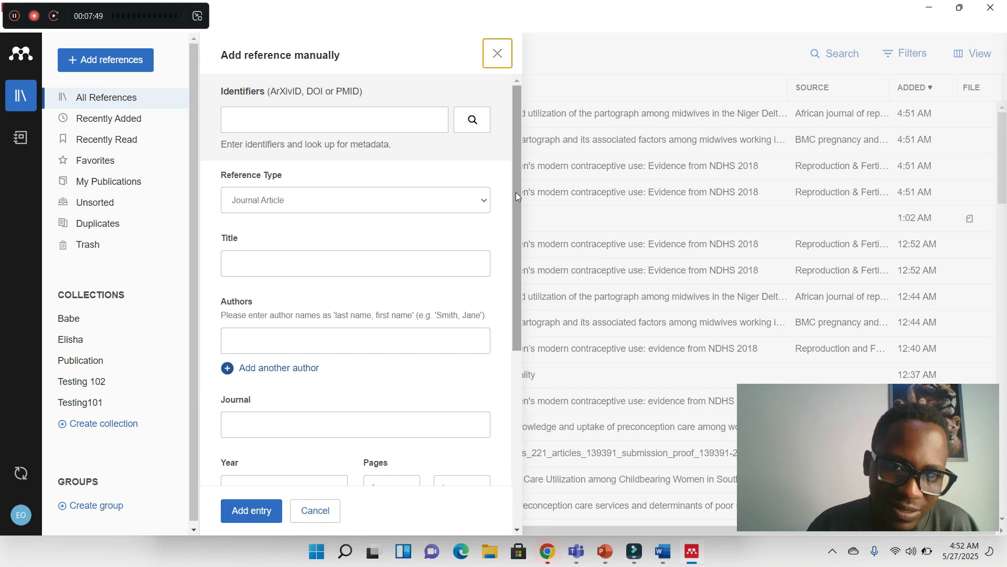
pyautogui.moveTo(519, 197)
pyautogui.mouseDown()
pyautogui.moveTo(523, 296)
pyautogui.moveTo(518, 186)
pyautogui.mouseUp()
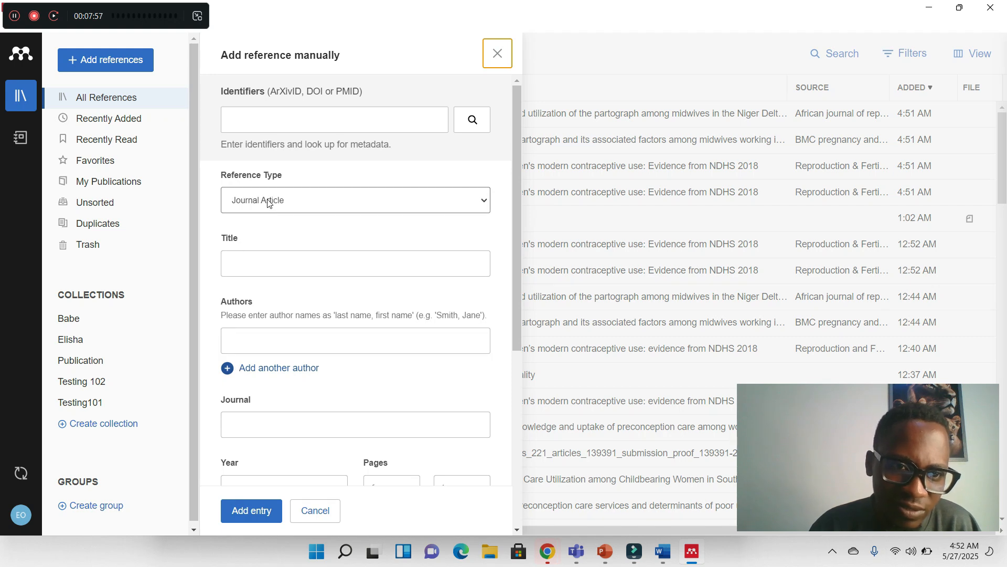
# - Try the Book reference type for the manual entry, and return it to Journal Article
pyautogui.click(409, 208)
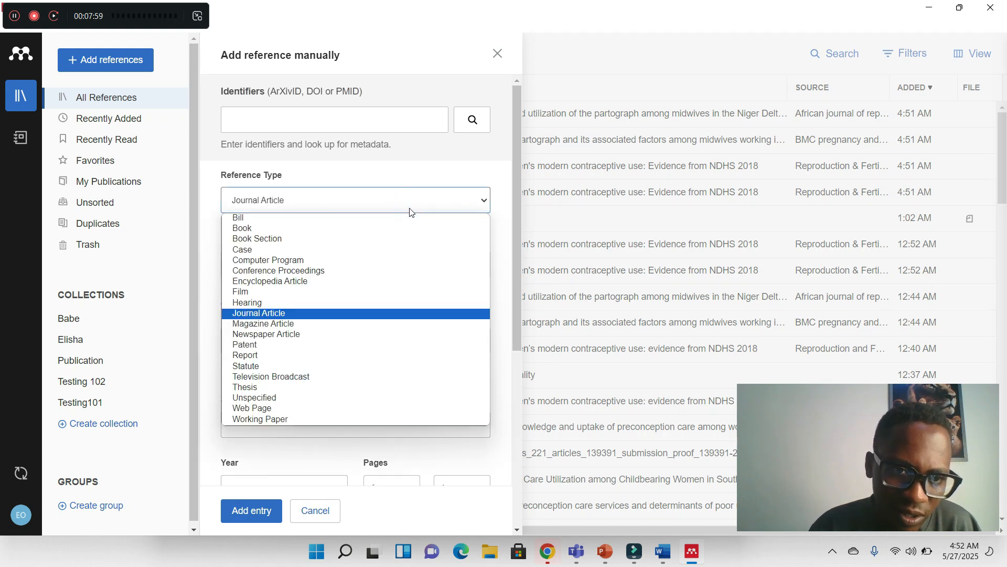
pyautogui.click(256, 228)
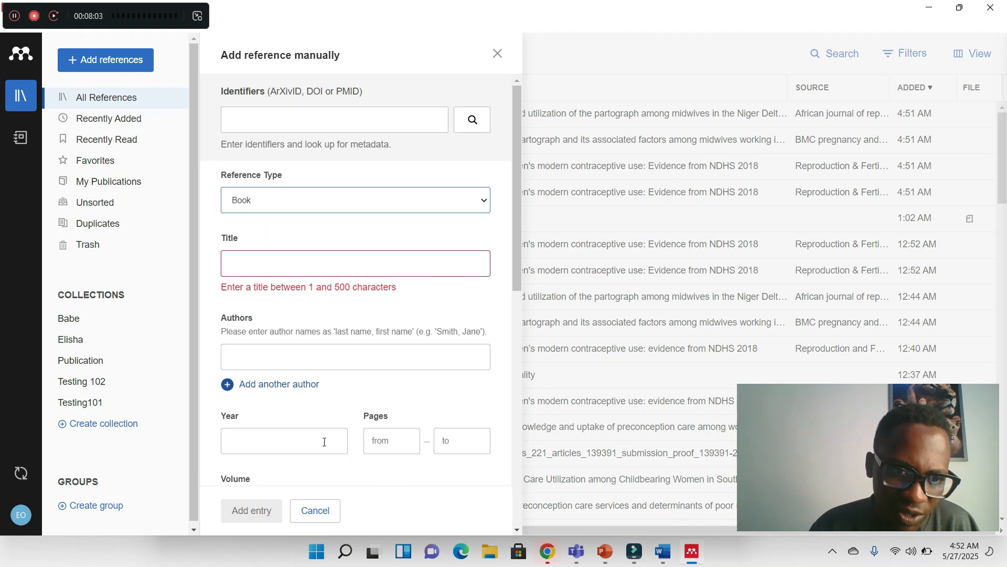
pyautogui.click(391, 200)
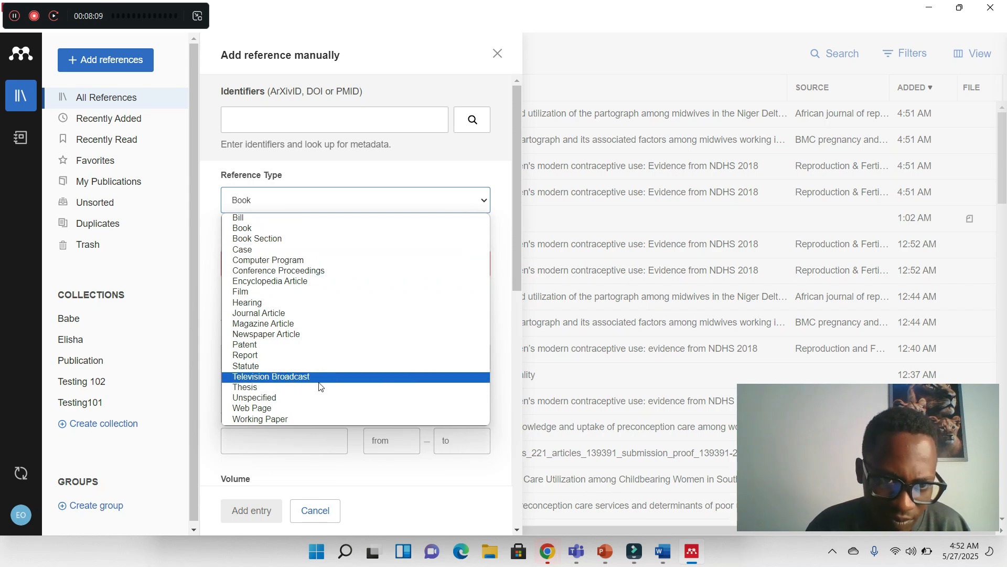
pyautogui.press('Down')
pyautogui.press('Down')
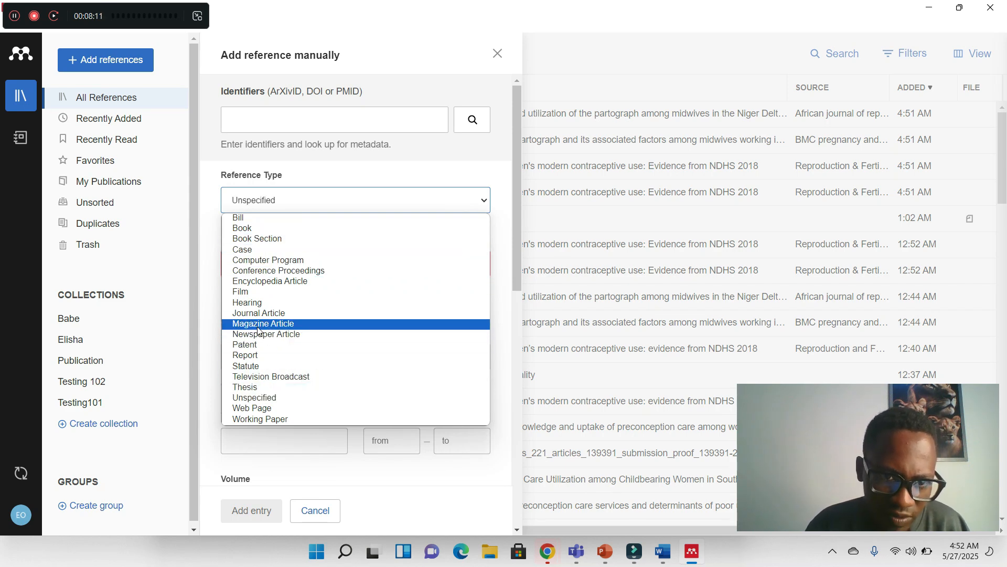
pyautogui.click(268, 316)
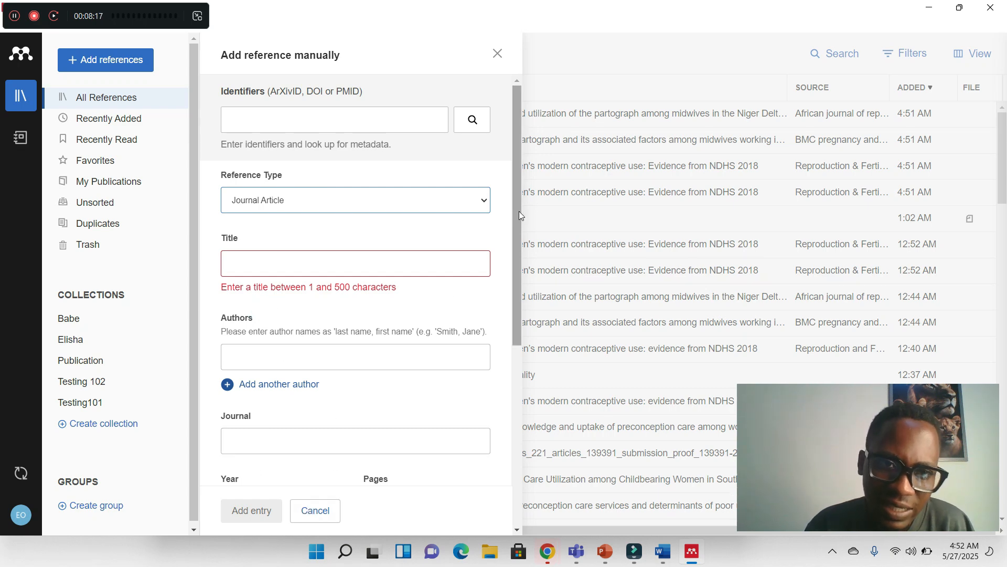
# - Review the empty journal article fields, the identifier field and the available options for adding references
pyautogui.moveTo(519, 211); pyautogui.dragTo(515, 334)
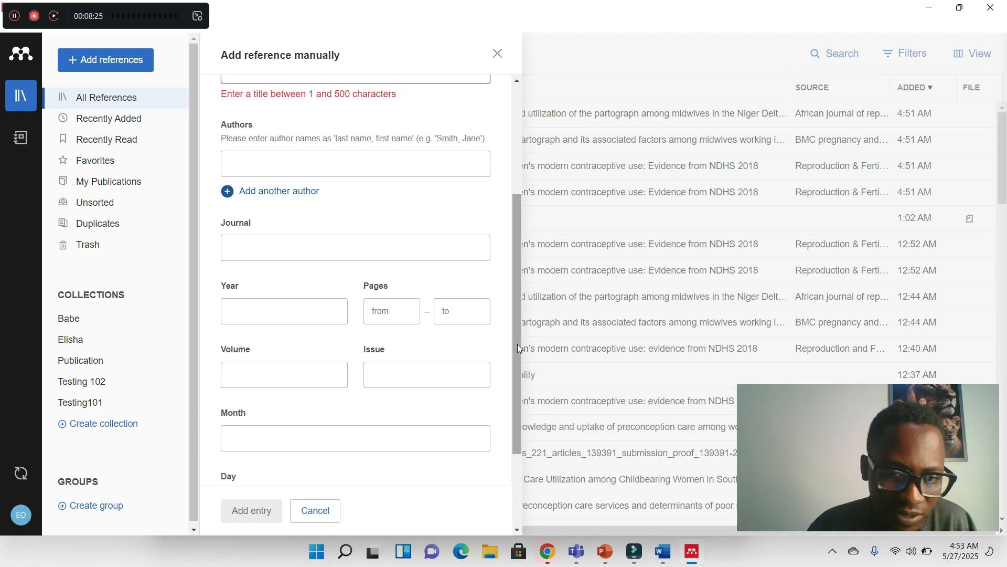
pyautogui.moveTo(517, 344); pyautogui.dragTo(515, 210)
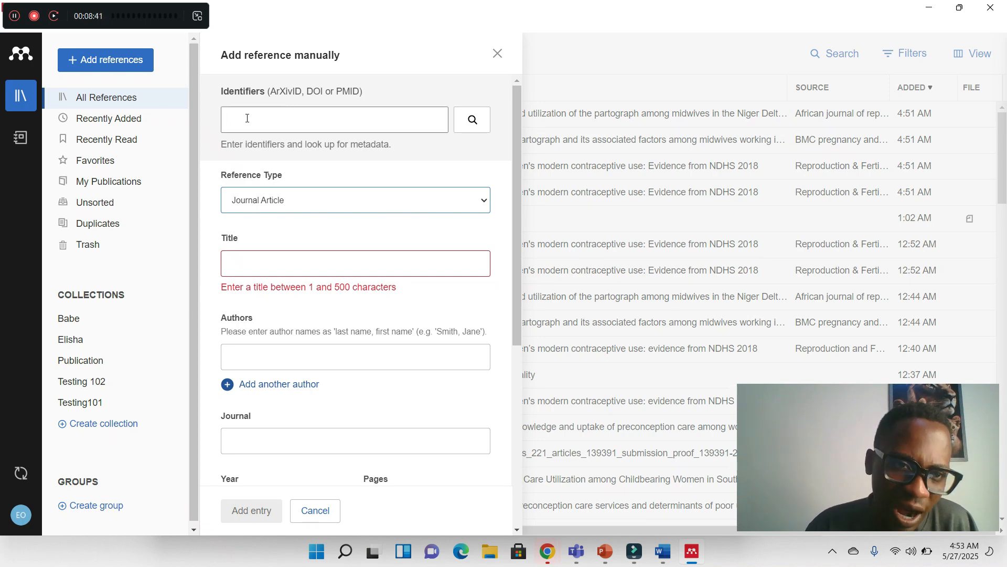
pyautogui.click(267, 119)
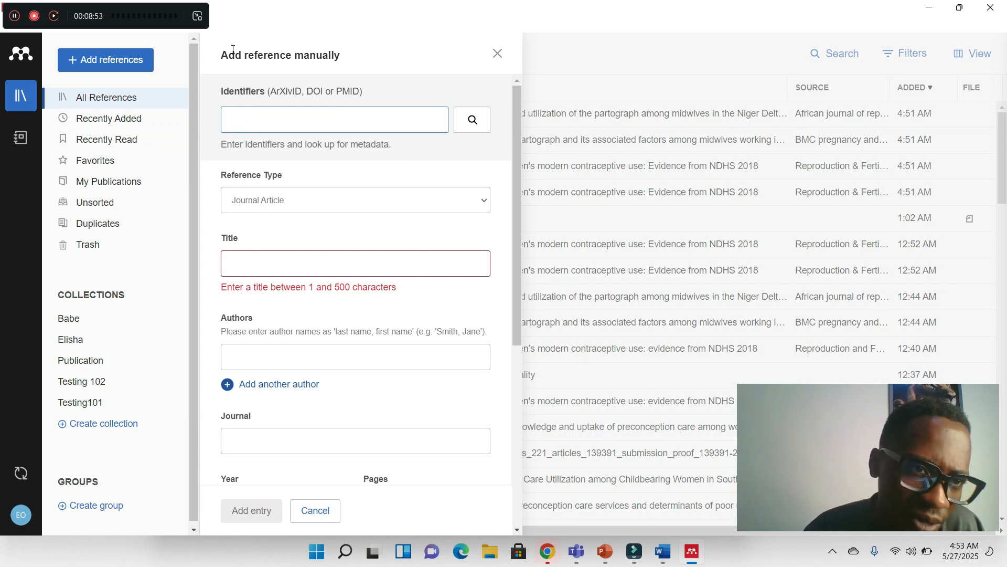
pyautogui.click(125, 63)
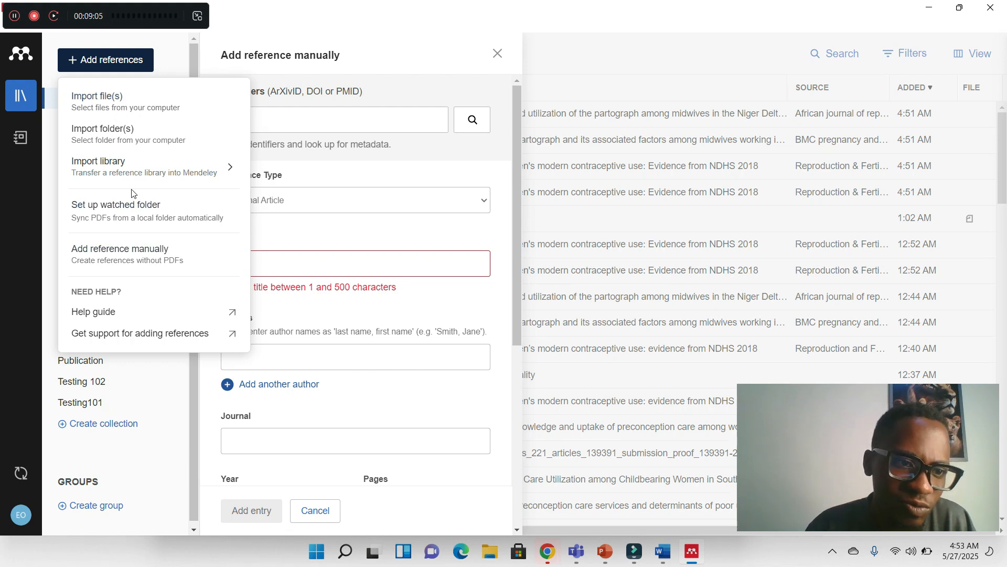
pyautogui.click(324, 85)
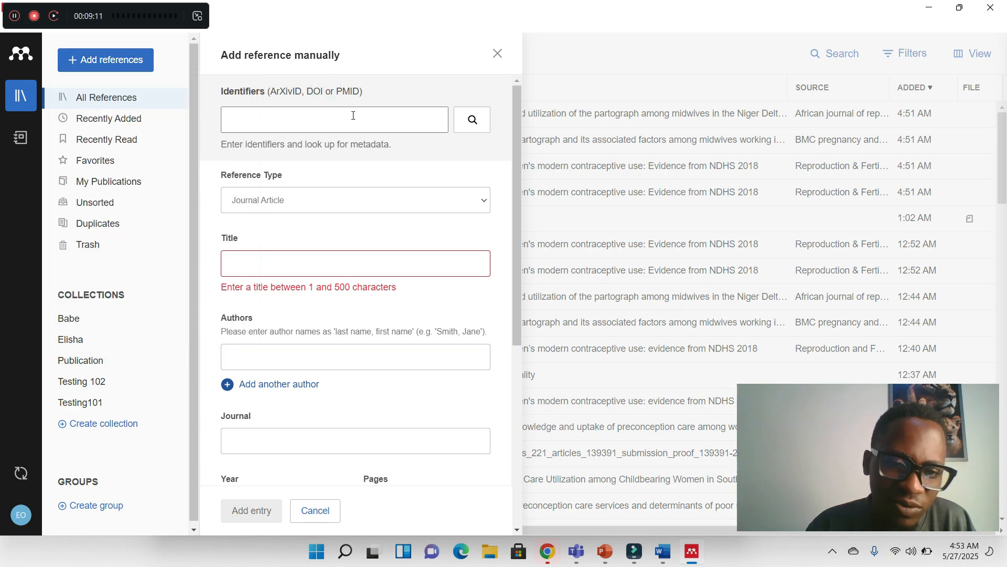
# - Switch to Chrome and copy the DOI 10.1530/RAF-23-0063 from the PubMed article on Nigerian women's modern contraceptive use
pyautogui.click(551, 552)
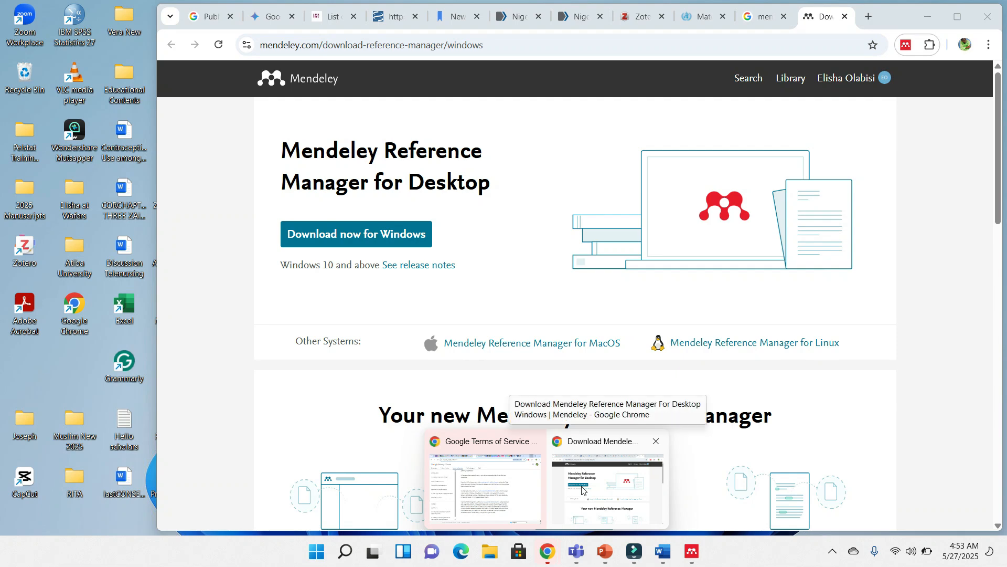
pyautogui.click(582, 489)
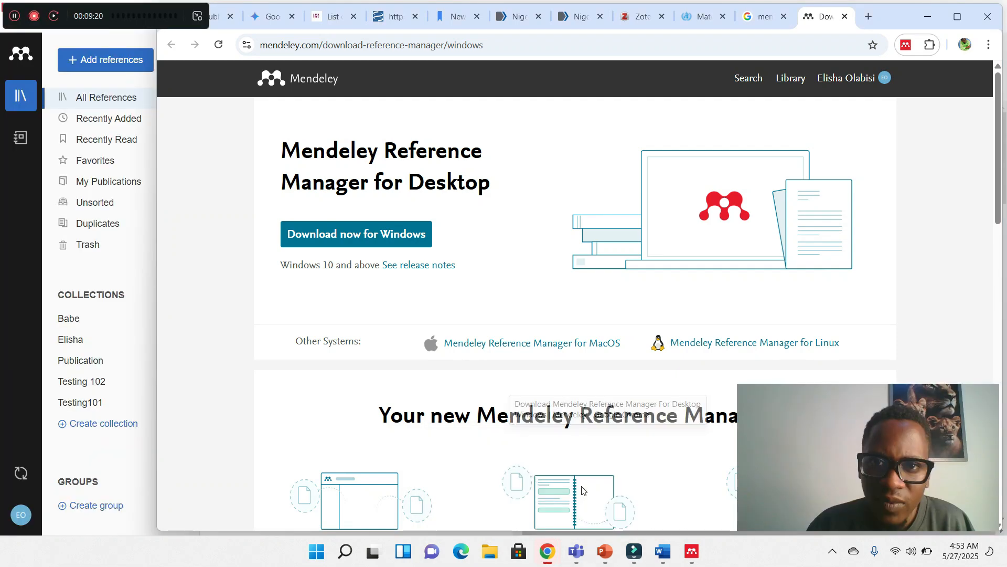
pyautogui.click(513, 17)
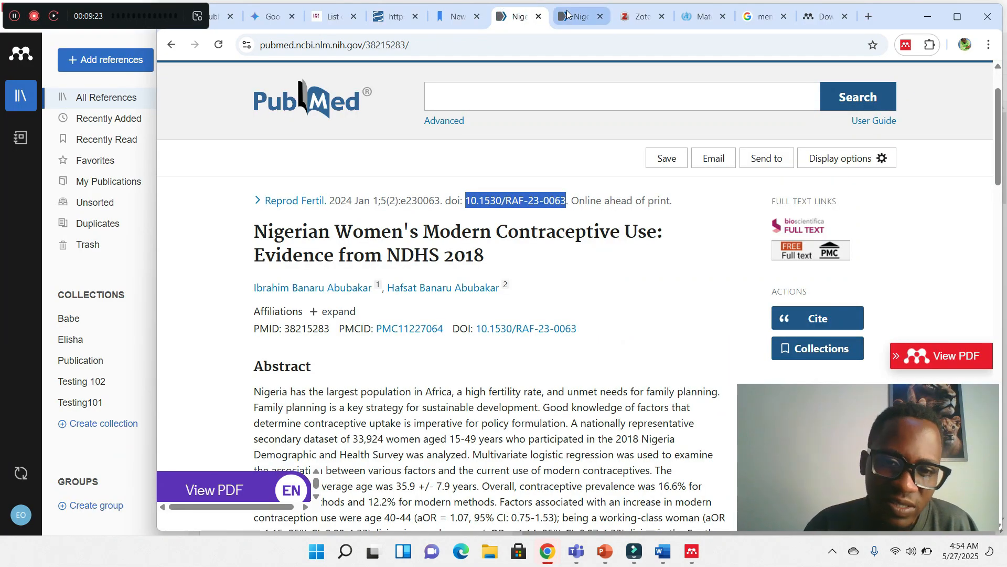
pyautogui.rightClick(479, 195)
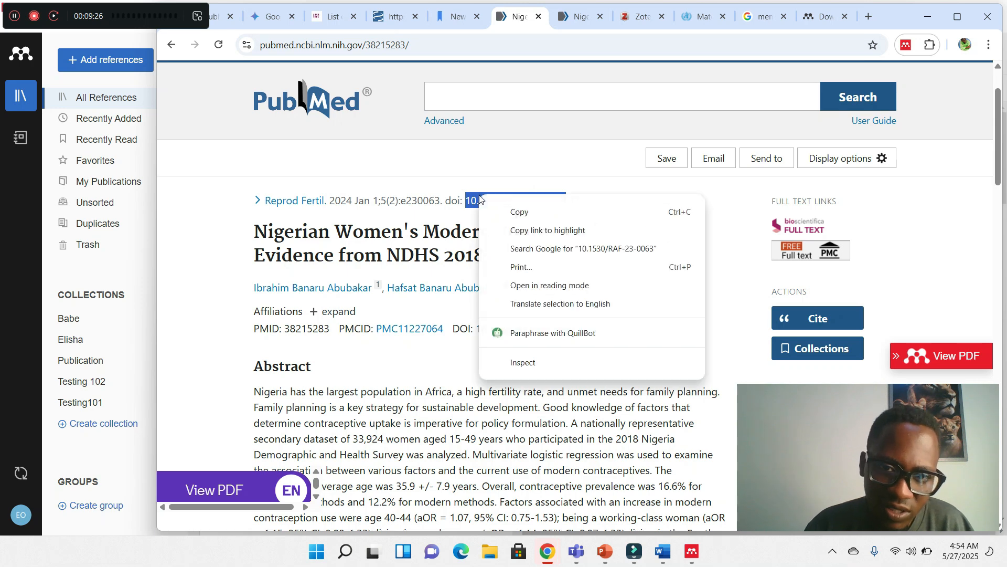
pyautogui.click(501, 215)
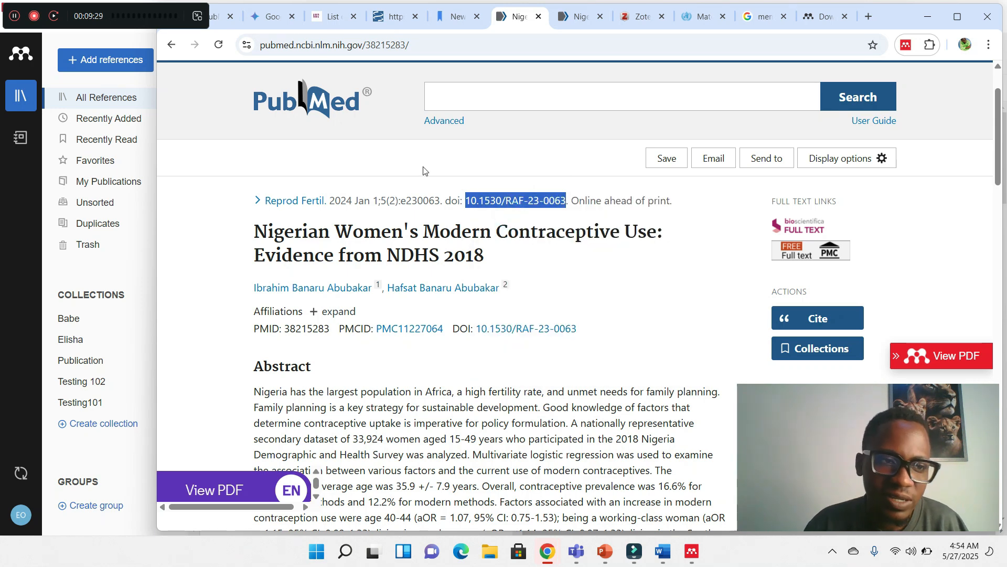
# - Return to Mendeley Reference Manager and look up the metadata for identifier 10.1530/RAF-23-0063 in the manual reference form
pyautogui.click(143, 75)
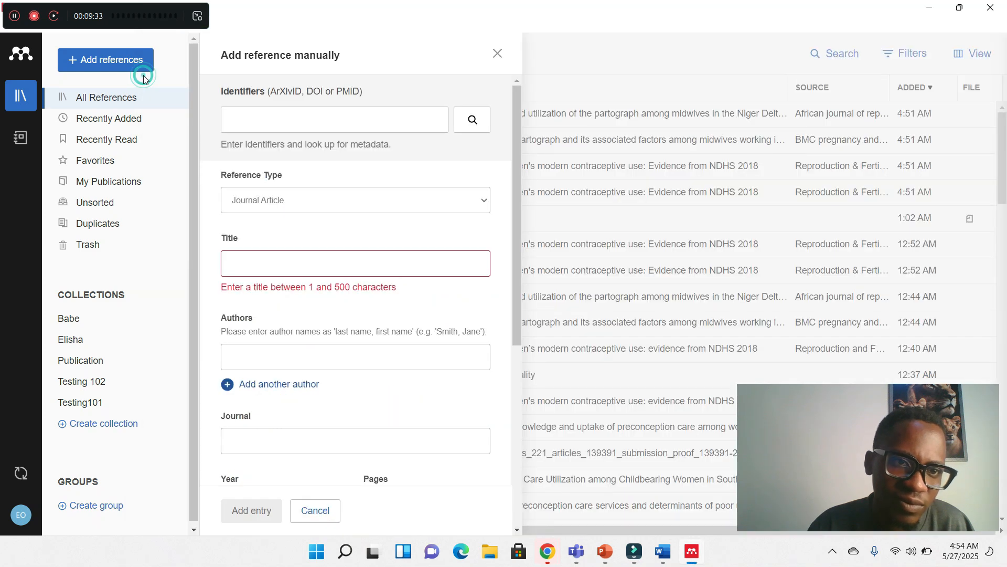
pyautogui.click(238, 114)
pyautogui.hotkey('ctrl', 'v')
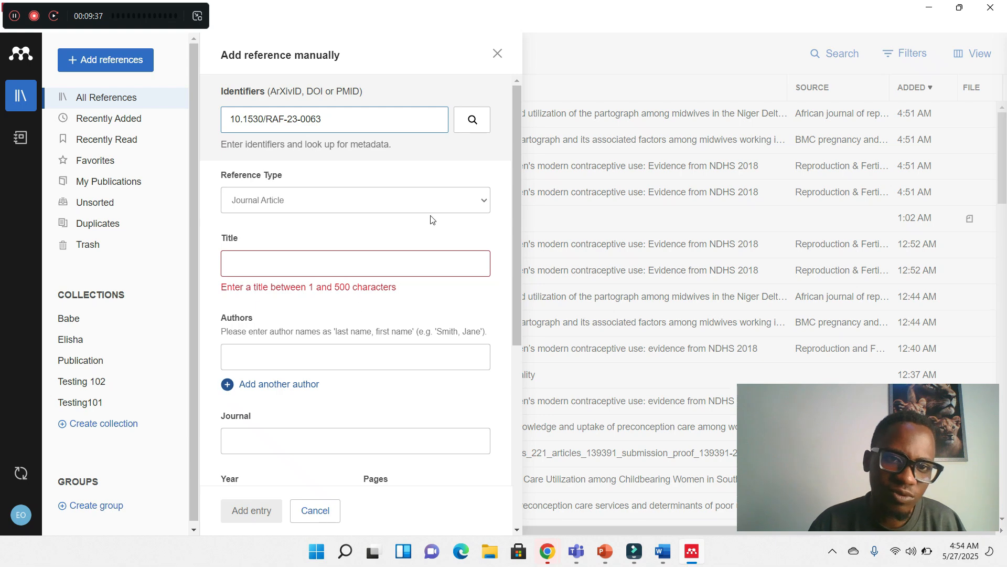
pyautogui.click(473, 121)
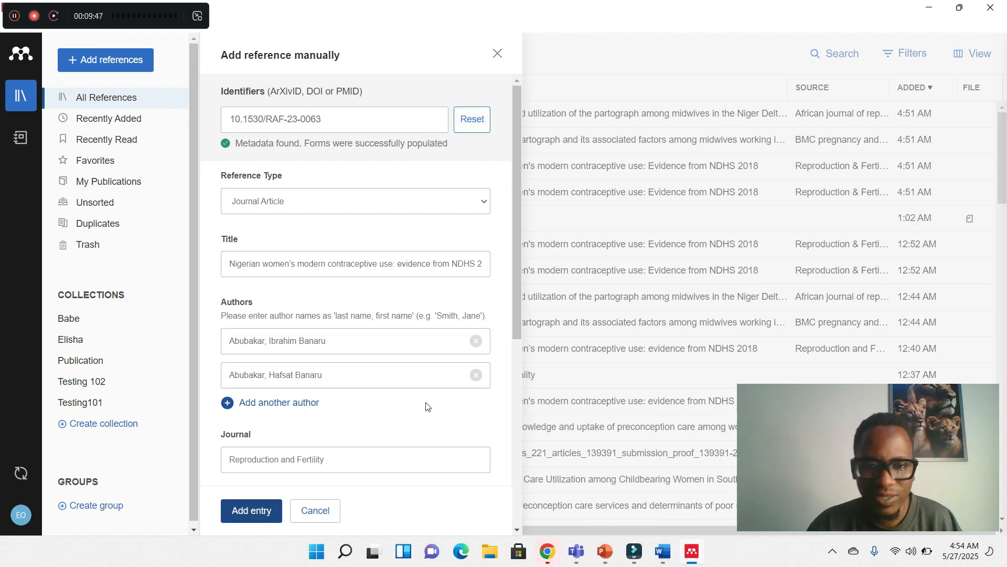
# - Review the filled-in journal, year, pages, volume, issue and date fields of the reference entry
pyautogui.moveTo(514, 282); pyautogui.dragTo(505, 460)
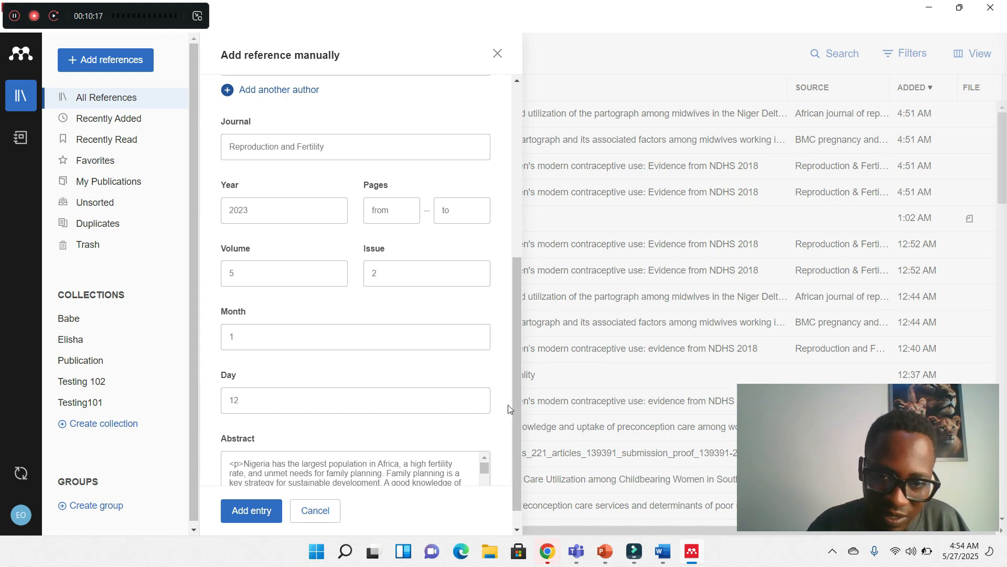
pyautogui.moveTo(513, 396); pyautogui.dragTo(514, 379)
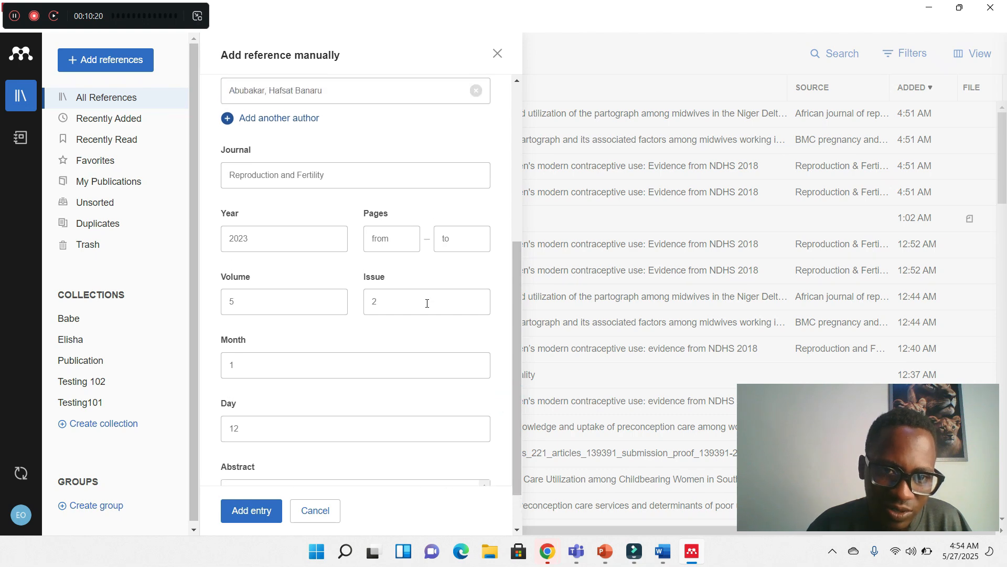
pyautogui.click(395, 239)
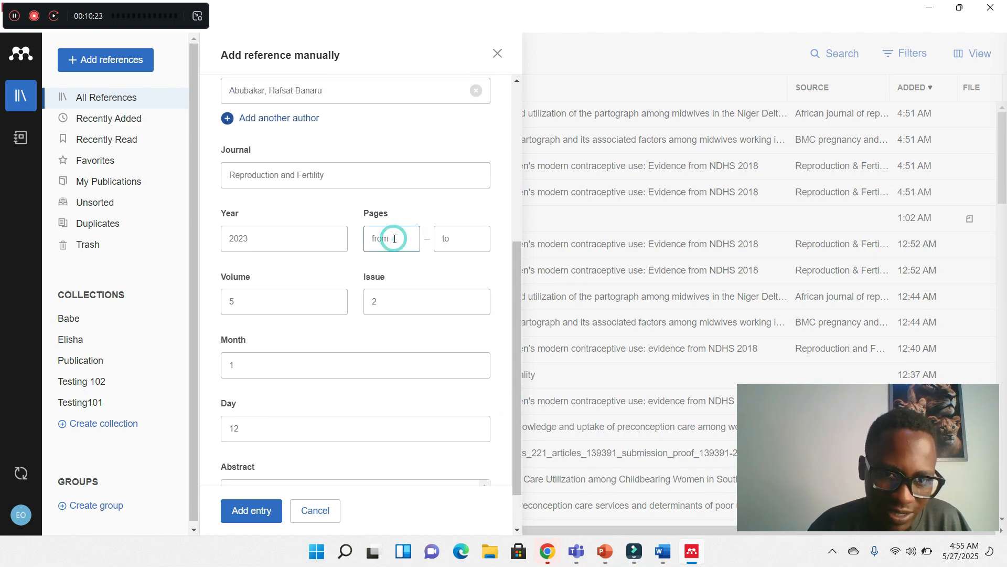
pyautogui.moveTo(514, 294); pyautogui.dragTo(513, 258)
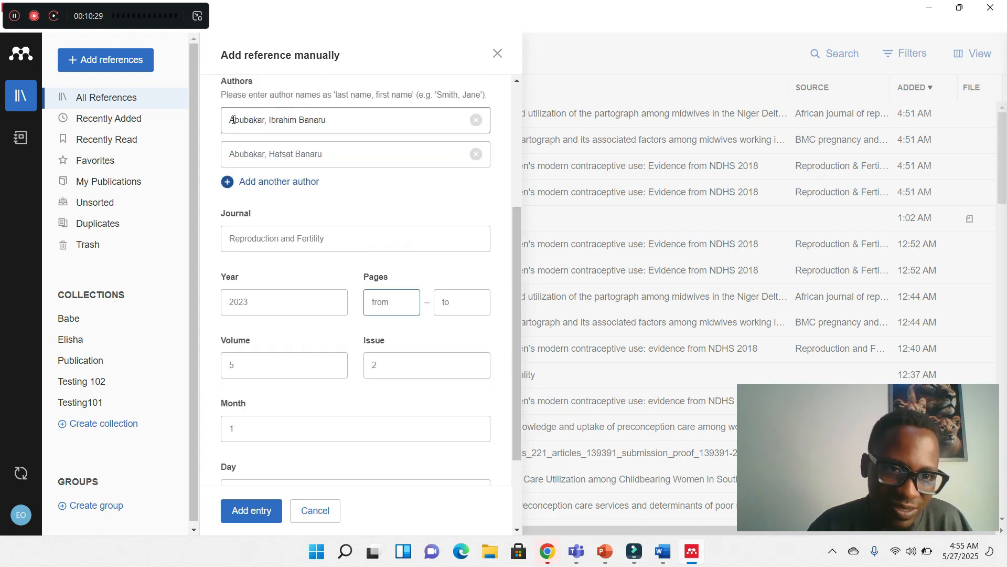
# - Check that both author entries follow the last name, first name format with a separating comma
pyautogui.moveTo(232, 119); pyautogui.dragTo(328, 121)
pyautogui.click(270, 121)
pyautogui.click(326, 121)
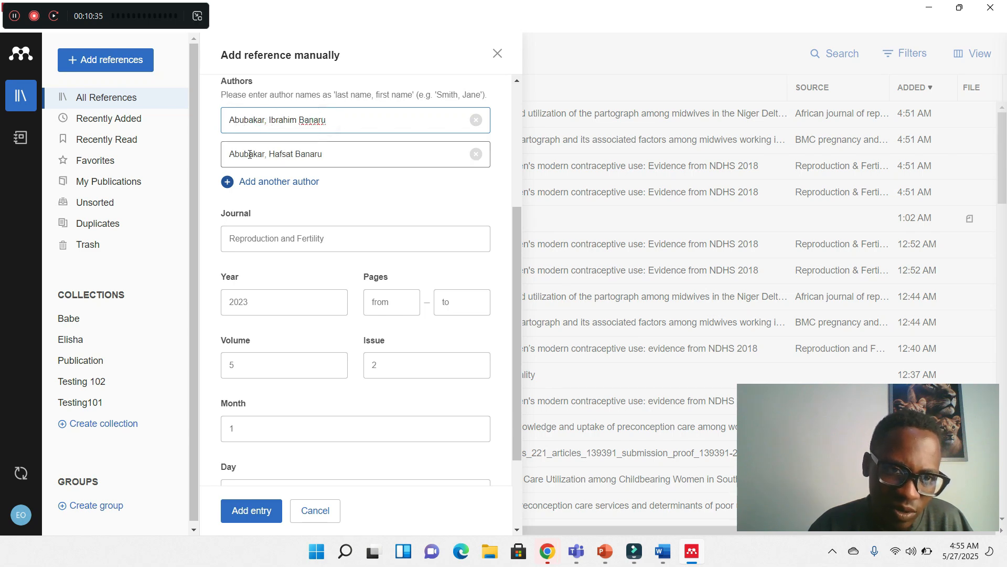
pyautogui.click(234, 155)
pyautogui.doubleClick(234, 154)
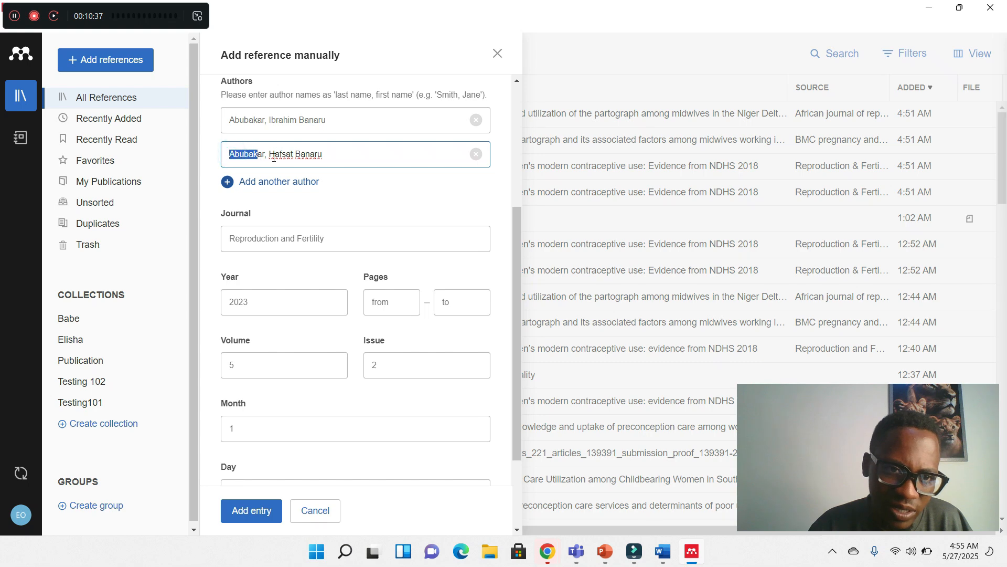
pyautogui.moveTo(270, 154); pyautogui.dragTo(314, 153)
pyautogui.click(334, 153)
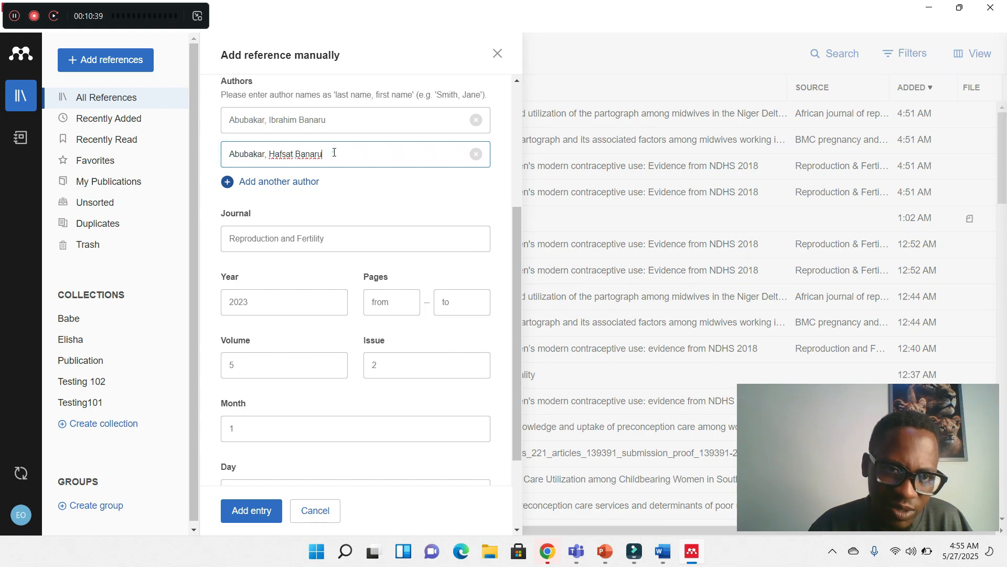
pyautogui.click(265, 120)
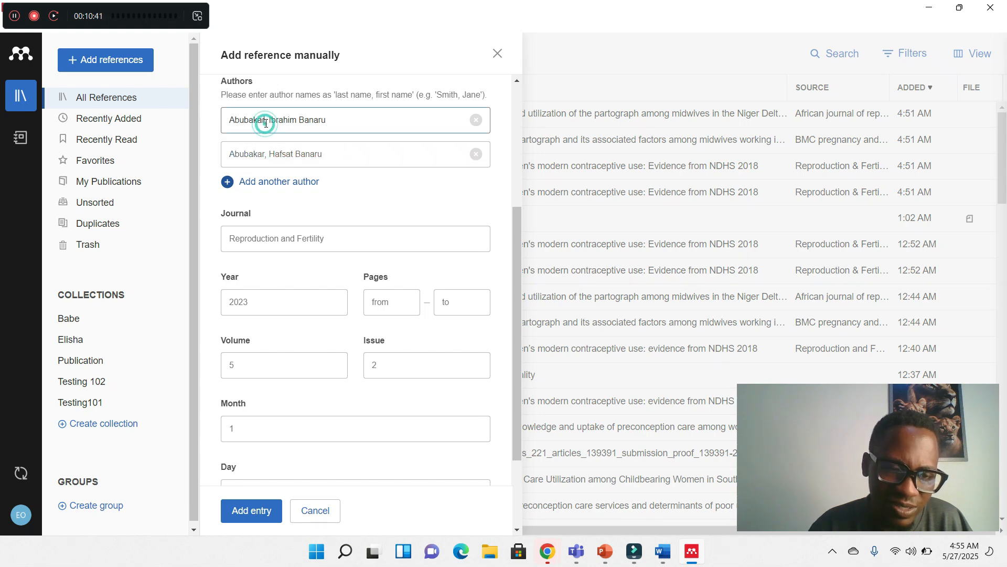
pyautogui.click(266, 122)
pyautogui.write(',')
pyautogui.click(266, 154)
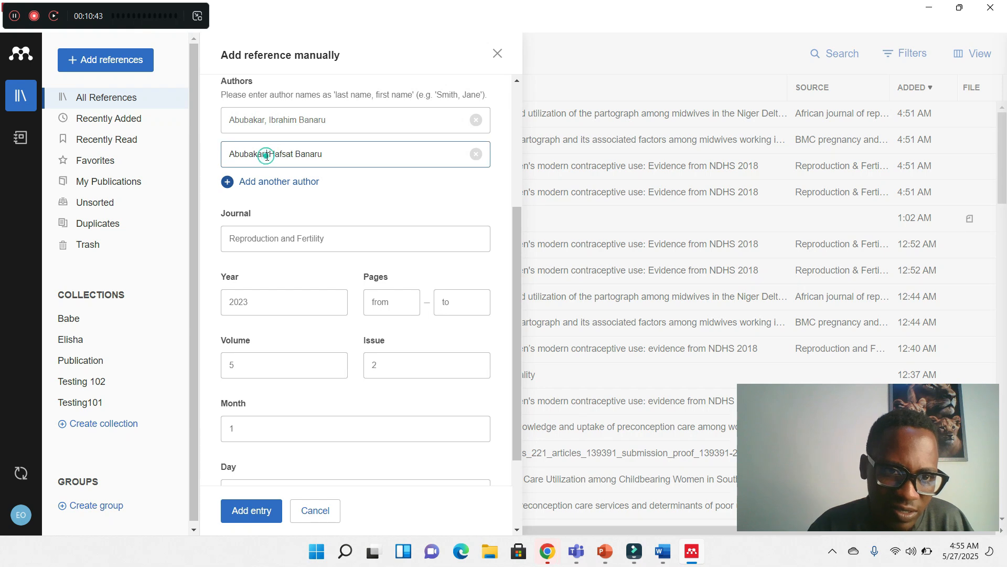
# - Inspect the surname and given-name parts of the two author entries in the manual reference form
pyautogui.click(266, 154)
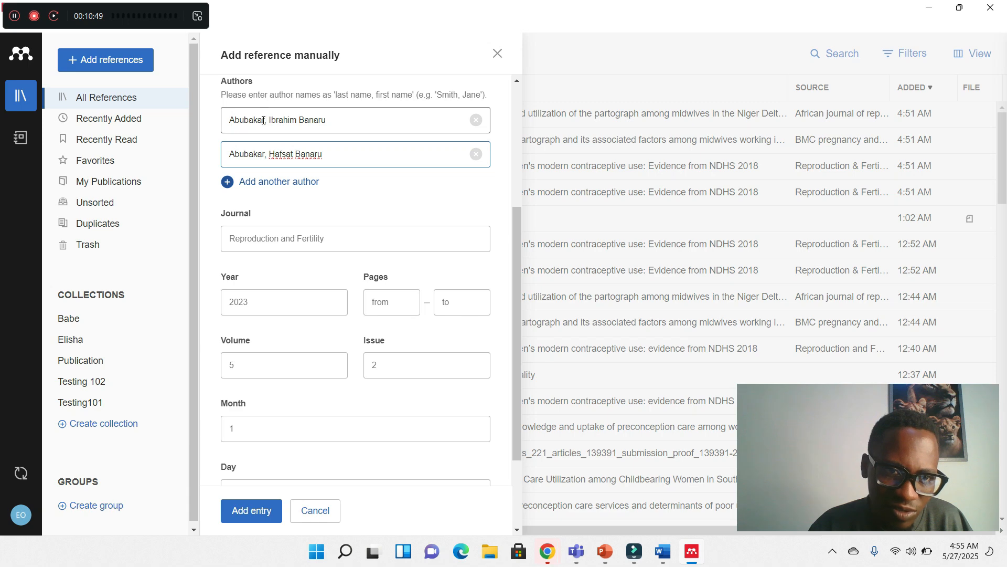
pyautogui.moveTo(264, 120)
pyautogui.mouseDown()
pyautogui.moveTo(240, 117)
pyautogui.moveTo(266, 121)
pyautogui.mouseUp()
pyautogui.click(231, 120)
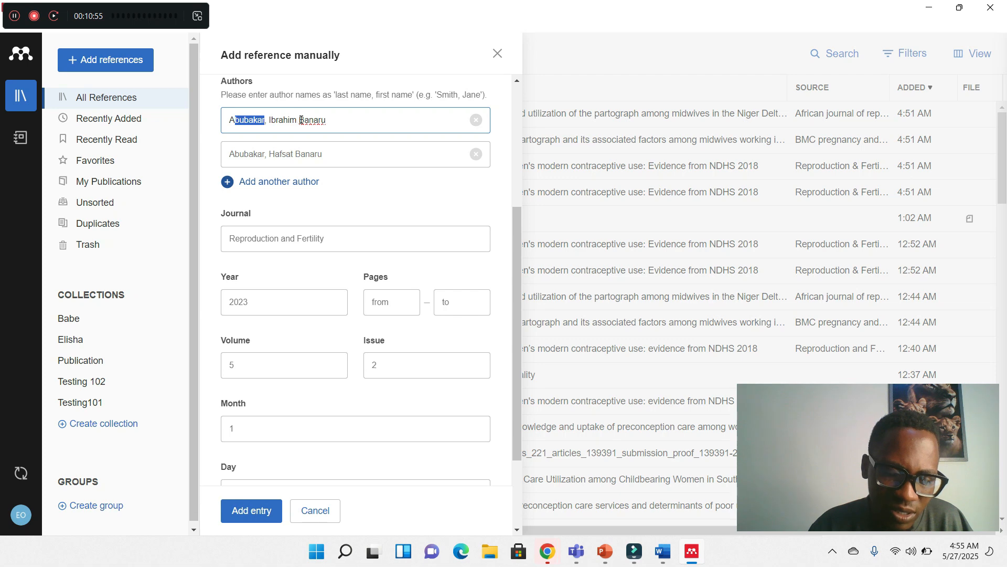
pyautogui.doubleClick(302, 120)
pyautogui.click(277, 110)
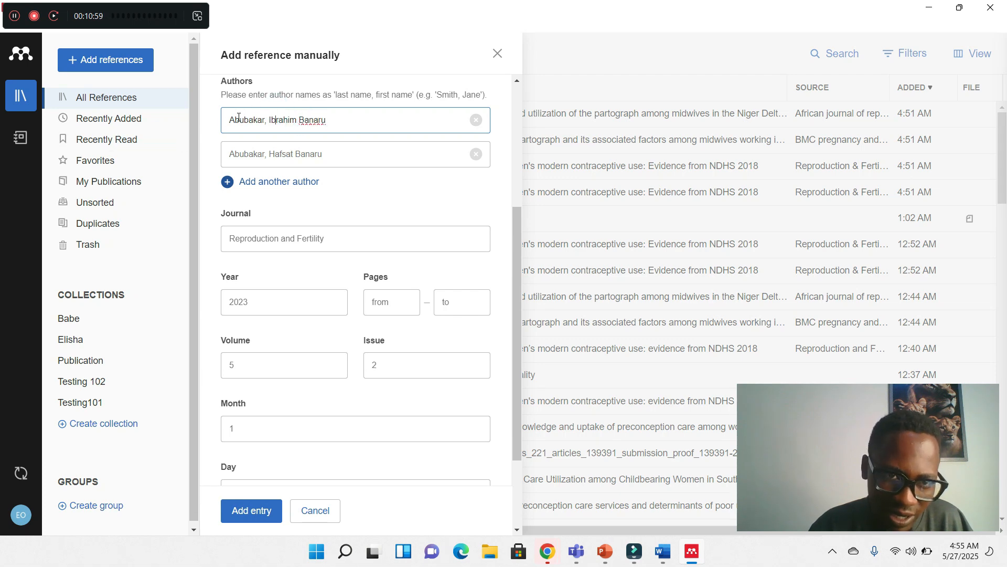
pyautogui.moveTo(230, 119); pyautogui.dragTo(327, 115)
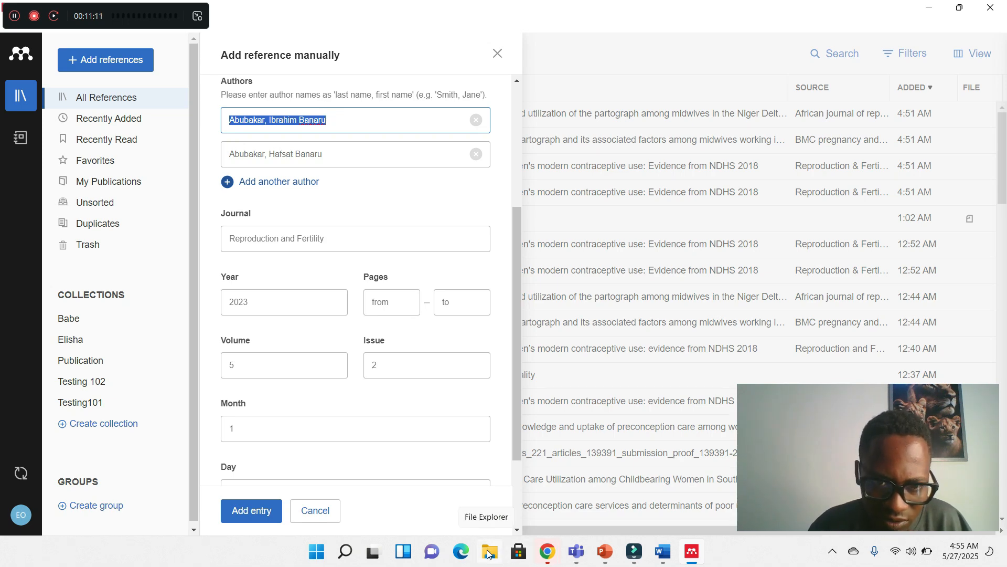
# - Switch to Chrome, select the article number e230063 in the PubMed citation line, and return to Mendeley Reference Manager
pyautogui.moveTo(548, 551)
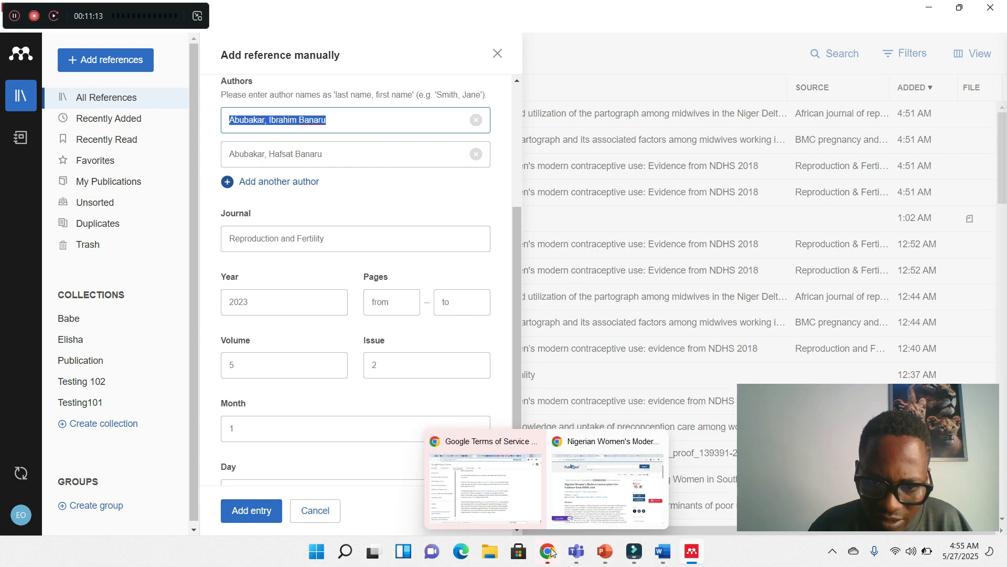
pyautogui.moveTo(559, 532)
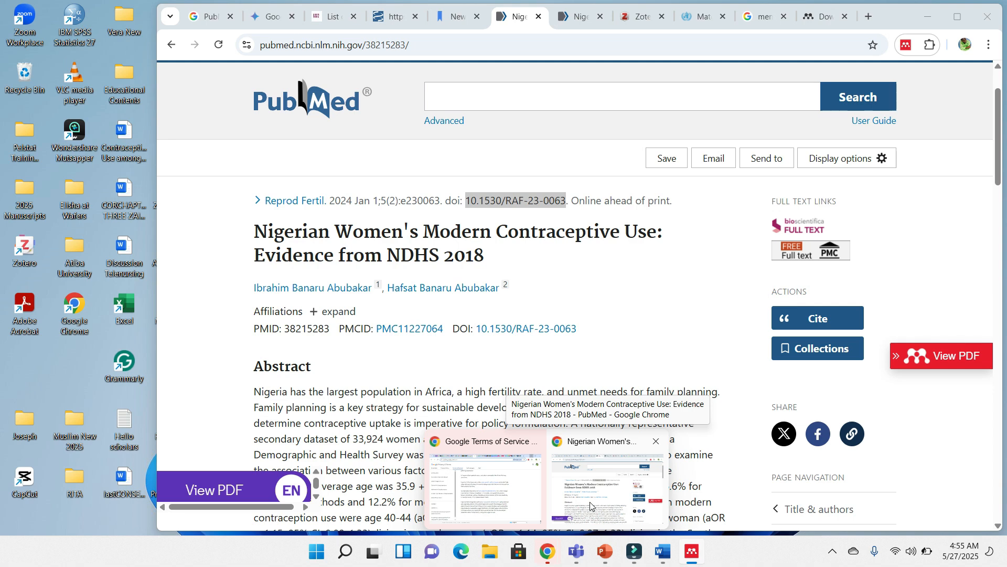
pyautogui.click(557, 523)
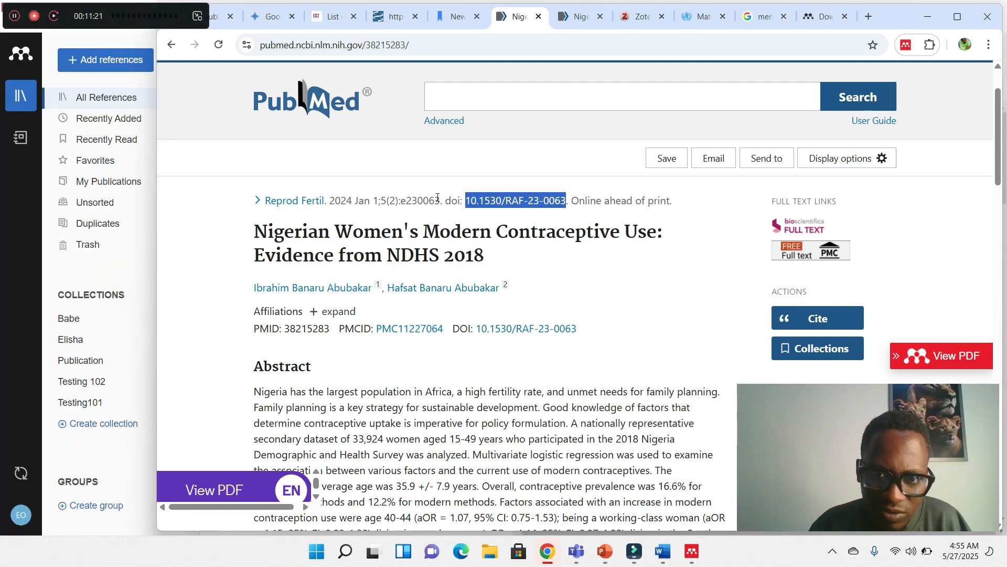
pyautogui.moveTo(440, 200); pyautogui.dragTo(402, 201)
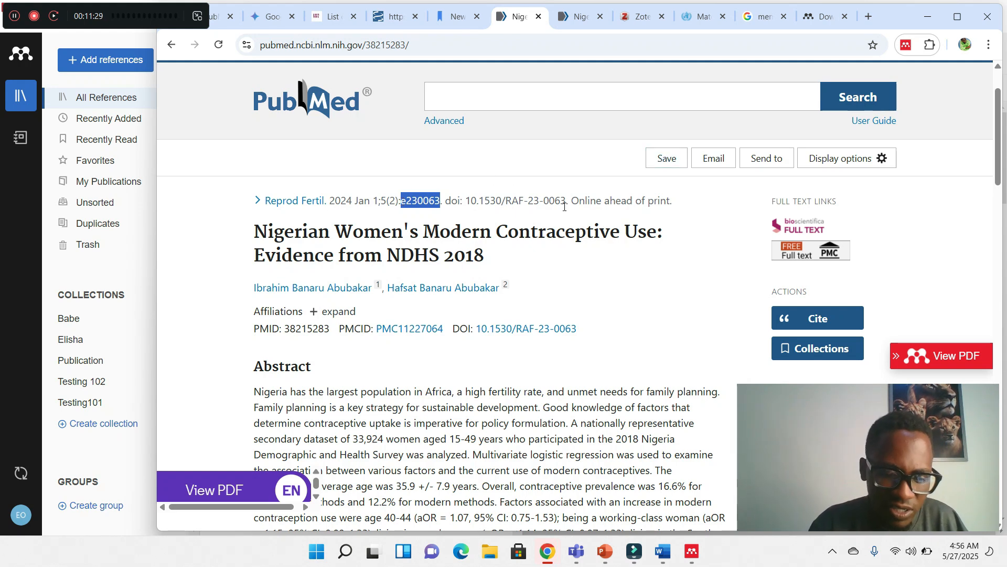
pyautogui.click(928, 18)
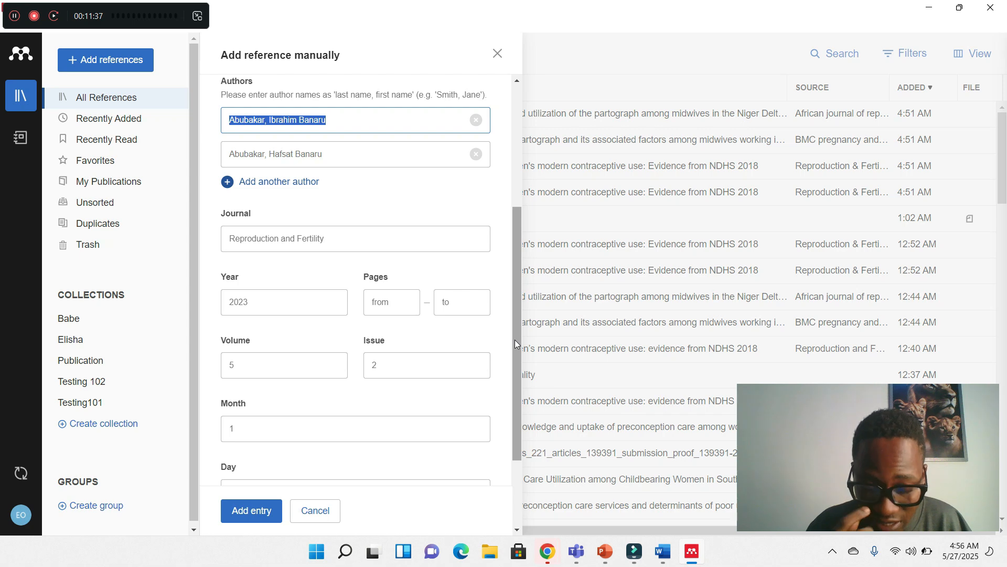
# - Enter e230063 as the starting page of the reference and add the entry to the library
pyautogui.moveTo(514, 339)
pyautogui.mouseDown()
pyautogui.moveTo(515, 395)
pyautogui.moveTo(516, 320)
pyautogui.mouseUp()
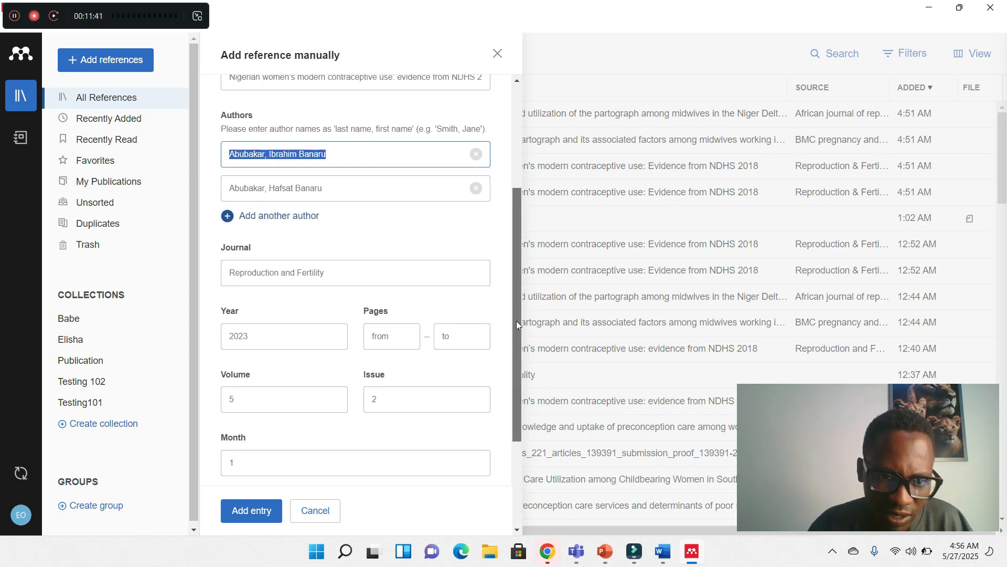
pyautogui.click(390, 331)
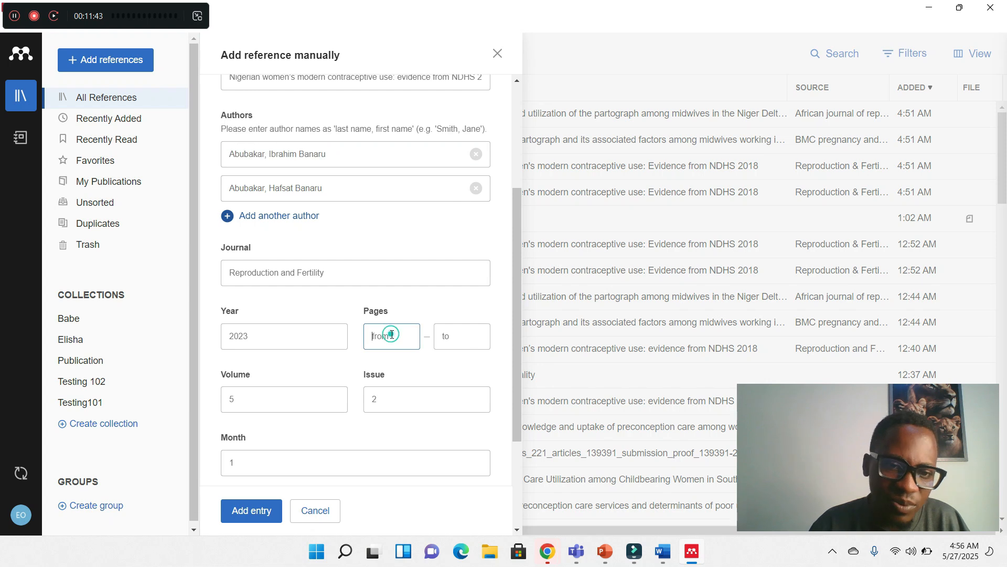
pyautogui.write('e230063')
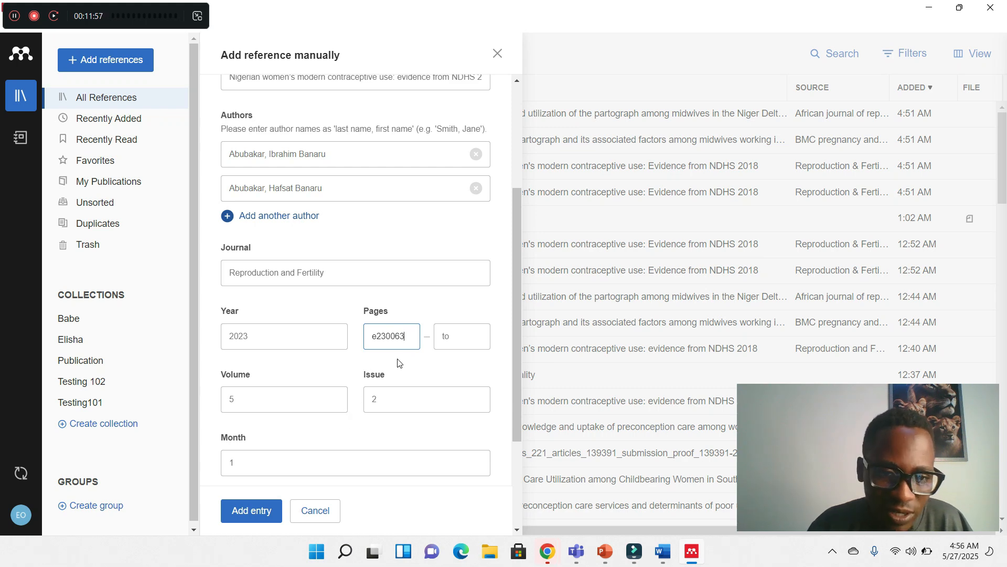
pyautogui.click(236, 512)
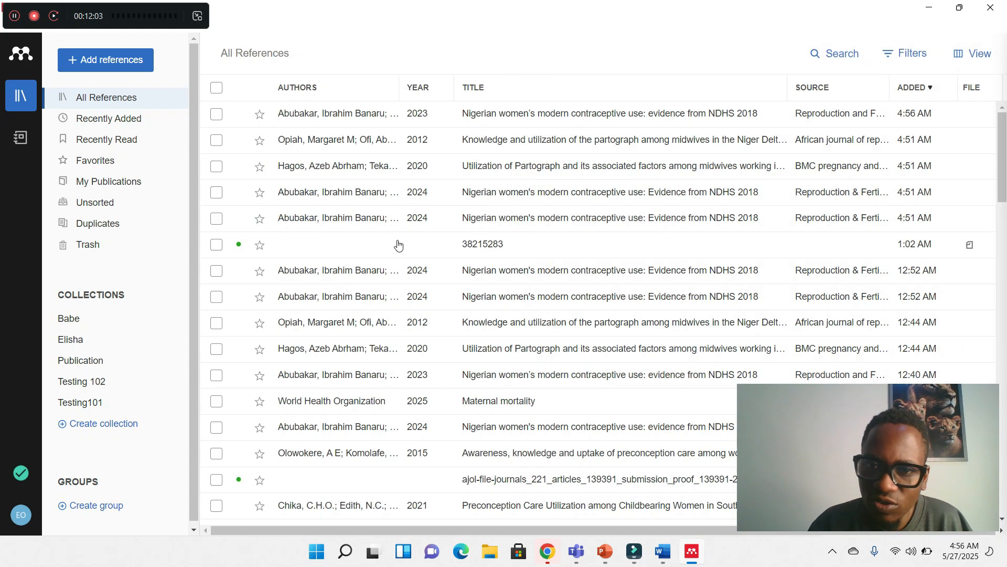
pyautogui.click(220, 117)
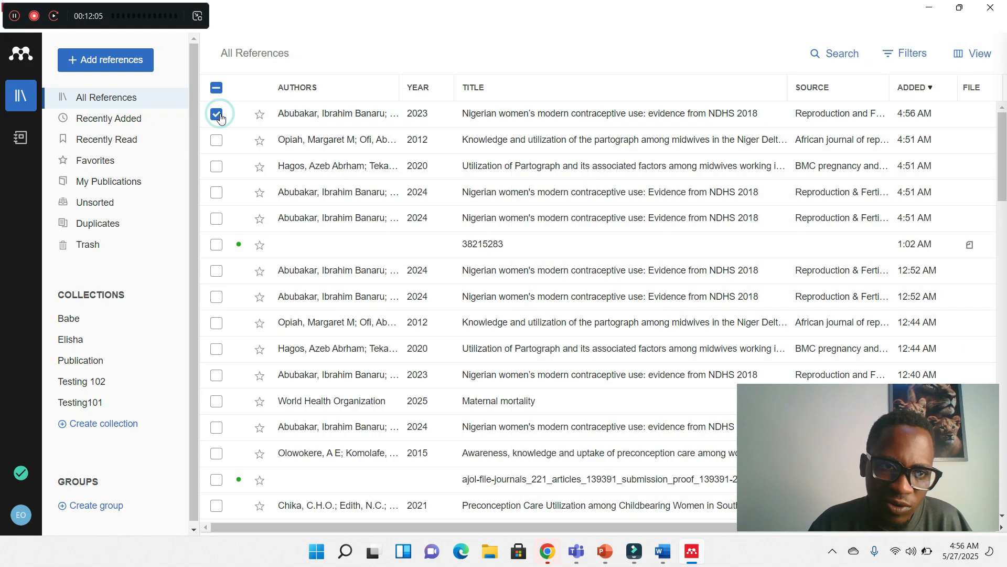
pyautogui.click(220, 116)
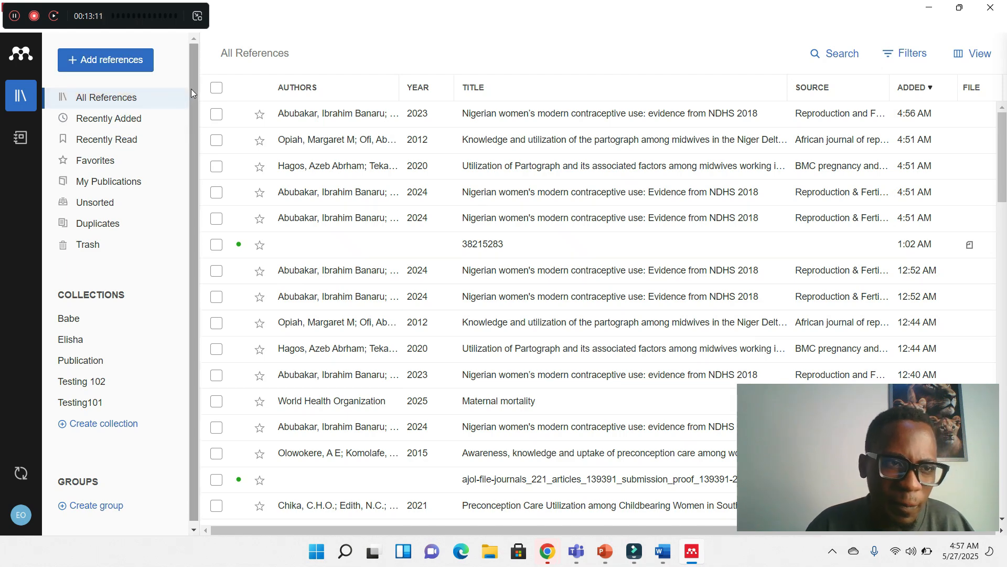
pyautogui.moveTo(191, 90); pyautogui.dragTo(191, 94)
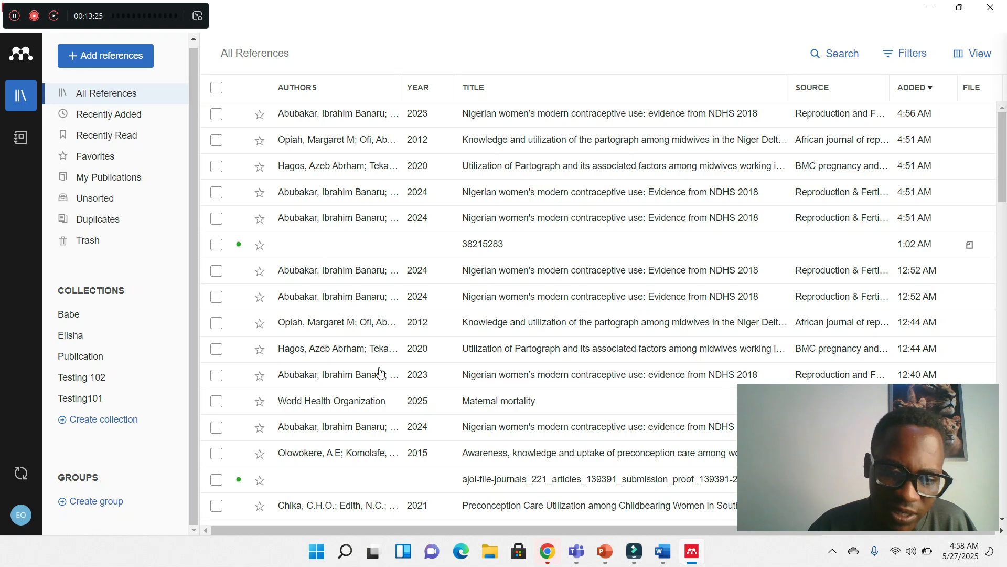
# - Switch to the PubMed window in Chrome and open Google Scholar in a new tab beside the article
pyautogui.moveTo(560, 552)
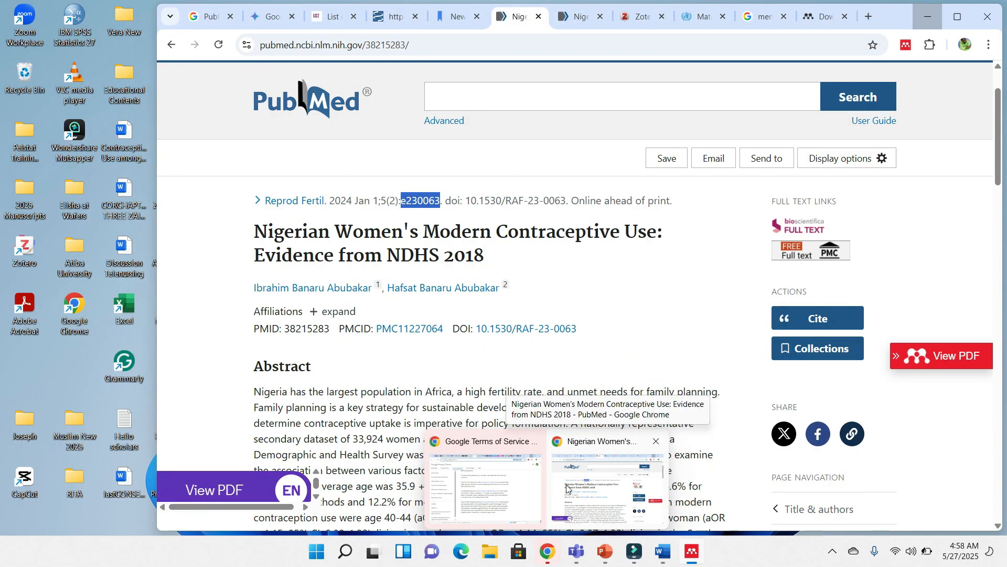
pyautogui.click(567, 488)
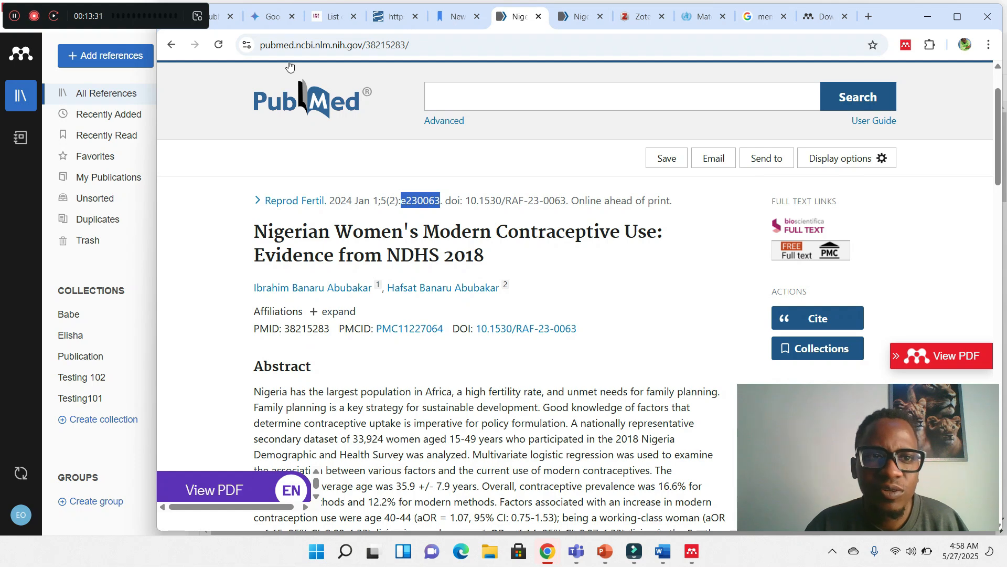
pyautogui.moveTo(130, 16); pyautogui.dragTo(151, 353)
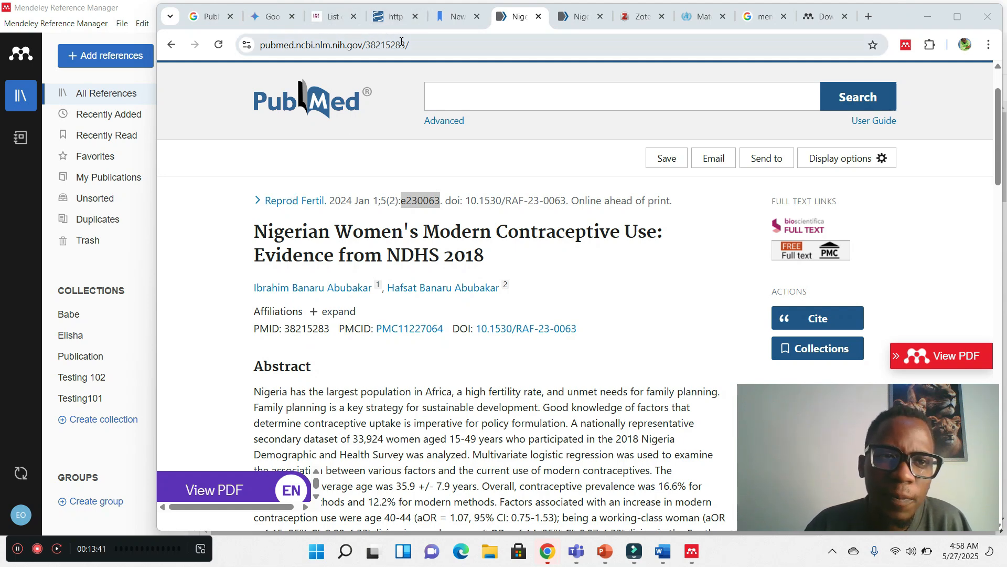
pyautogui.rightClick(516, 16)
pyautogui.click(550, 27)
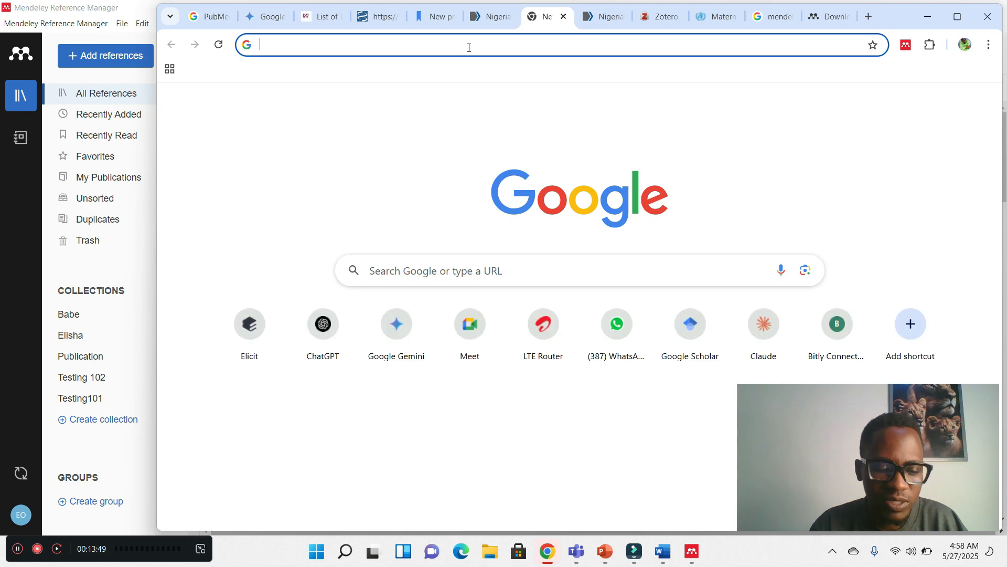
pyautogui.write('sch')
pyautogui.press('Return')
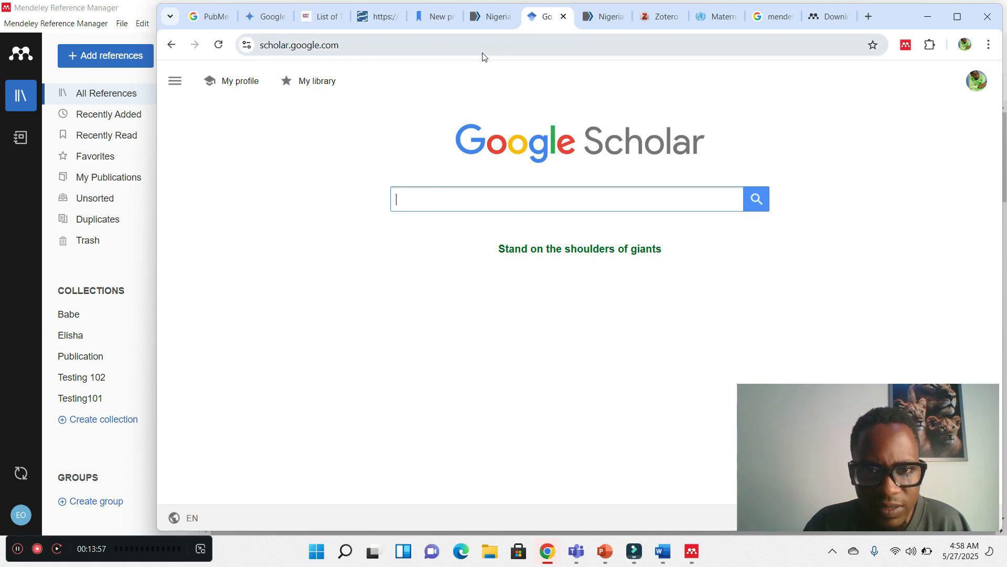
# - Copy the article title "Nigerian Women's Modern Contraceptive Use: Evidence from NDHS 2018" from PubMed and search Google Scholar for it
pyautogui.click(496, 18)
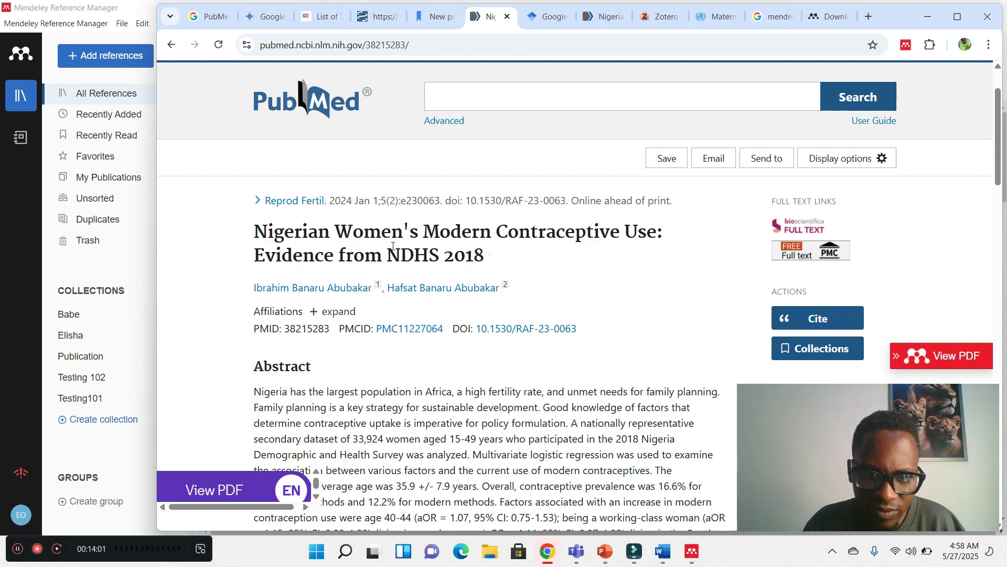
pyautogui.moveTo(484, 255); pyautogui.dragTo(241, 233)
pyautogui.hotkey('ctrl', 'c')
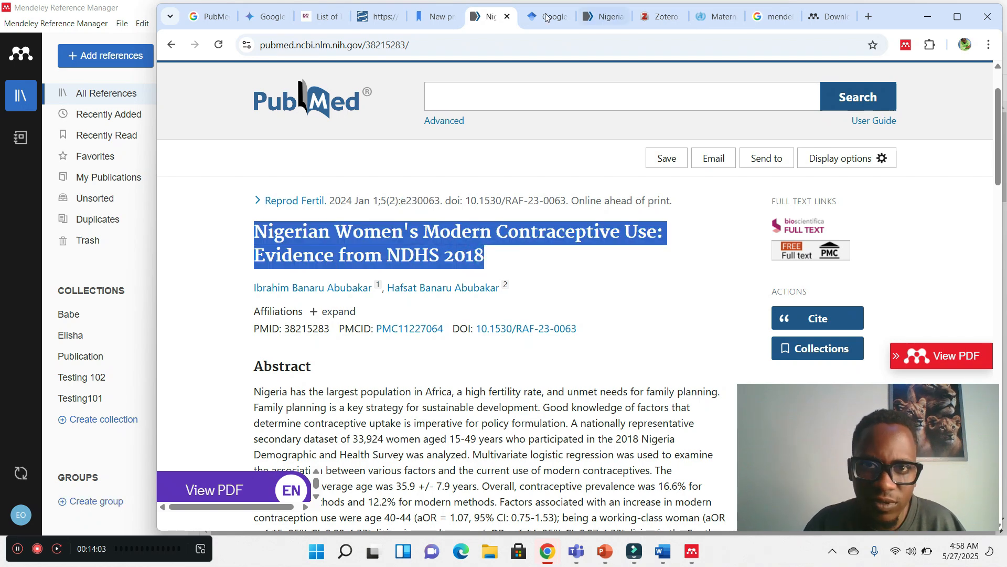
pyautogui.click(530, 18)
pyautogui.click(451, 198)
pyautogui.hotkey('ctrl', 'v')
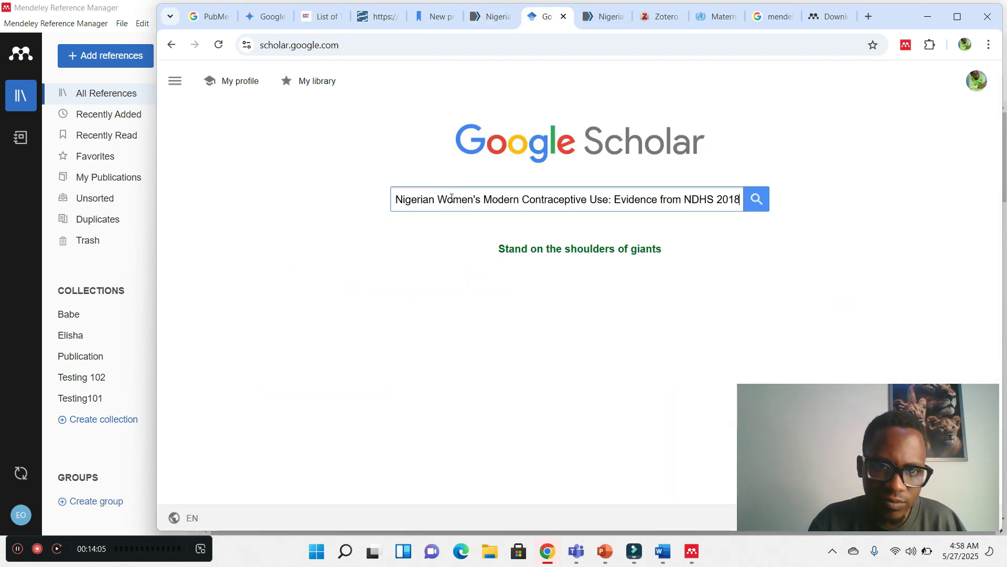
pyautogui.click(754, 198)
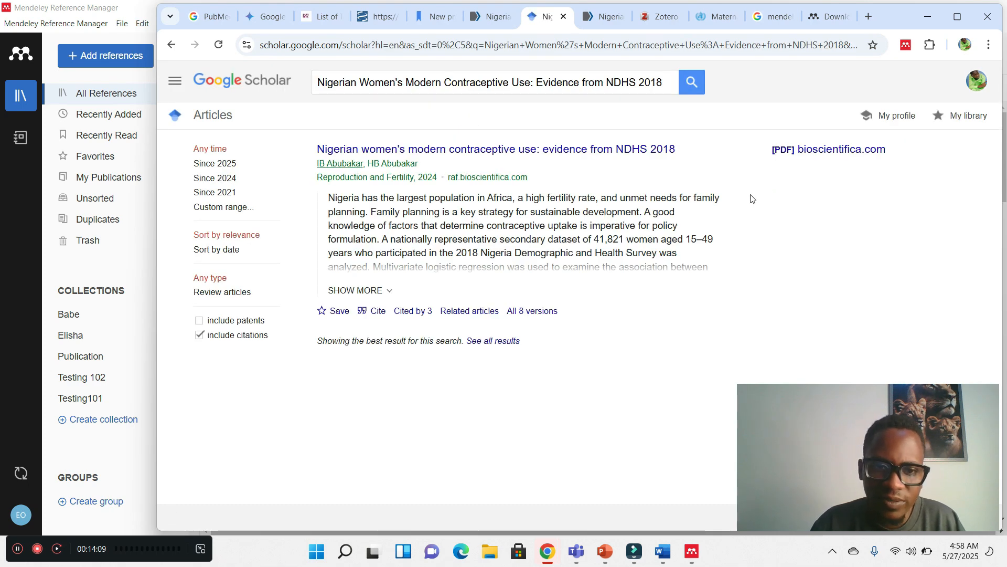
# - Review the article's Harvard and APA citations in Google Scholar and export its reference in RefMan format
pyautogui.click(376, 314)
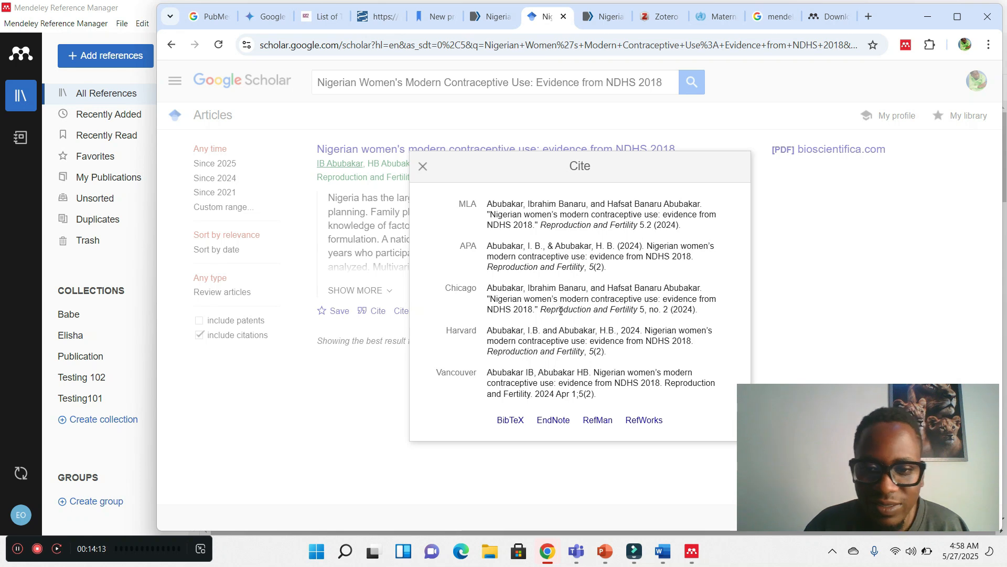
pyautogui.tripleClick(612, 353)
pyautogui.moveTo(537, 341); pyautogui.dragTo(535, 336)
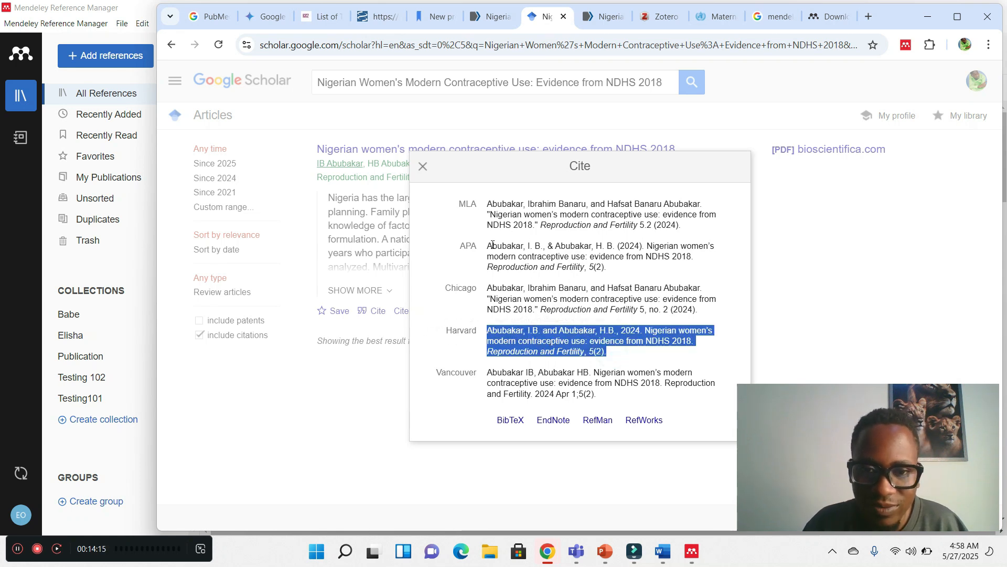
pyautogui.moveTo(487, 245); pyautogui.dragTo(610, 272)
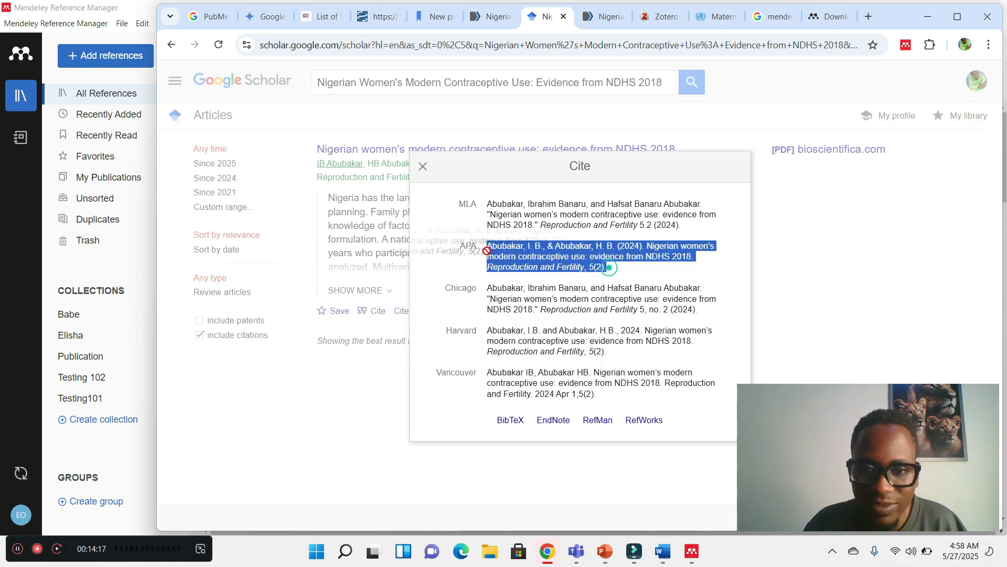
pyautogui.click(544, 256)
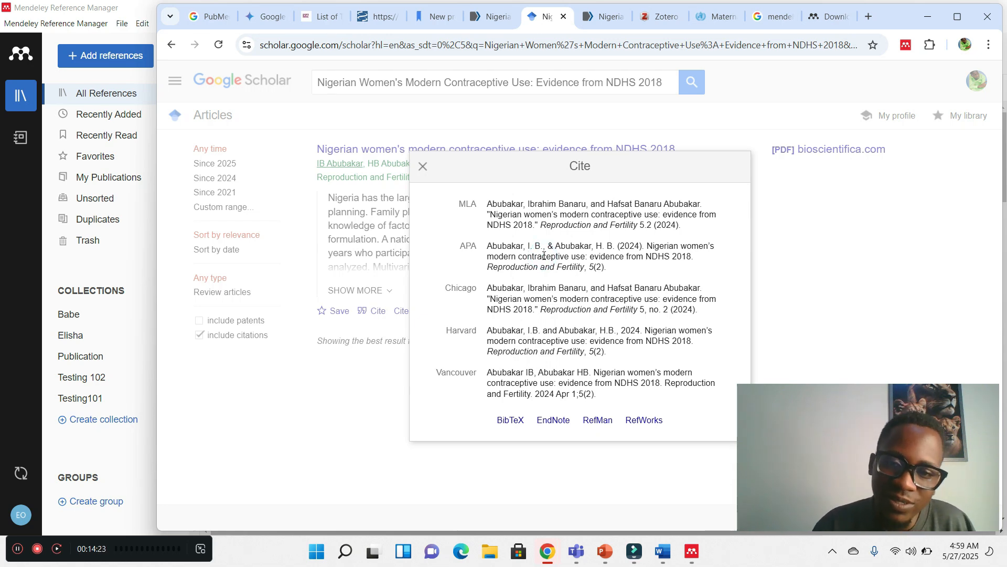
pyautogui.click(609, 269)
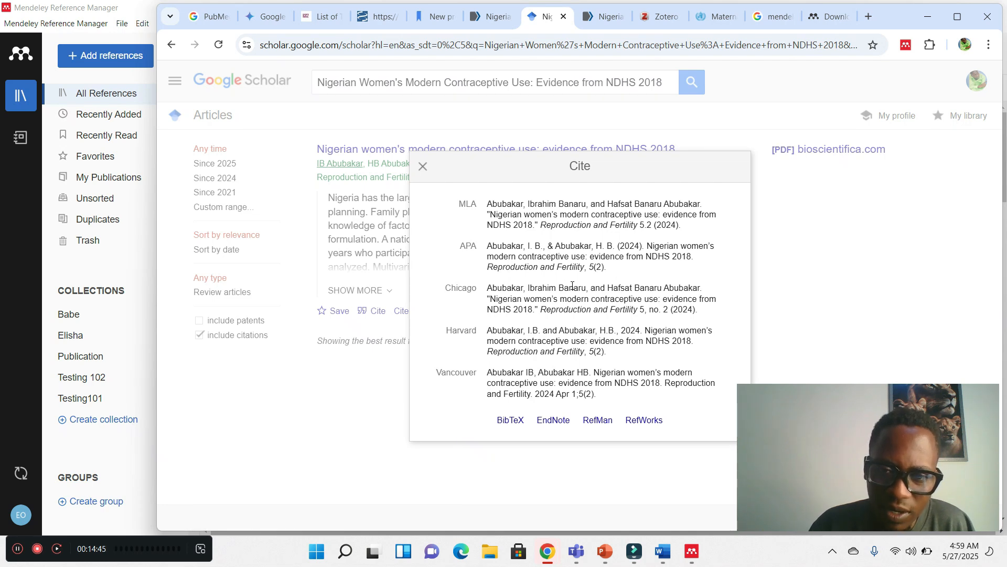
pyautogui.click(600, 421)
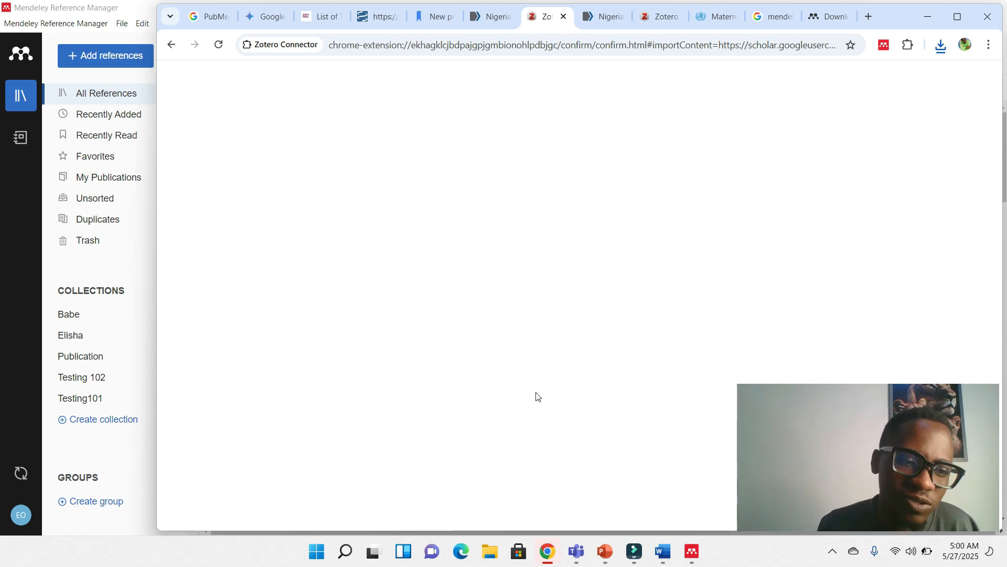
# - Switch to Mendeley Reference Manager, review its tool options including the Web Importer installation, and return to Chrome
pyautogui.click(126, 288)
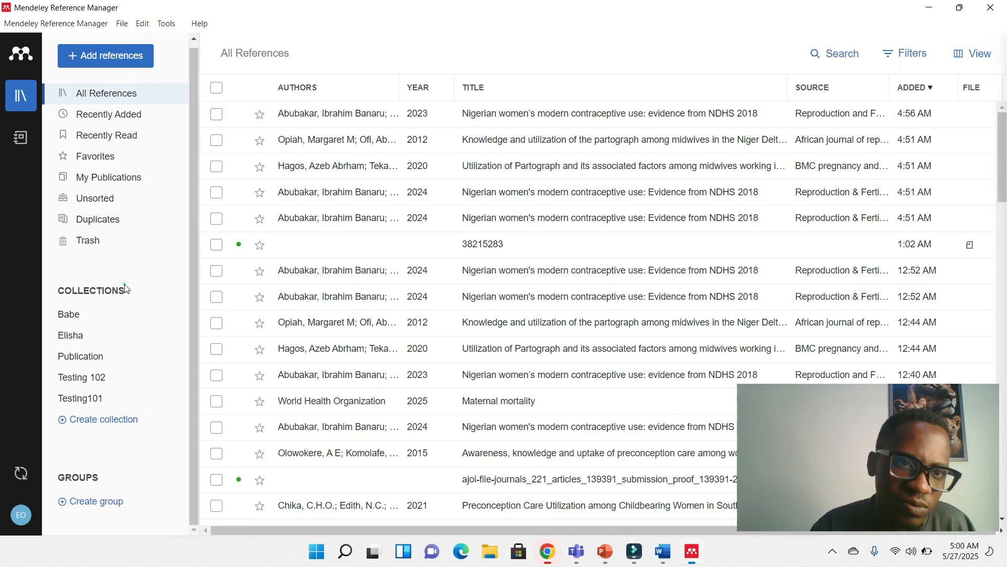
pyautogui.click(167, 23)
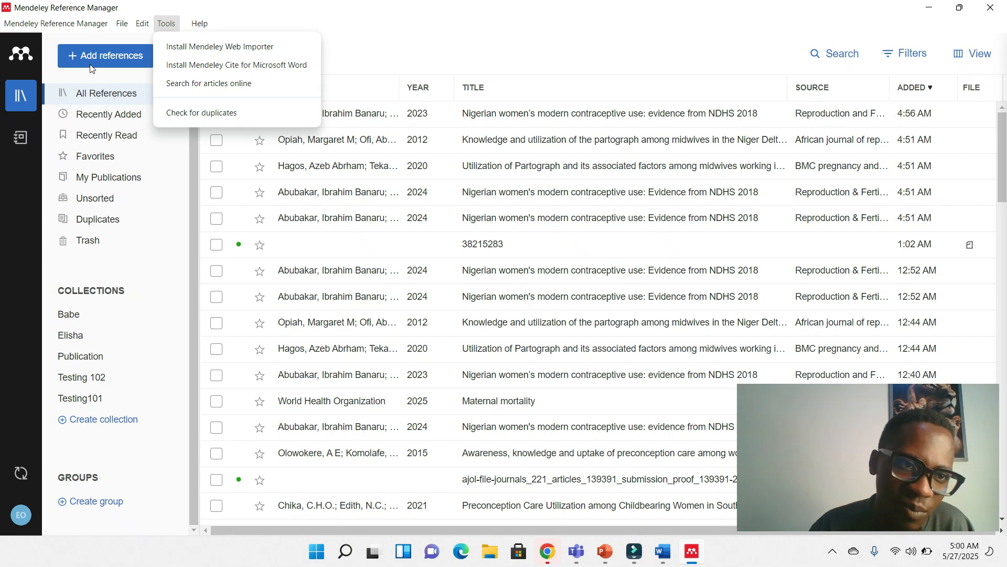
pyautogui.moveTo(90, 24)
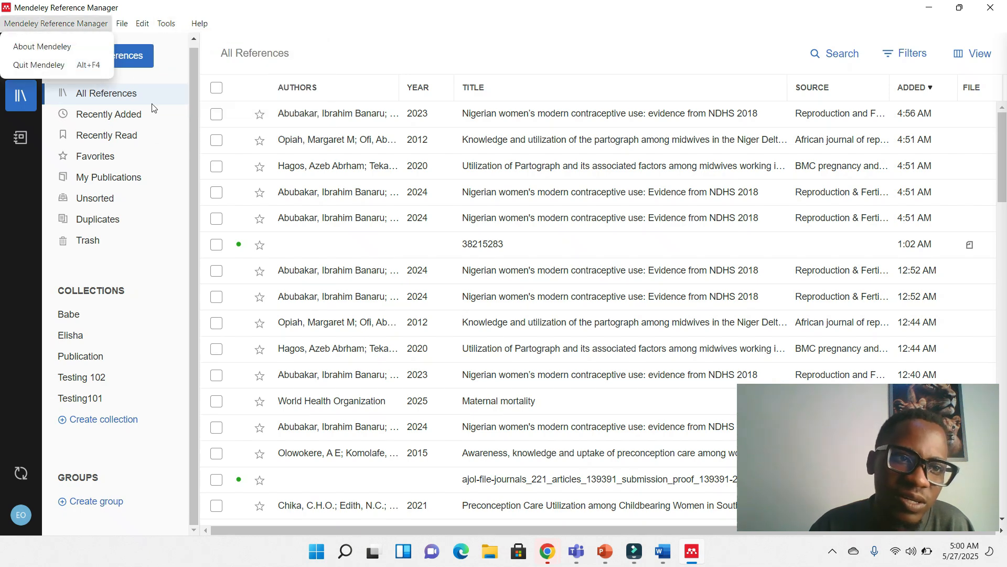
pyautogui.click(270, 26)
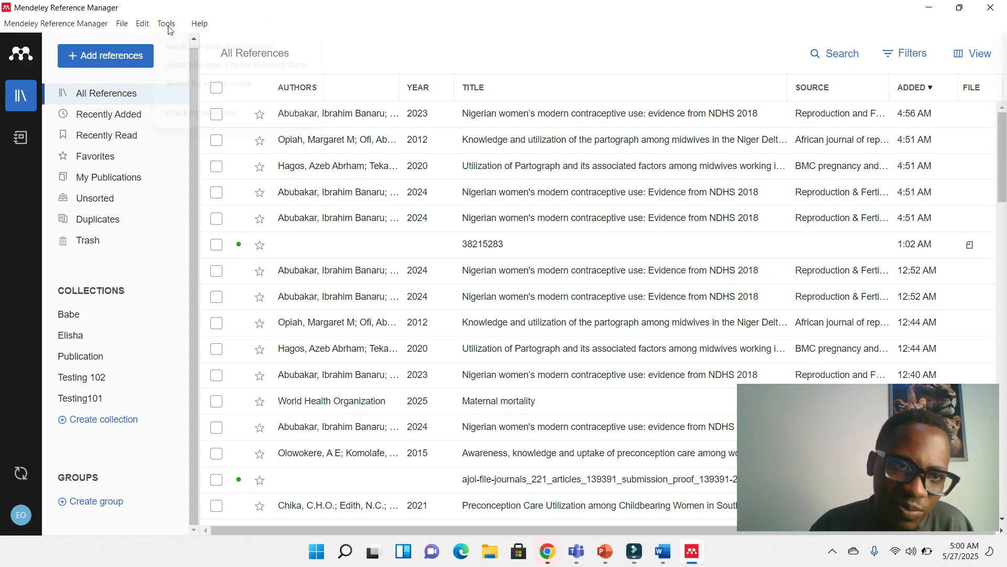
pyautogui.click(169, 25)
pyautogui.click(373, 35)
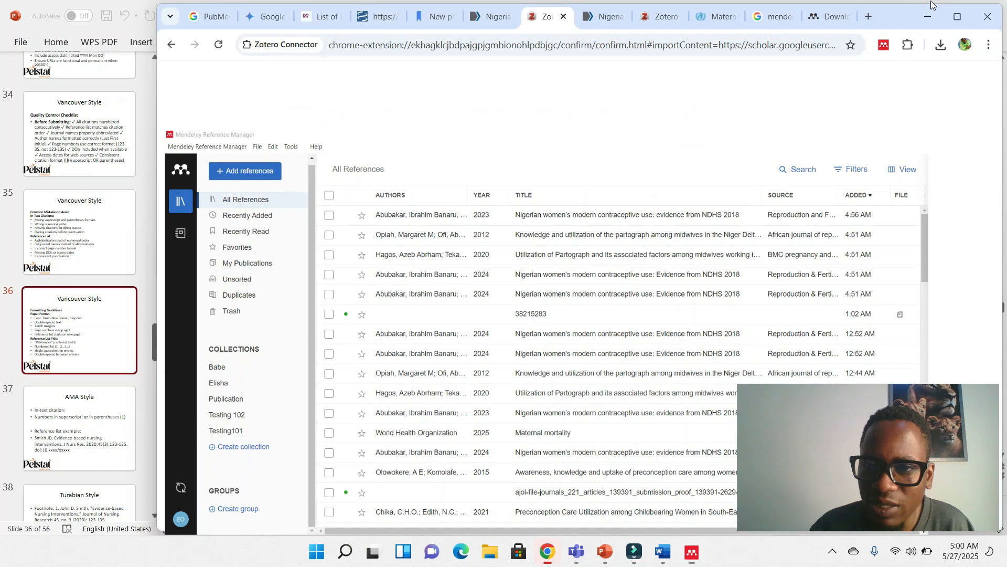
pyautogui.click(930, 7)
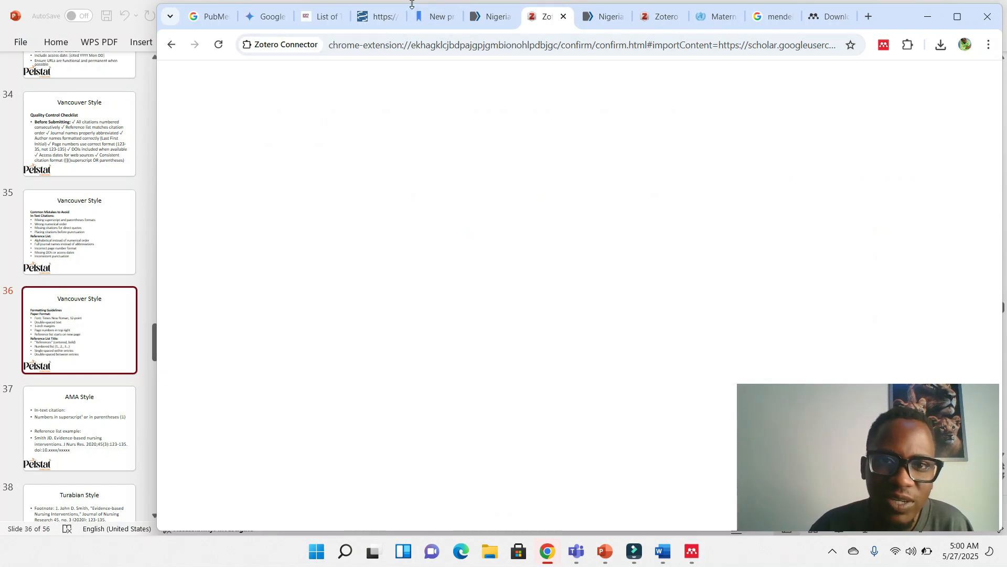
# - Open the Mendeley Web Importer on the PubMed article about Nigerian women's modern contraceptive use
pyautogui.click(474, 5)
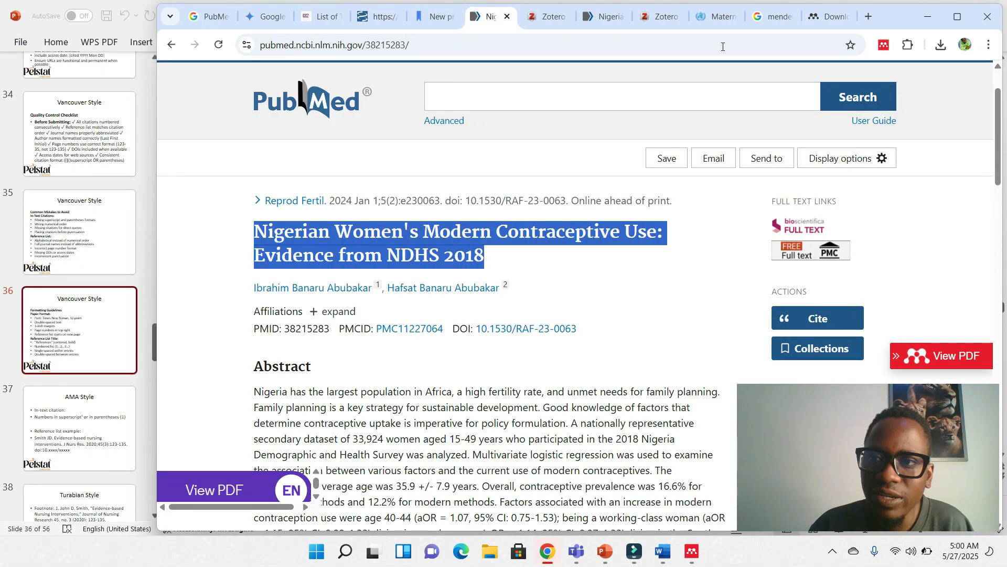
pyautogui.click(884, 46)
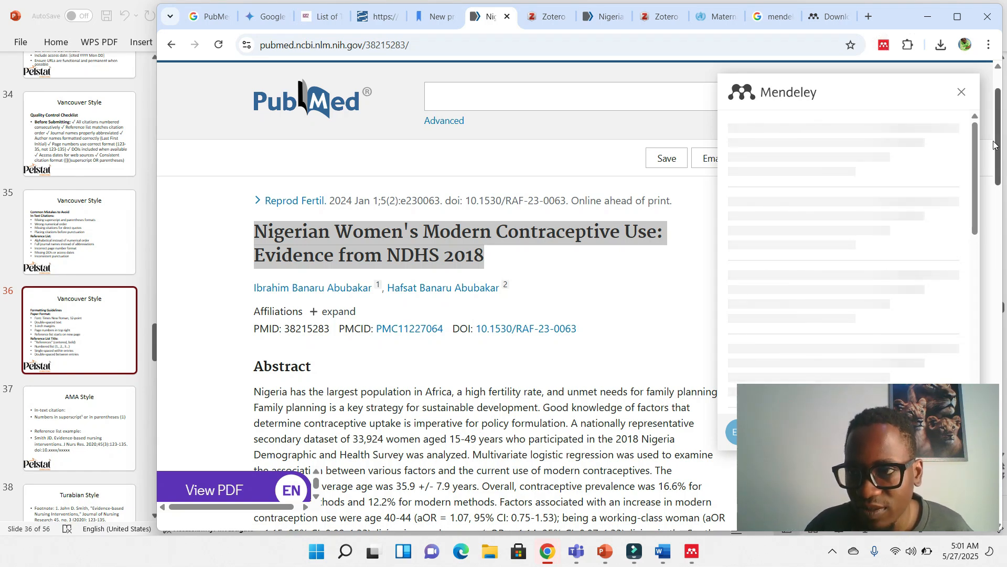
pyautogui.moveTo(975, 143); pyautogui.dragTo(978, 166)
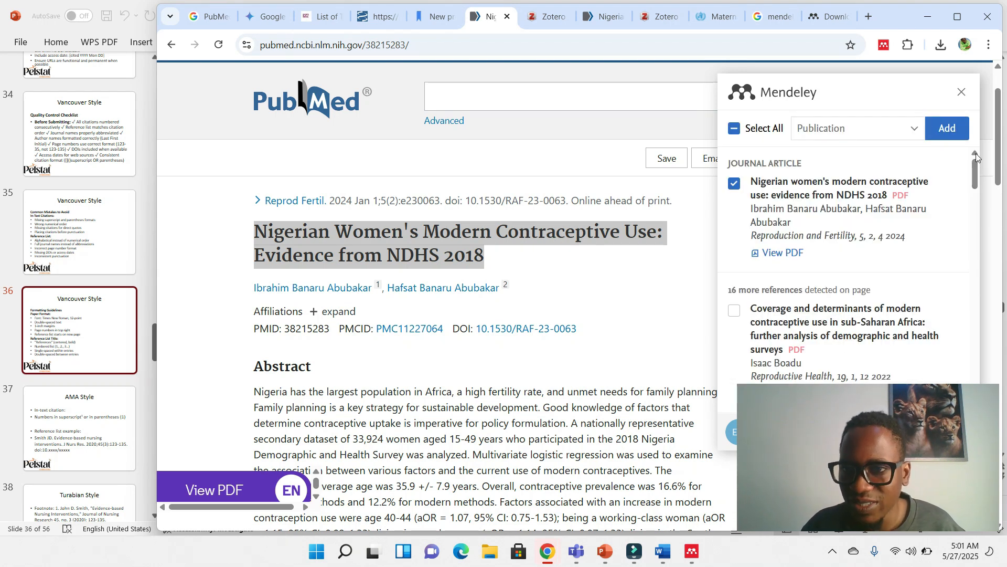
# - Set the import destination to Testing 102 instead of Publication and open the NDHS 2018 article's reference details for editing
pyautogui.click(896, 136)
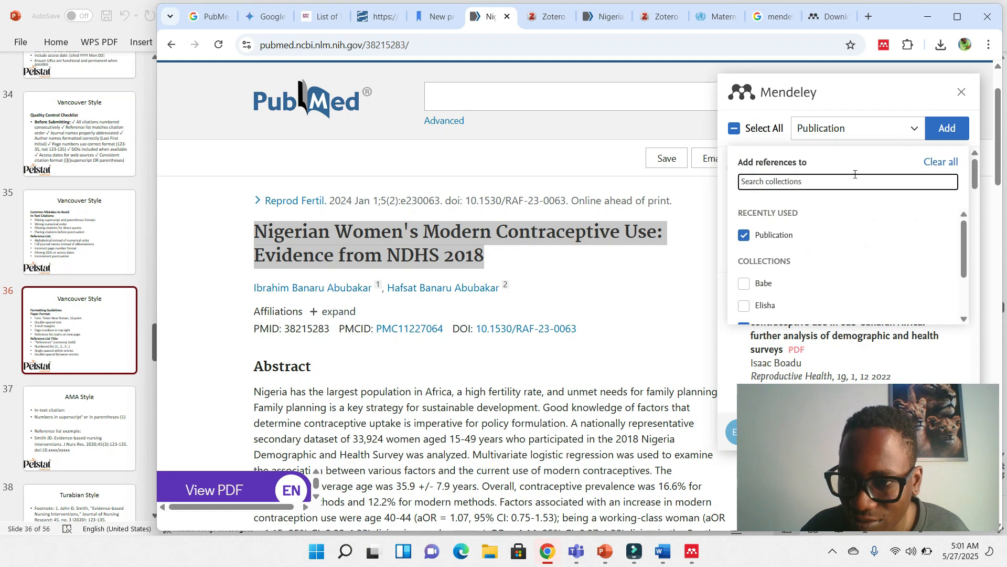
pyautogui.moveTo(962, 243); pyautogui.dragTo(962, 298)
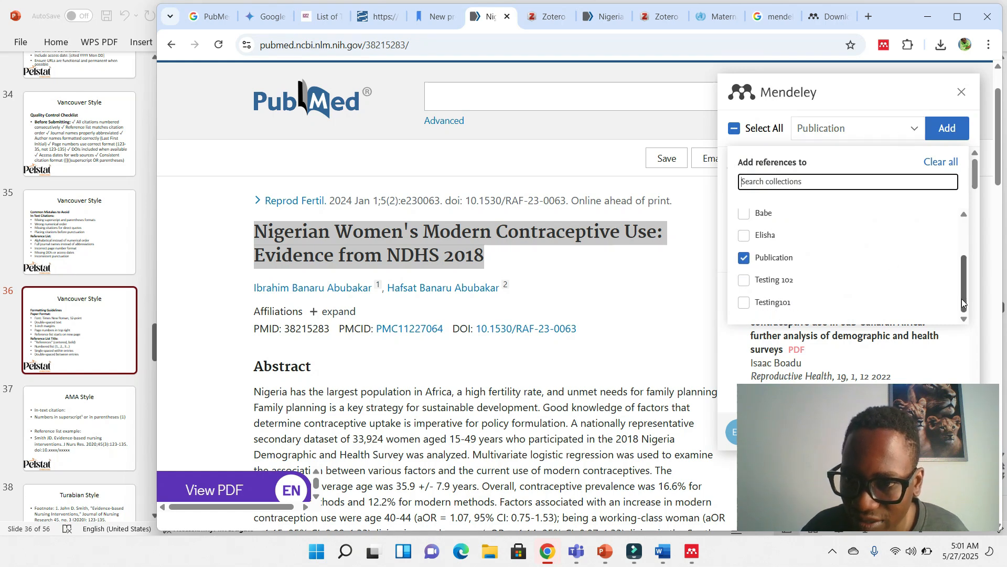
pyautogui.click(745, 281)
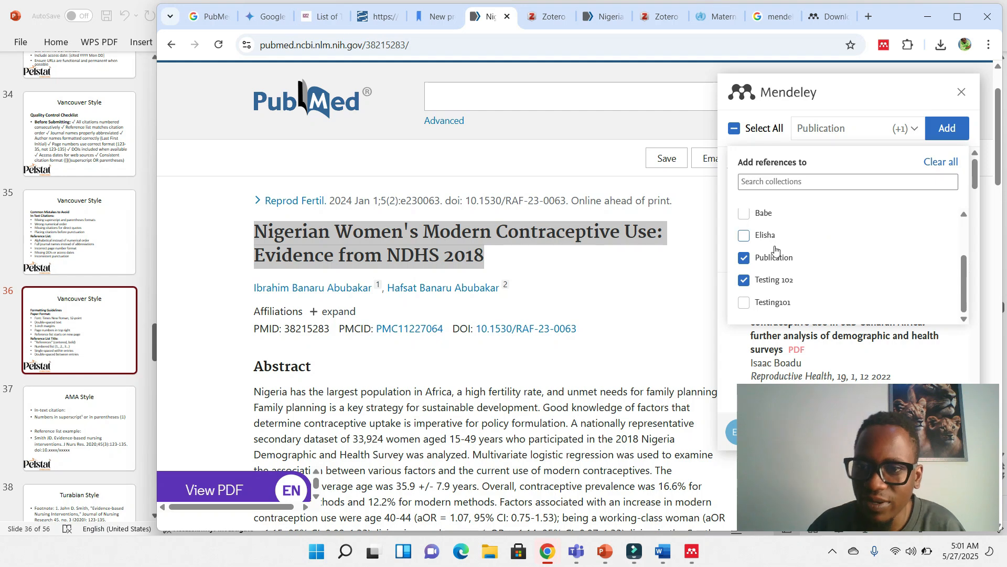
pyautogui.click(745, 258)
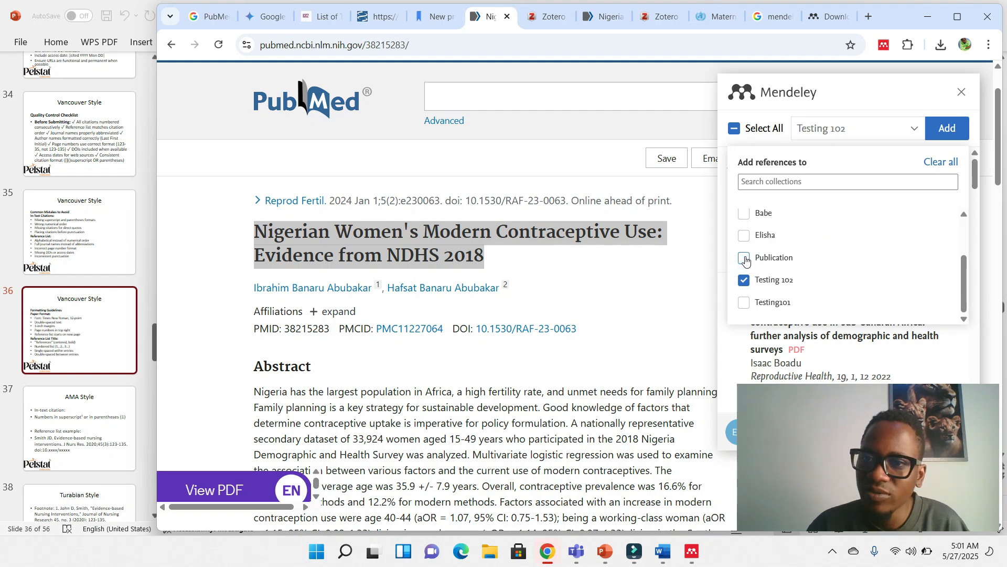
pyautogui.click(890, 100)
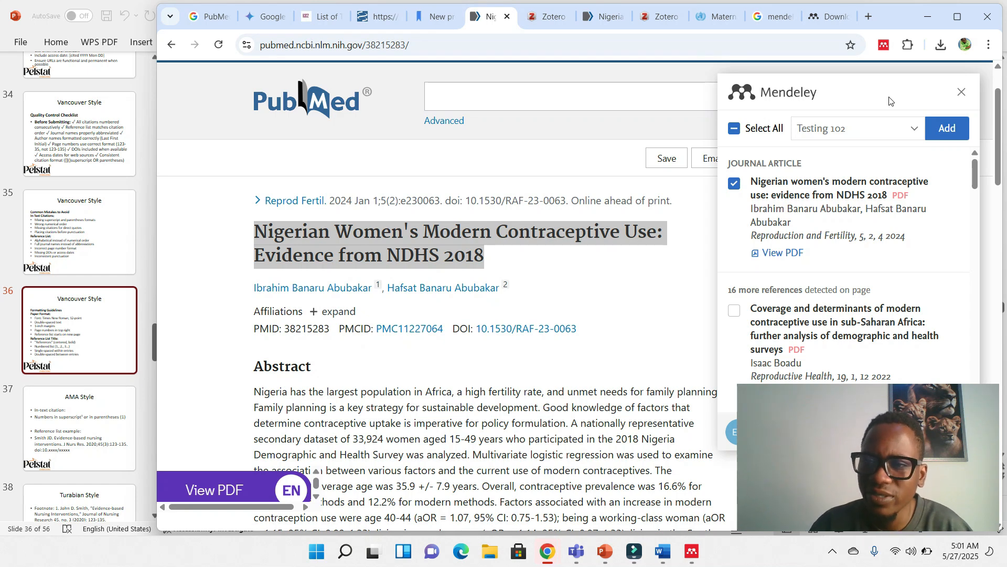
pyautogui.click(810, 183)
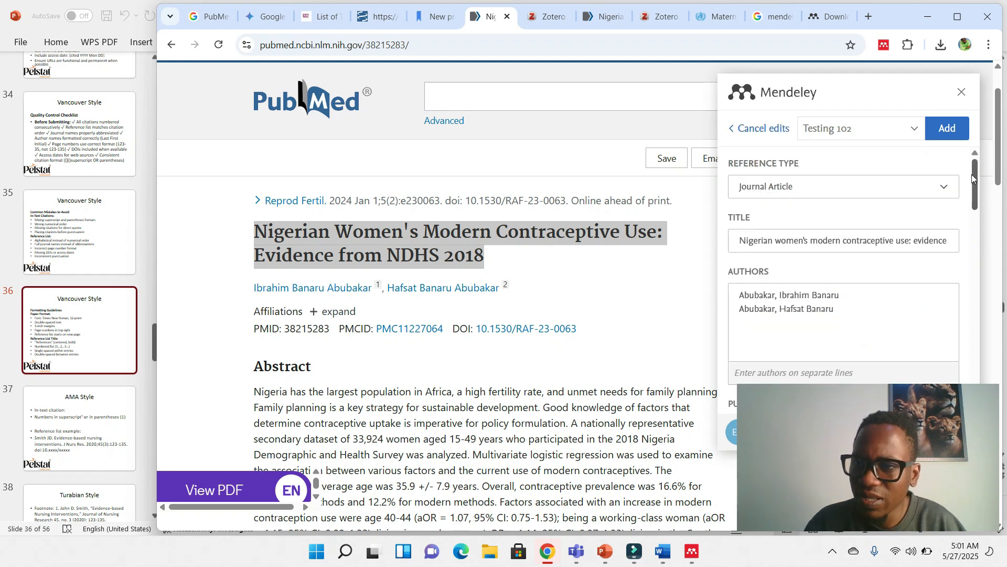
pyautogui.moveTo(971, 172)
pyautogui.mouseDown()
pyautogui.moveTo(971, 206)
pyautogui.moveTo(963, 162)
pyautogui.mouseUp()
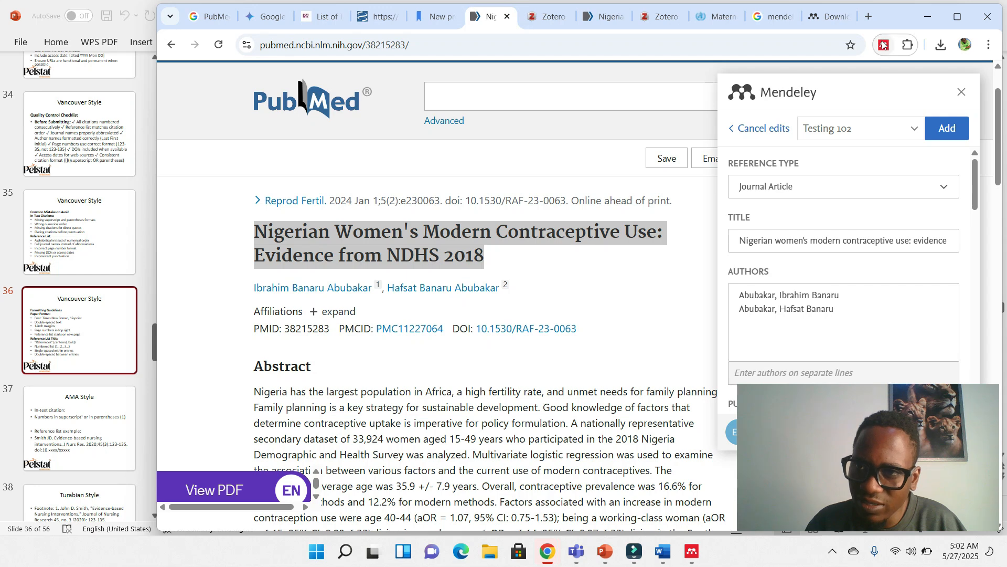
# - Try the Mendeley Web Importer on the PMC version of the article, look through the other open pages, and return to the PubMed article
pyautogui.click(604, 17)
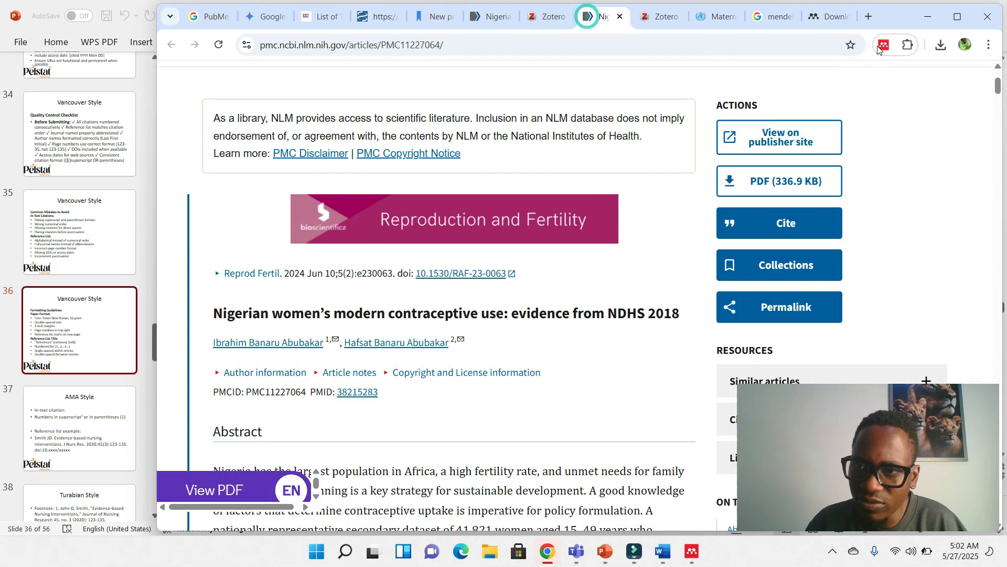
pyautogui.click(884, 45)
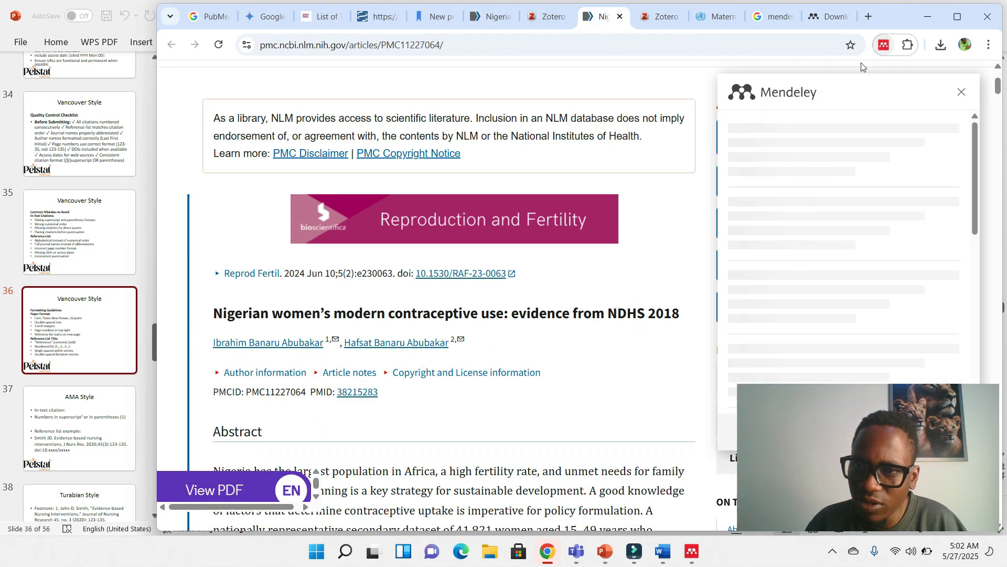
pyautogui.click(490, 16)
pyautogui.click(368, 16)
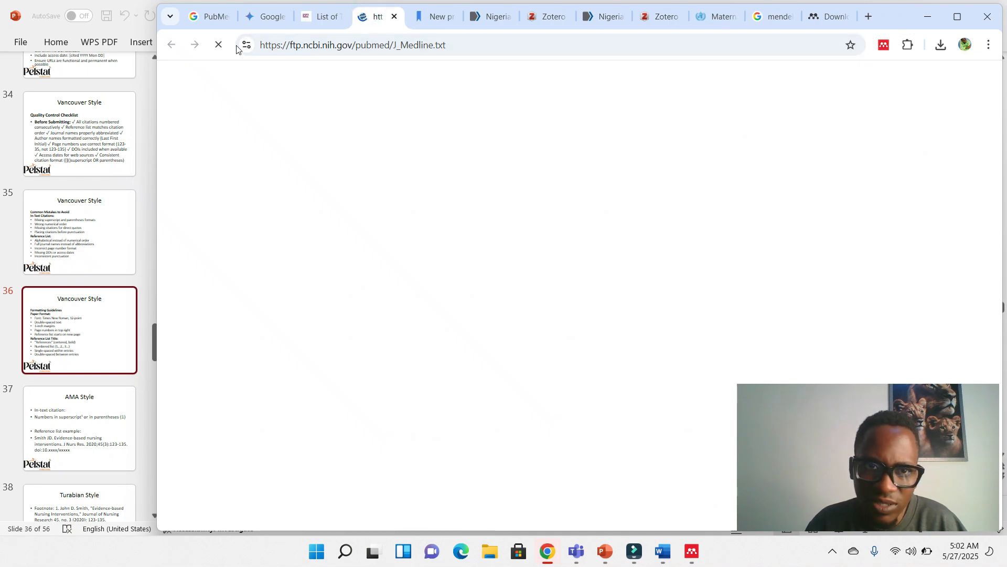
pyautogui.click(321, 18)
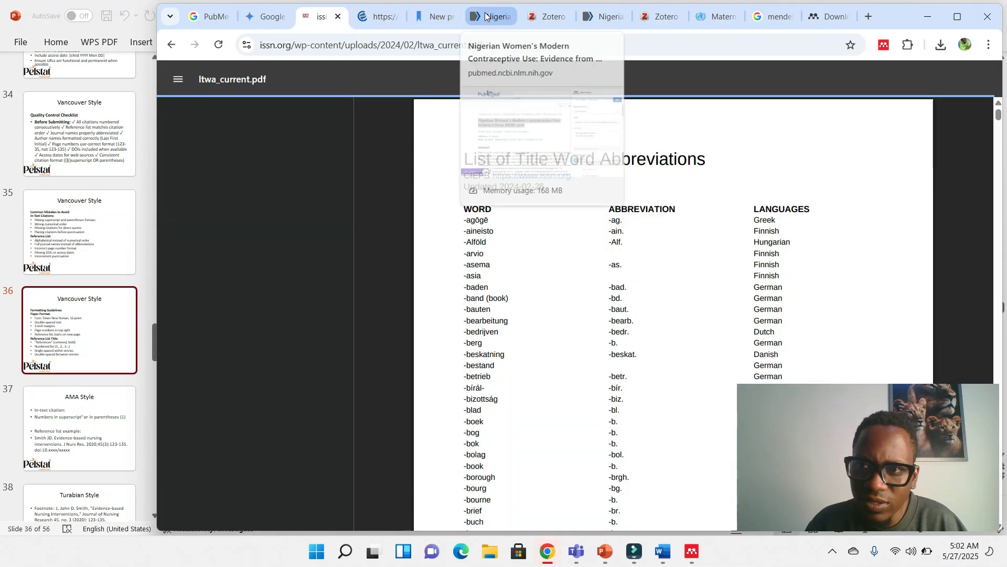
pyautogui.click(488, 17)
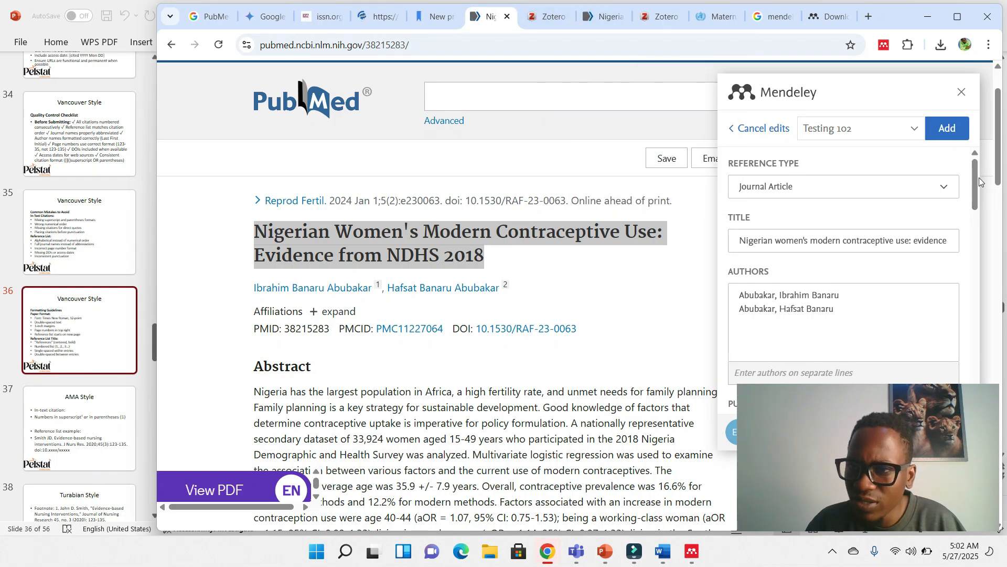
# - Examine the title, authors and publication details of the reference in the Web Importer
pyautogui.moveTo(978, 178)
pyautogui.mouseDown()
pyautogui.moveTo(978, 203)
pyautogui.moveTo(978, 188)
pyautogui.mouseUp()
pyautogui.click(744, 243)
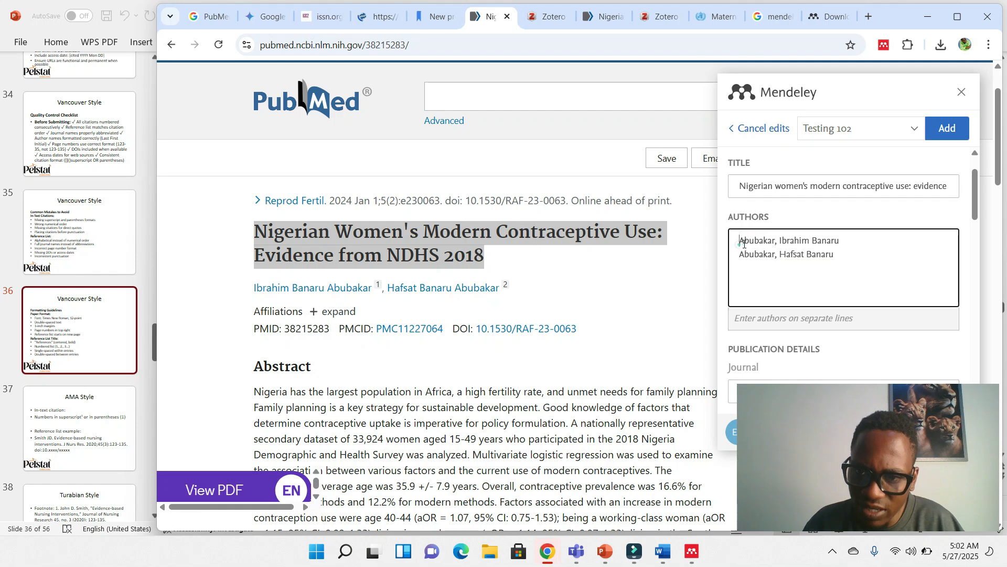
pyautogui.doubleClick(744, 243)
pyautogui.click(771, 240)
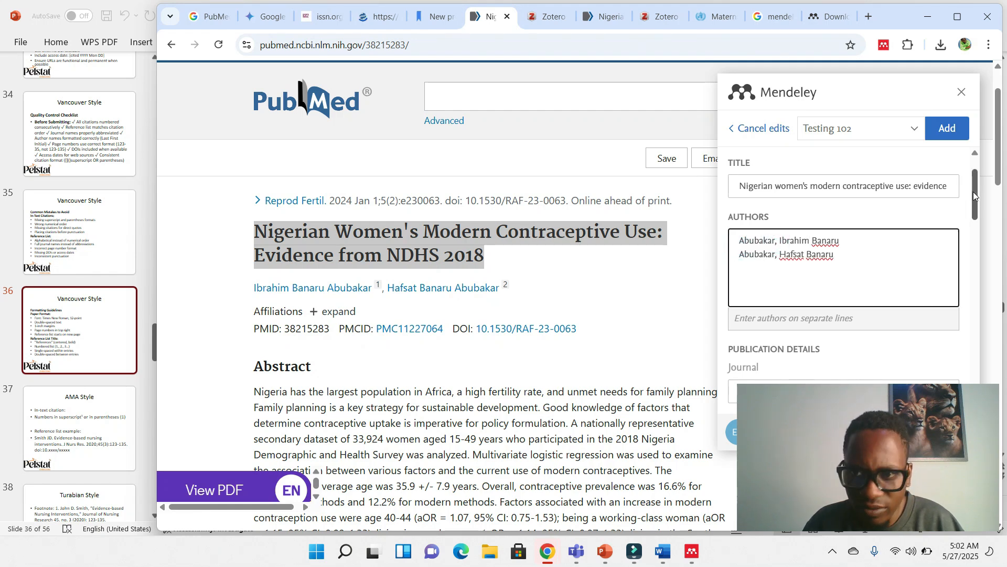
pyautogui.scroll(-3, 974, 191)
pyautogui.scroll(-2, 980, 231)
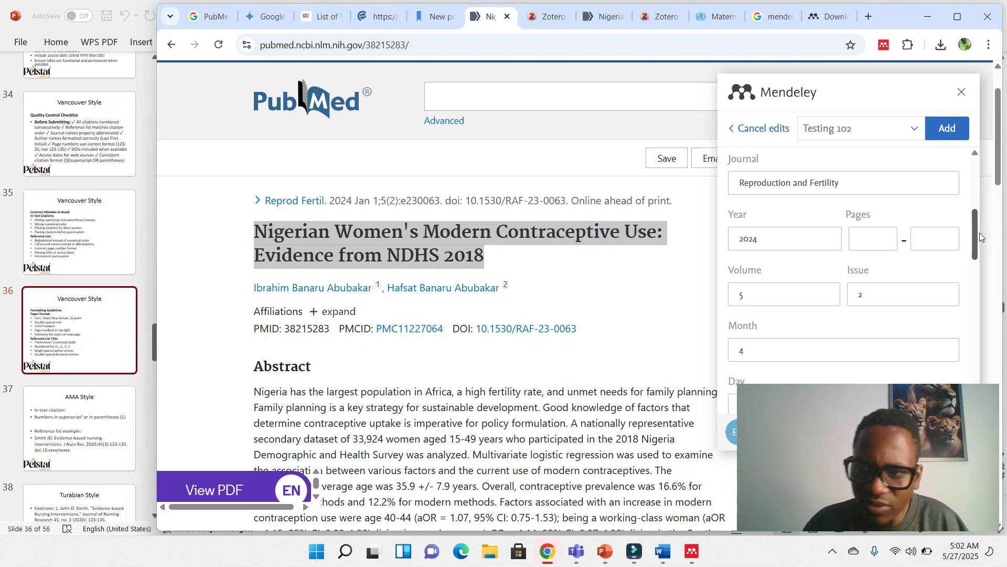
pyautogui.scroll(1, 980, 233)
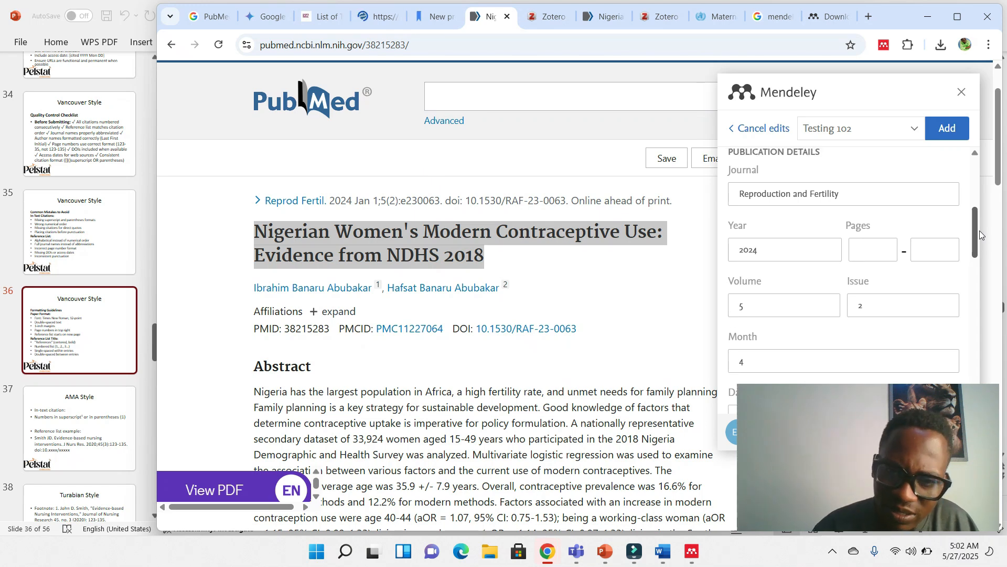
# - Locate the article number in the PubMed citation and enter 230063 as the reference's starting page
pyautogui.click(432, 221)
pyautogui.click(439, 200)
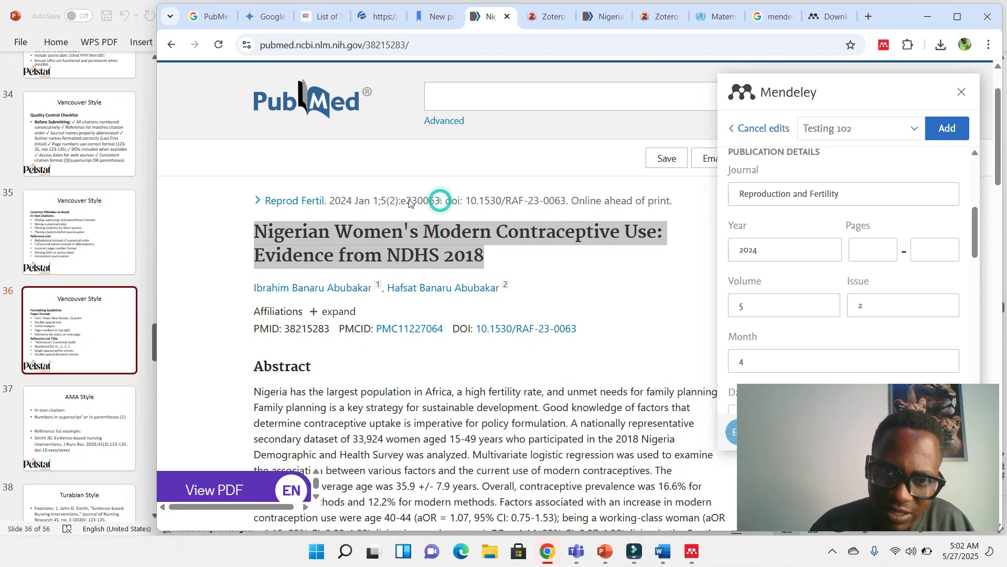
pyautogui.click(402, 148)
pyautogui.click(598, 264)
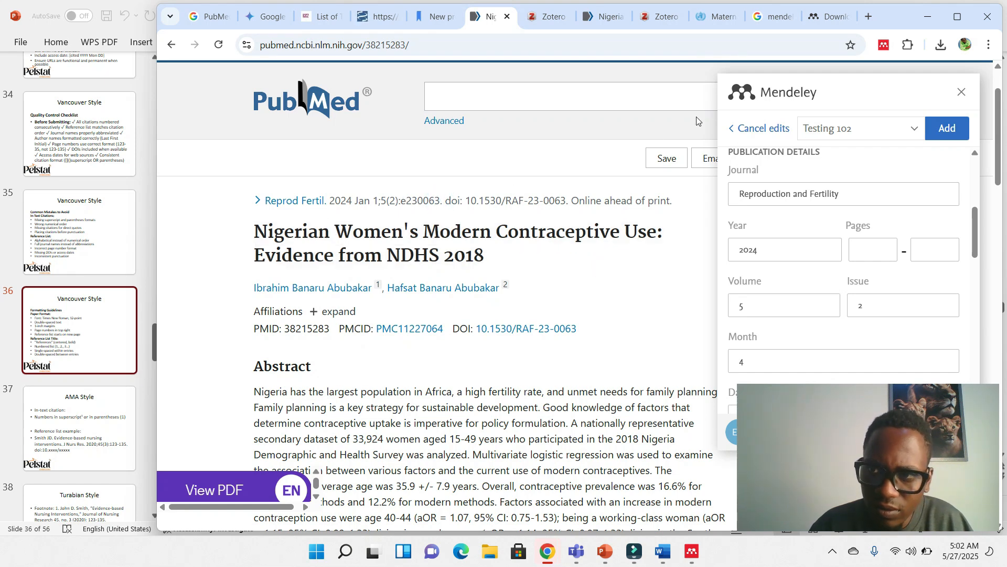
pyautogui.doubleClick(439, 201)
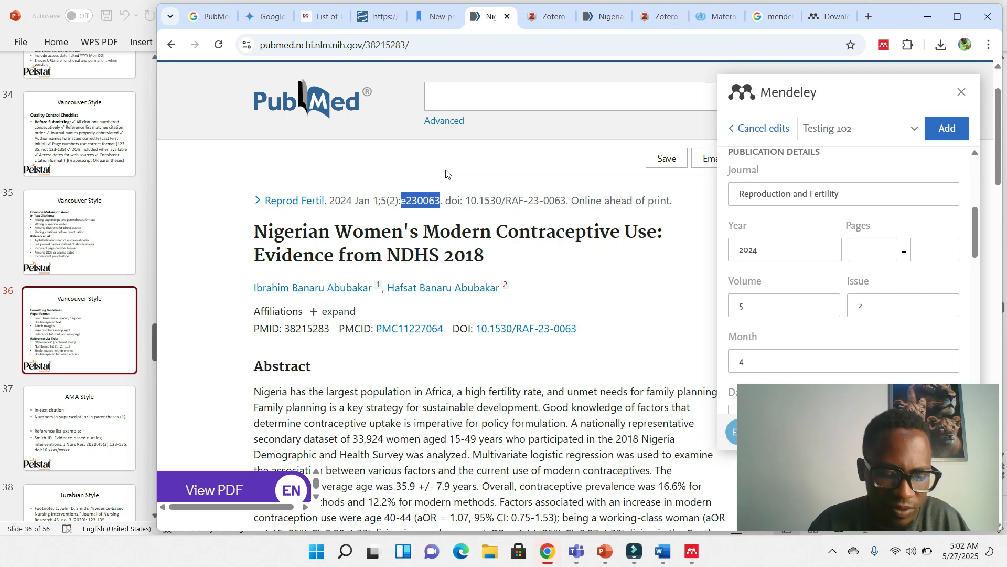
pyautogui.click(867, 246)
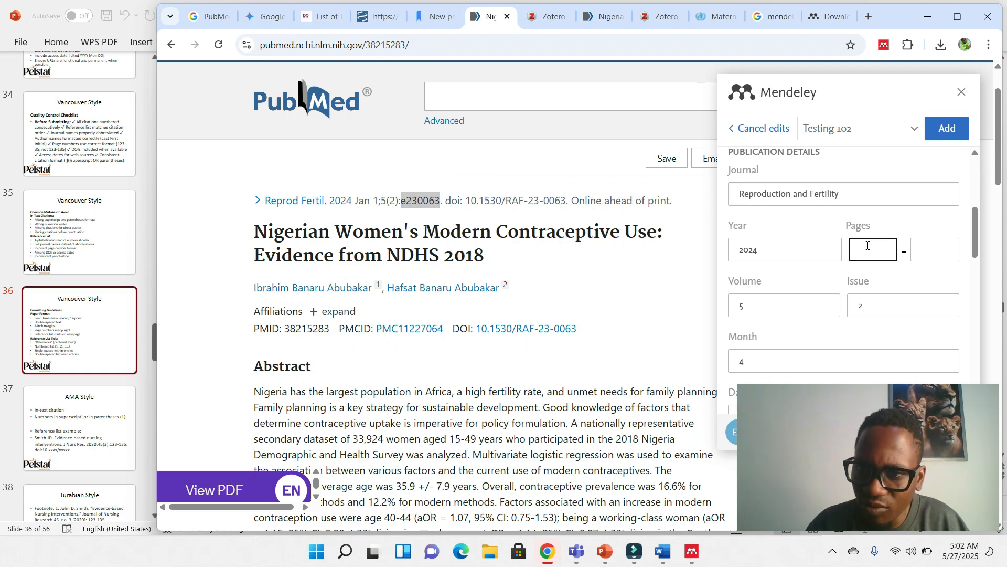
pyautogui.write('230063')
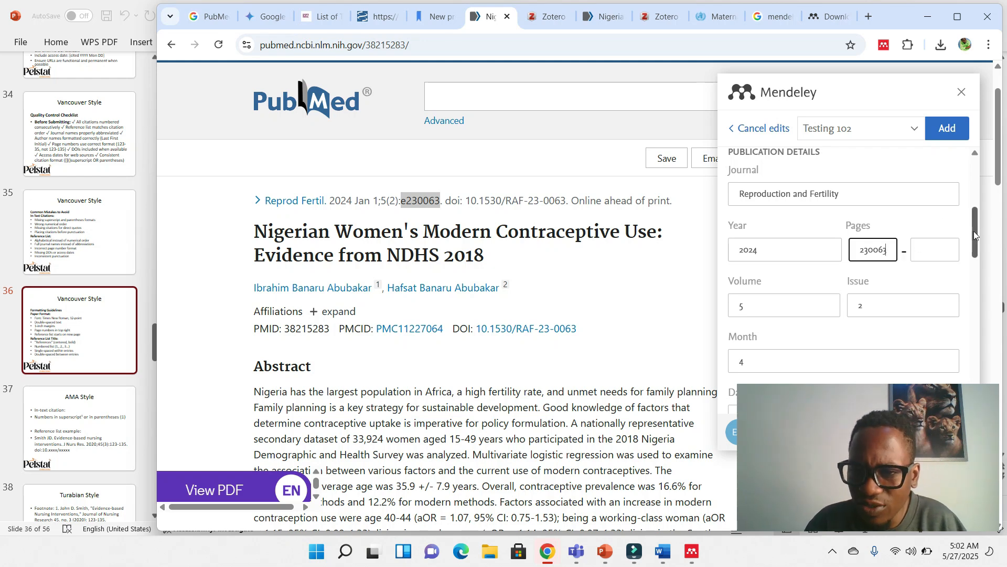
# - Check the remaining reference fields down to the identifiers and add the reference to the Testing 102 collection
pyautogui.moveTo(973, 230); pyautogui.dragTo(1005, 402)
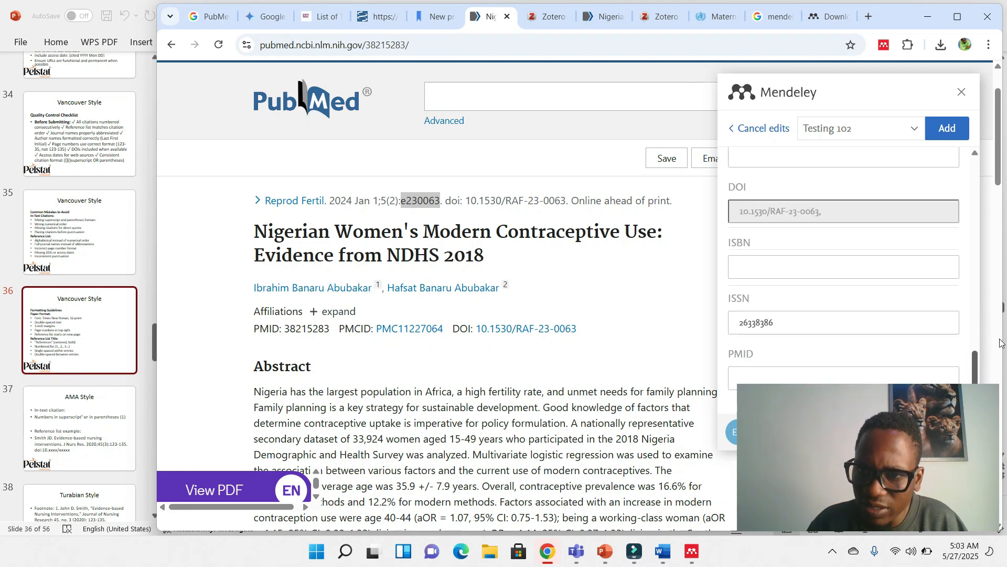
pyautogui.moveTo(1000, 342); pyautogui.dragTo(971, 167)
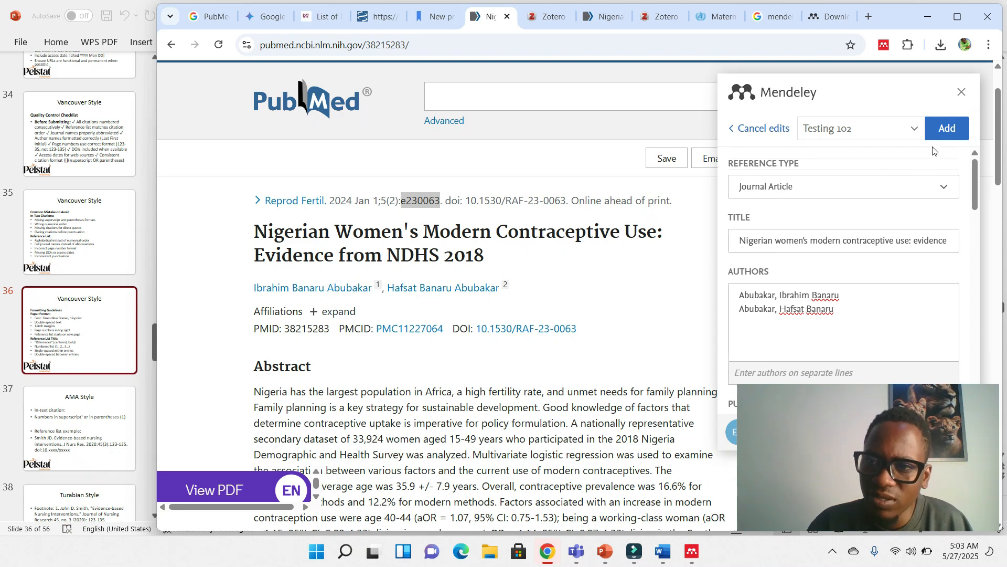
pyautogui.moveTo(973, 171); pyautogui.dragTo(977, 337)
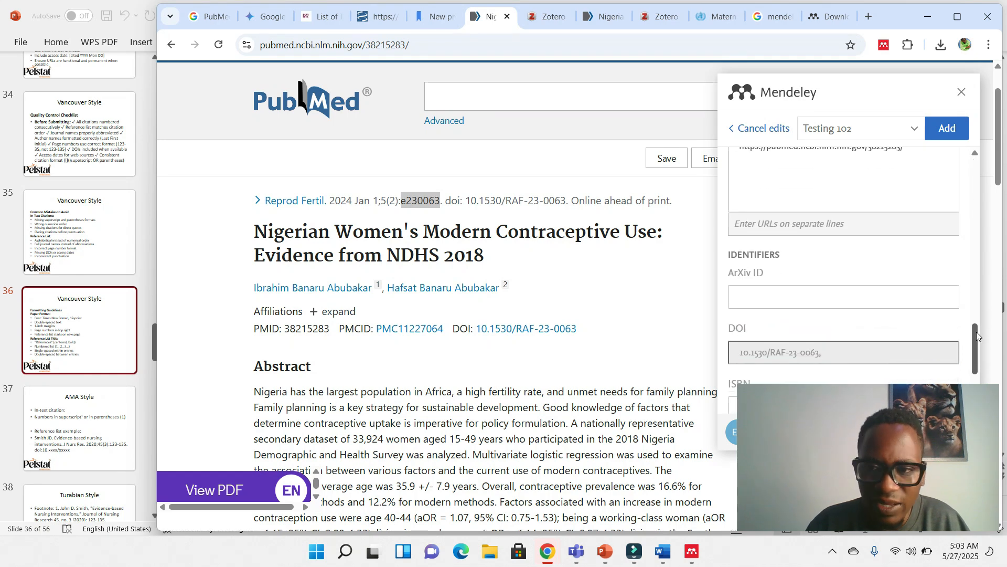
pyautogui.click(945, 135)
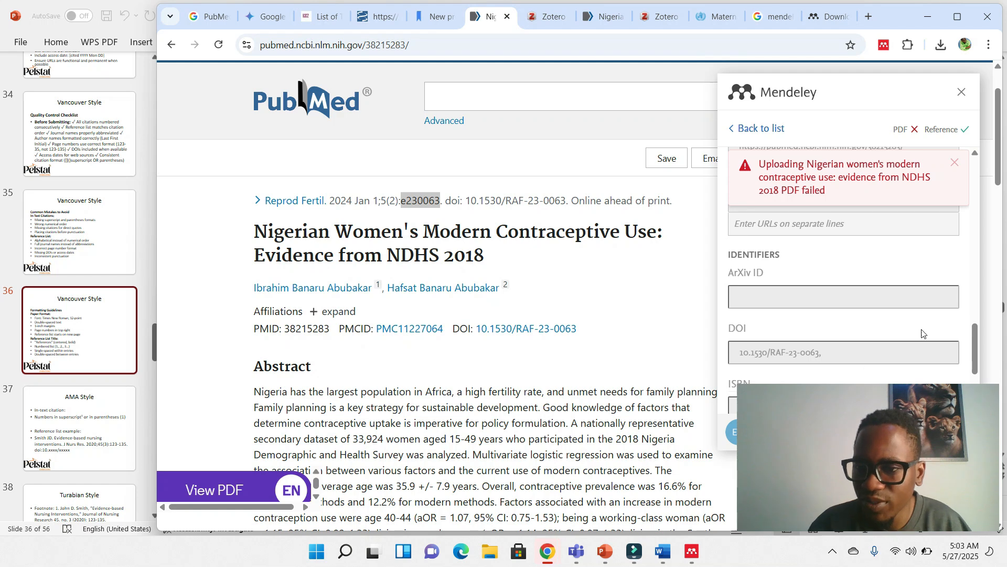
pyautogui.moveTo(977, 339); pyautogui.dragTo(985, 395)
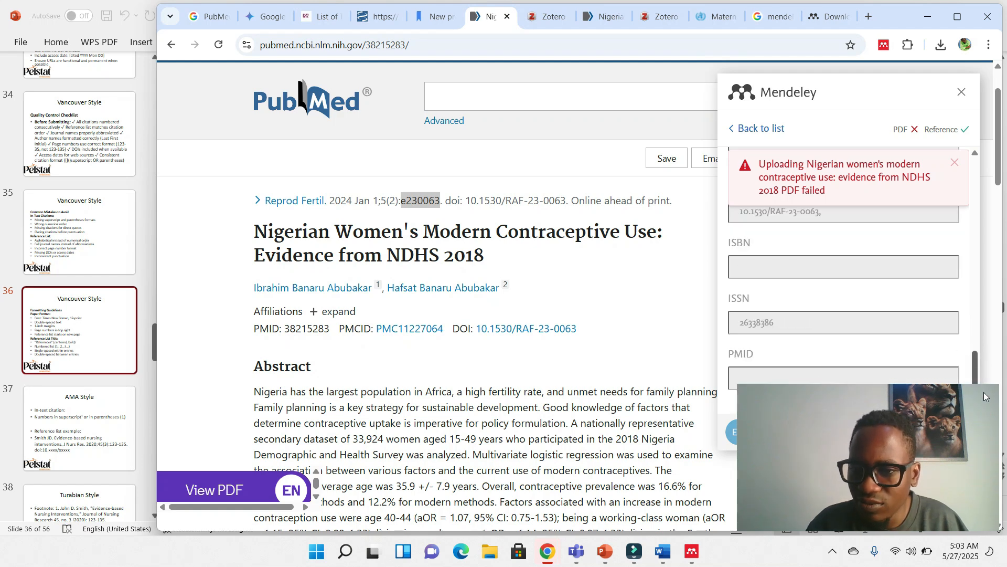
pyautogui.scroll(2, 861, 402)
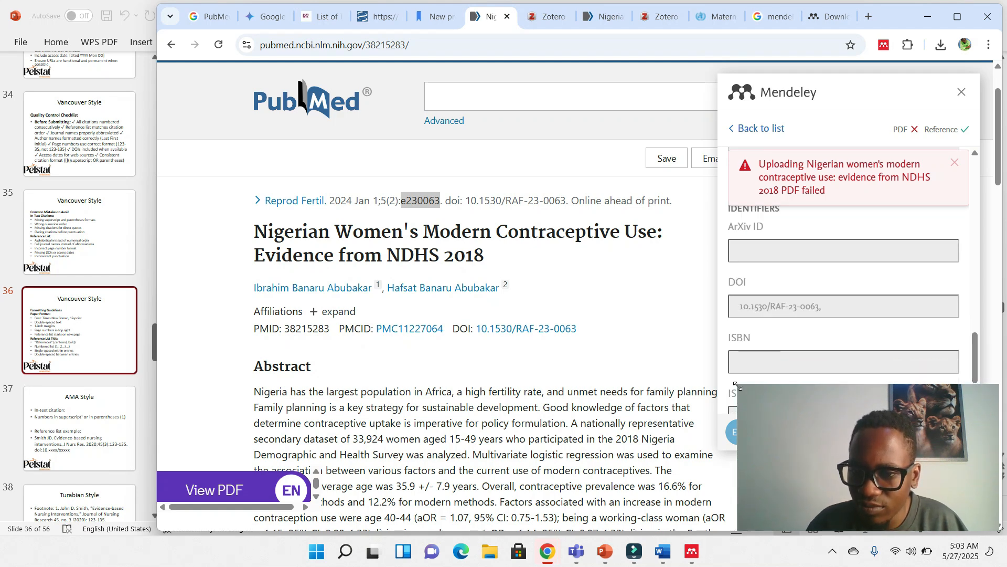
pyautogui.moveTo(738, 384); pyautogui.dragTo(804, 421)
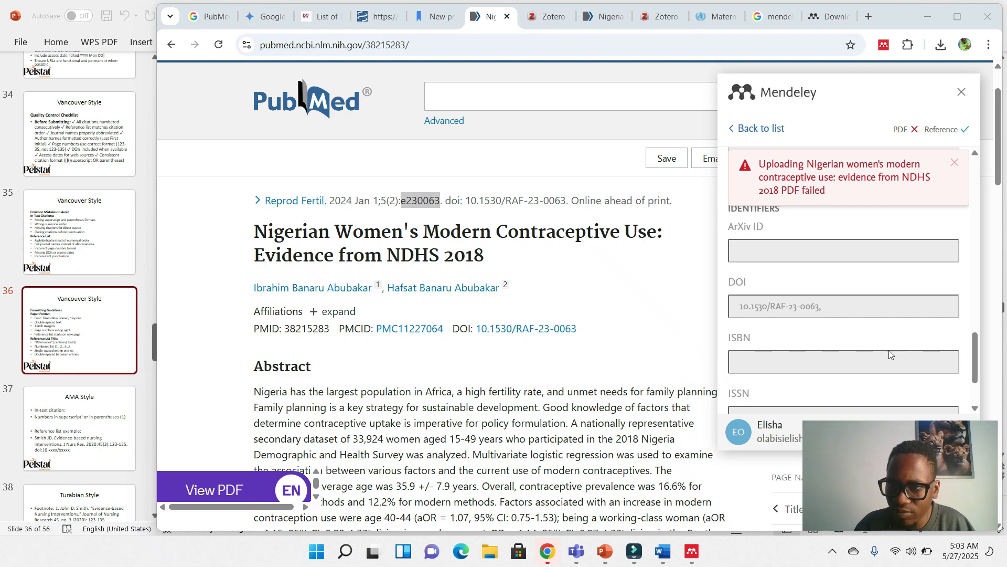
pyautogui.click(961, 129)
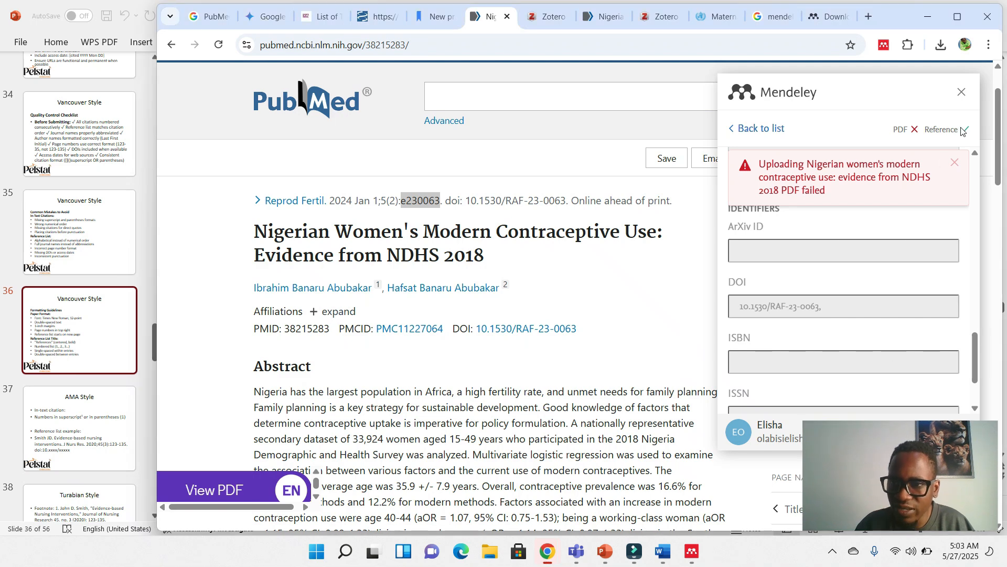
pyautogui.click(523, 177)
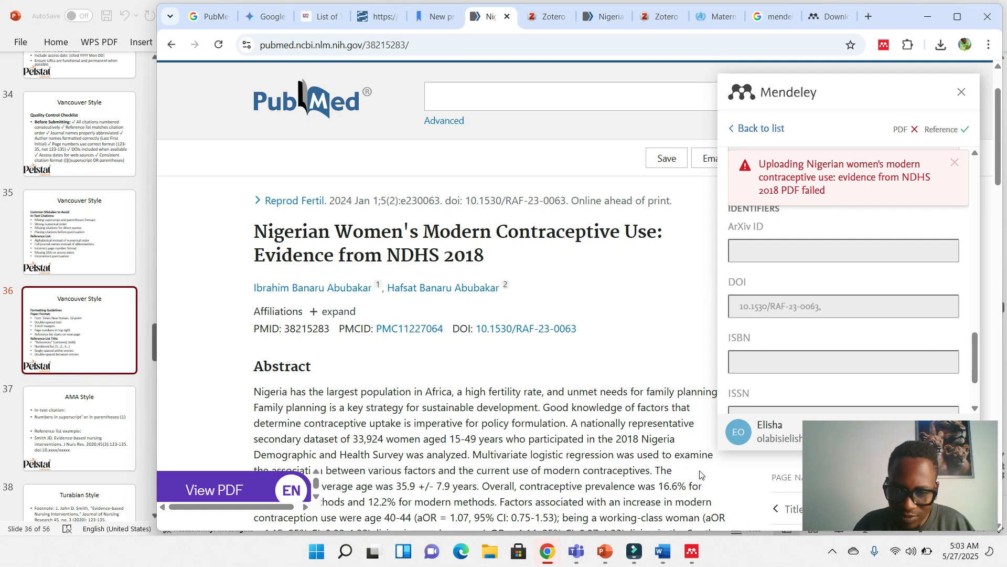
# - Switch to the References testing document in Word and delete the World Health Organization, 2025 citation below the first bibliography entry
pyautogui.click(662, 547)
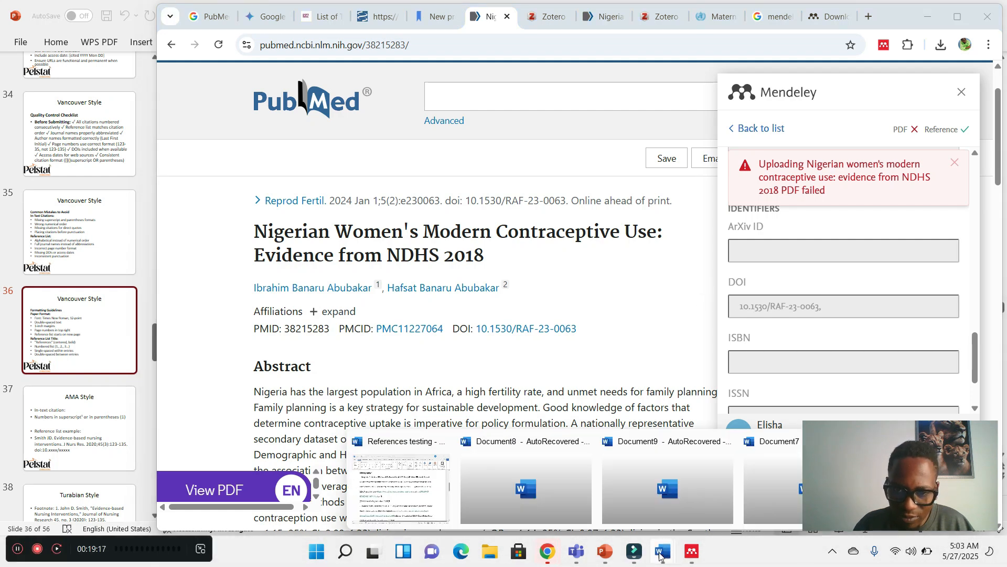
pyautogui.click(432, 483)
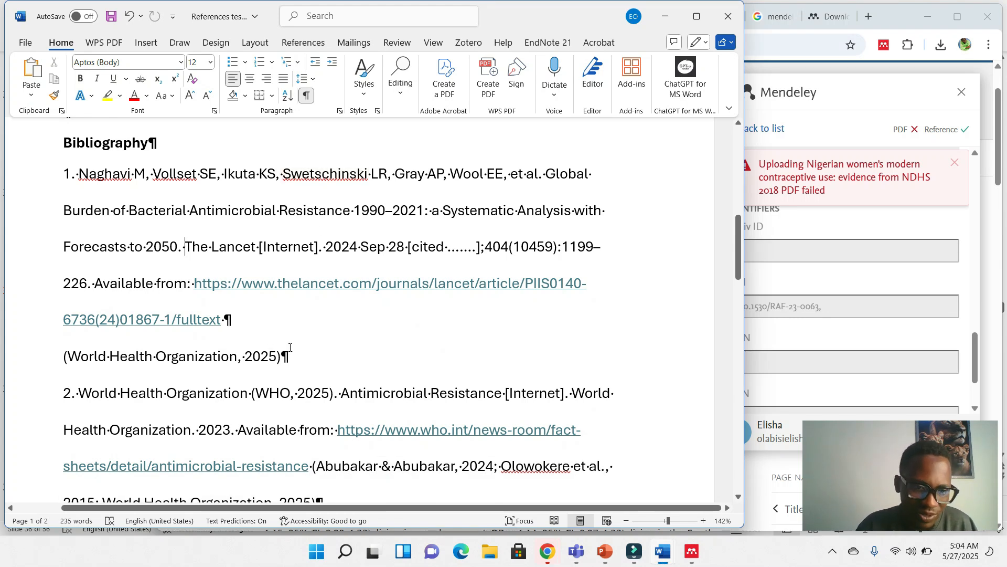
pyautogui.moveTo(292, 357); pyautogui.dragTo(62, 364)
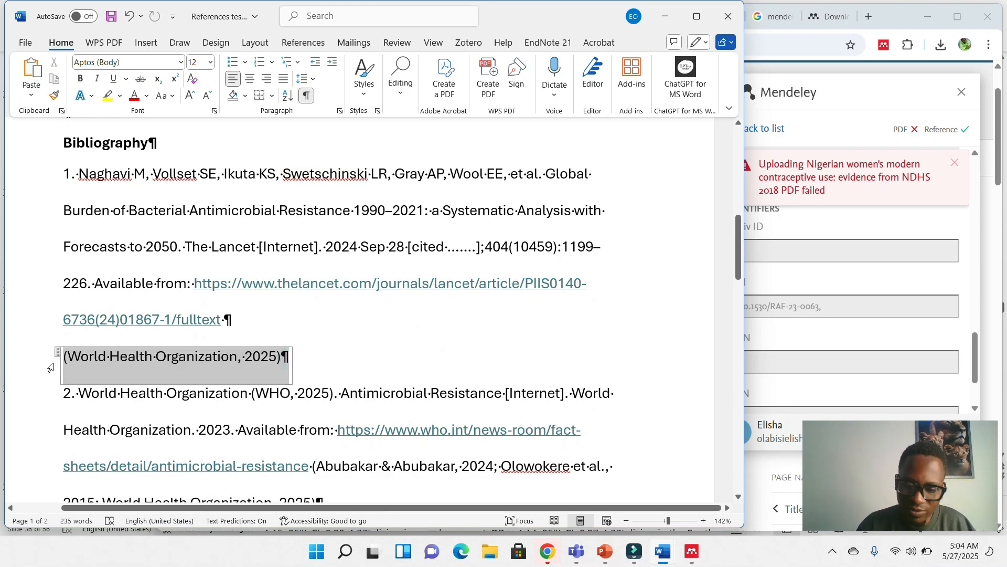
pyautogui.press('BackSpace')
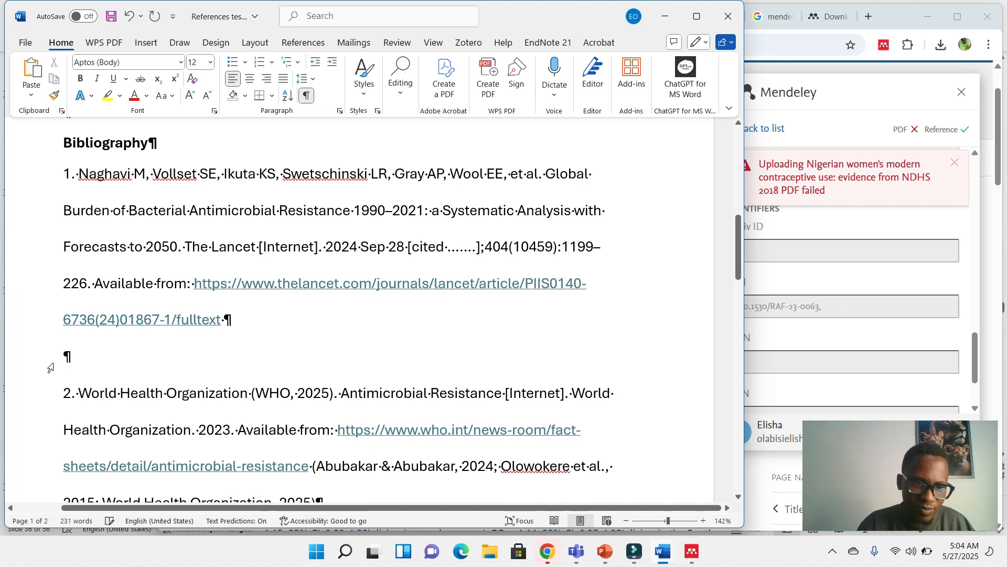
# - Hide the formatting marks in the document and open Mendeley Cite with the list of all references
pyautogui.click(268, 318)
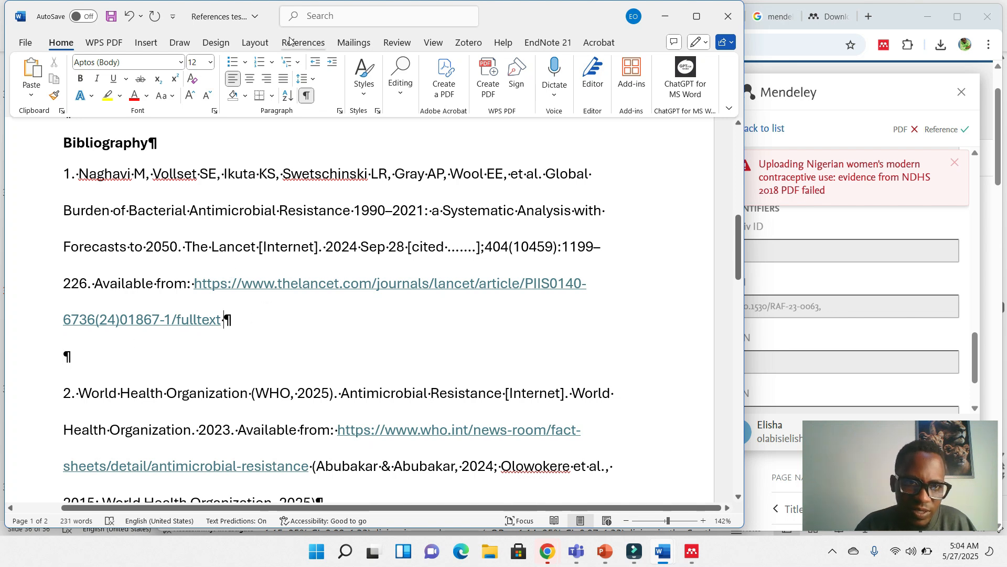
pyautogui.click(307, 95)
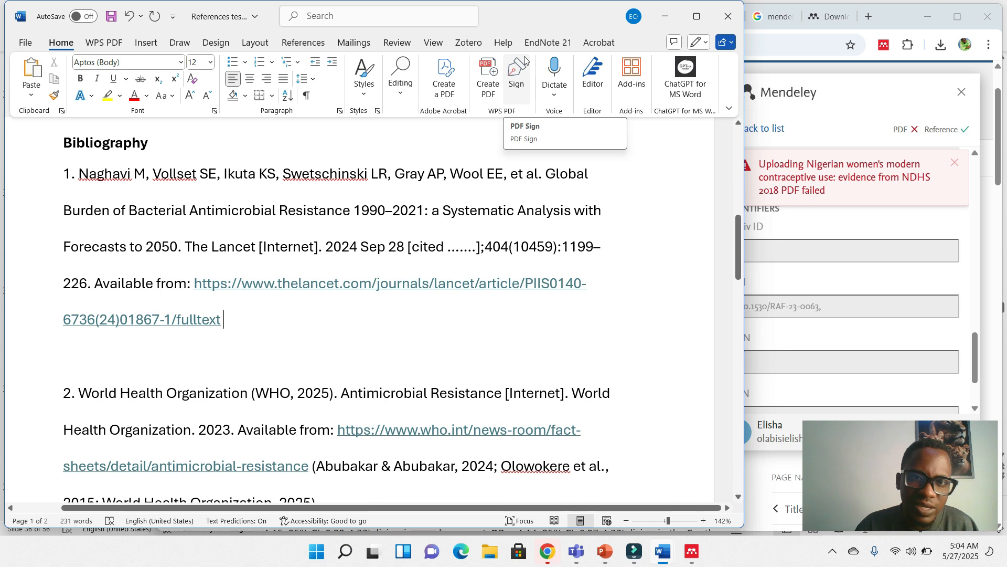
pyautogui.click(299, 46)
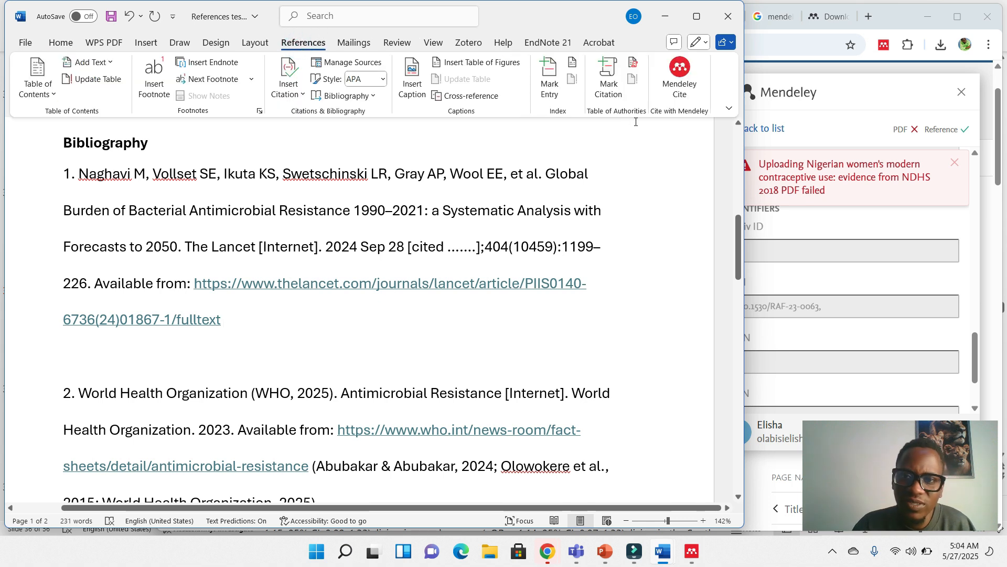
pyautogui.click(688, 71)
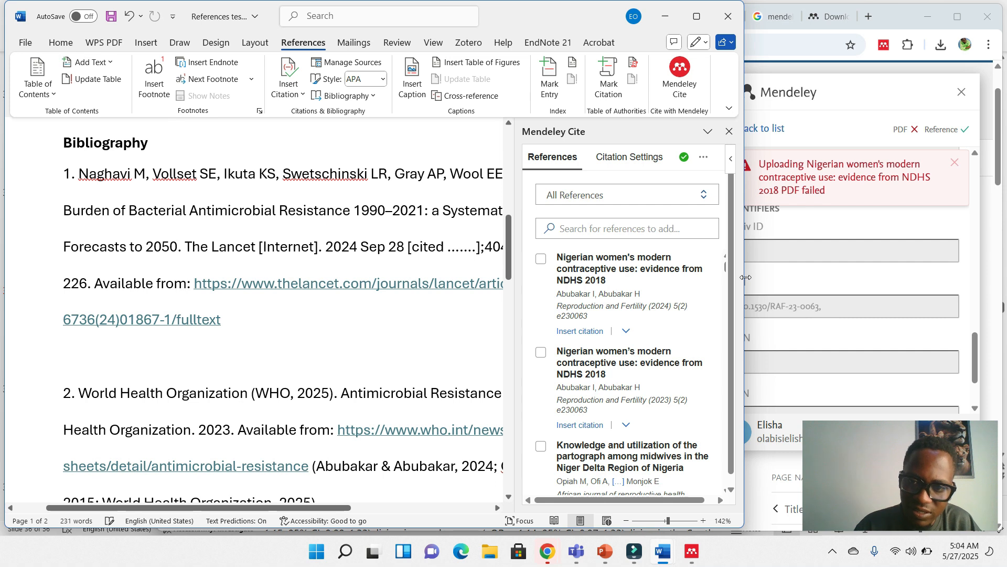
# - Insert a citation of the 2024 "Nigerian women's modern contraceptive use" article after the page range 1199–226 in the first bibliography entry
pyautogui.click(541, 259)
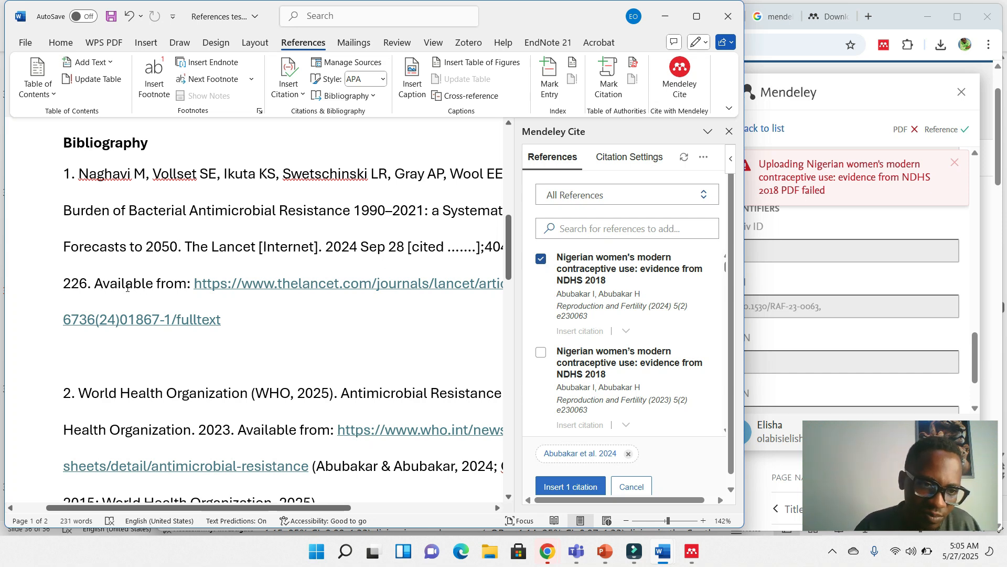
pyautogui.click(94, 284)
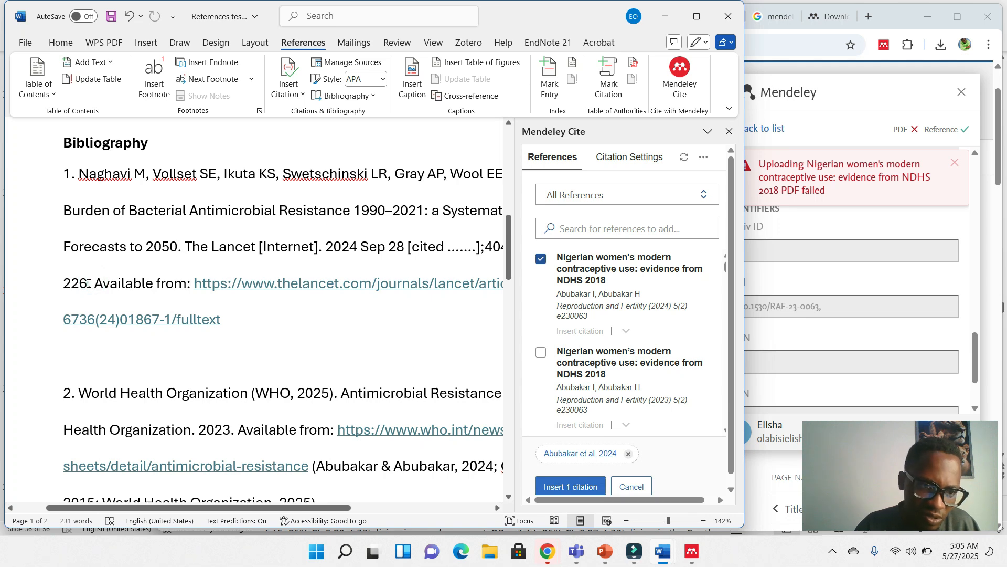
pyautogui.click(88, 284)
pyautogui.press('BackSpace')
pyautogui.press('BackSpace')
pyautogui.press('BackSpace')
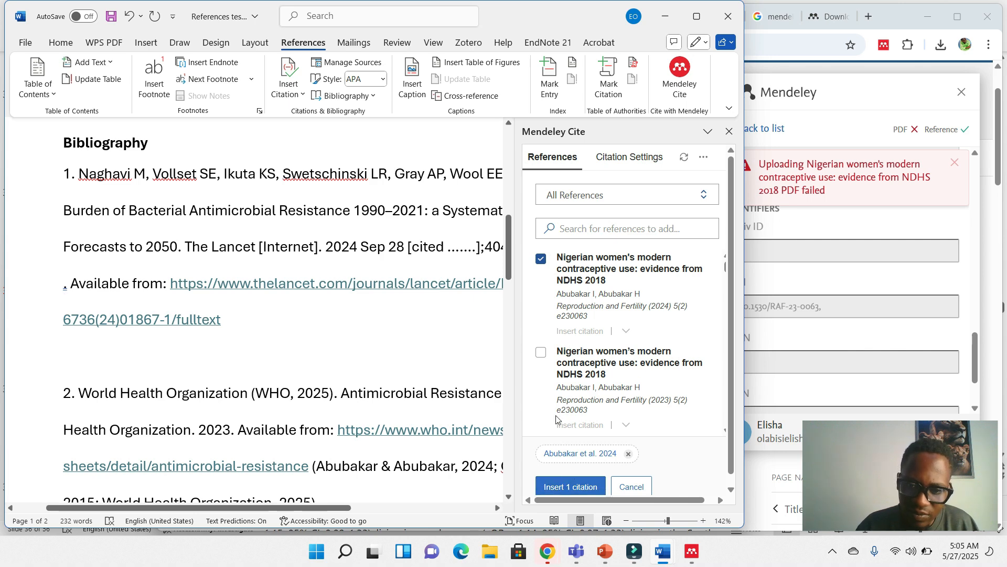
pyautogui.click(564, 488)
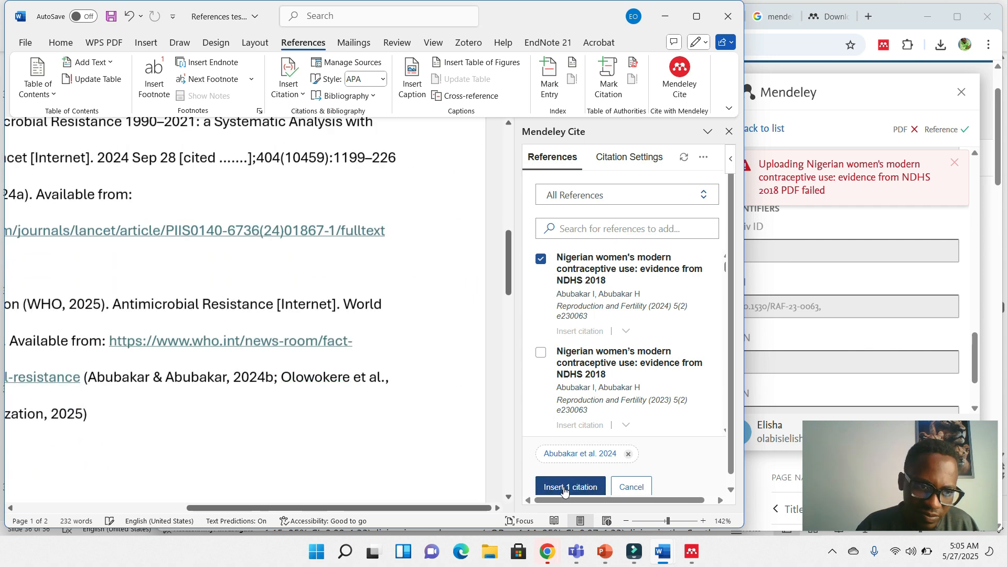
pyautogui.moveTo(316, 507); pyautogui.dragTo(154, 489)
pyautogui.click(280, 189)
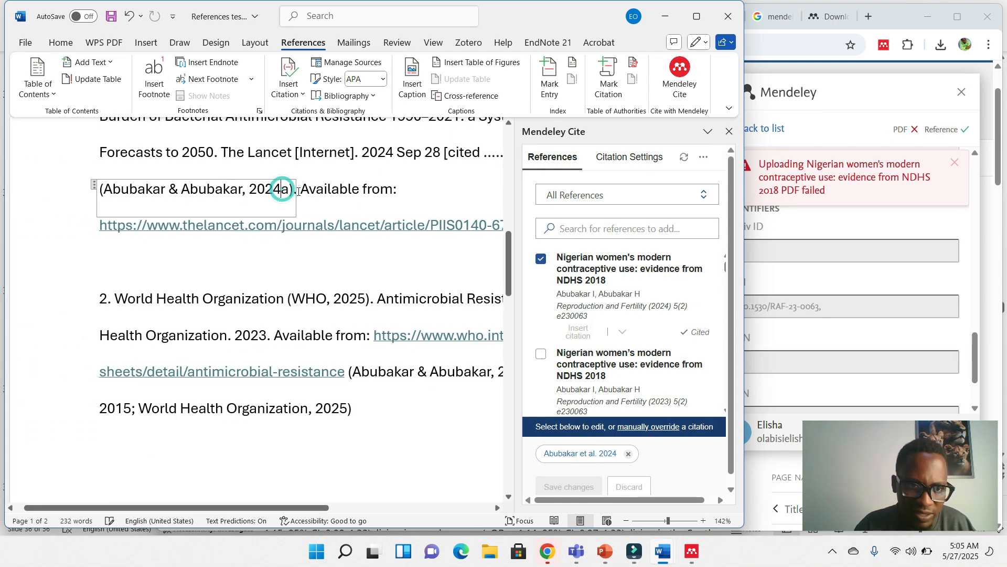
pyautogui.click(332, 188)
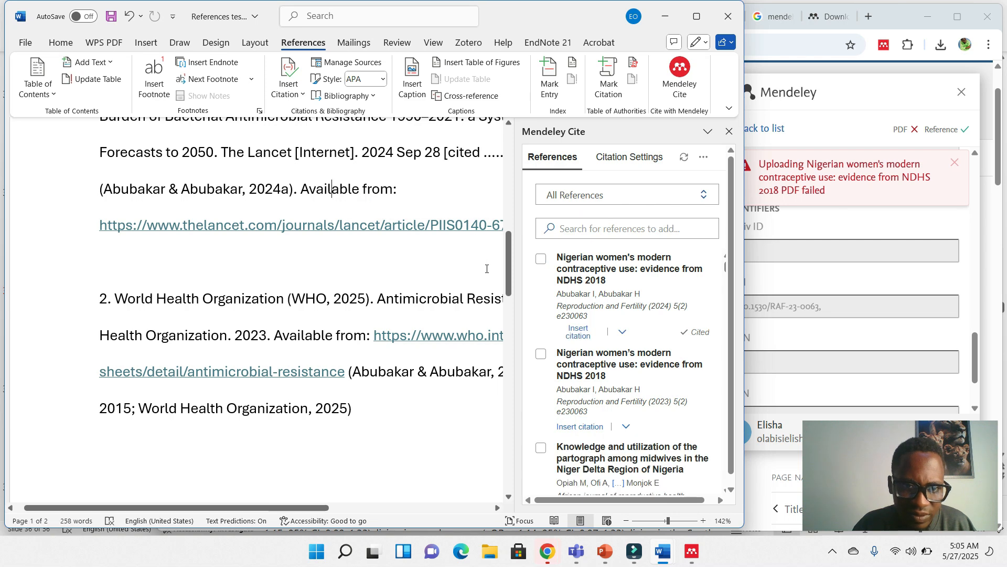
# - Add the 2023 version of the Nigerian women's contraceptive use article to the citation in the first entry and save the change
pyautogui.moveTo(507, 251)
pyautogui.mouseDown()
pyautogui.moveTo(506, 243)
pyautogui.moveTo(506, 250)
pyautogui.mouseUp()
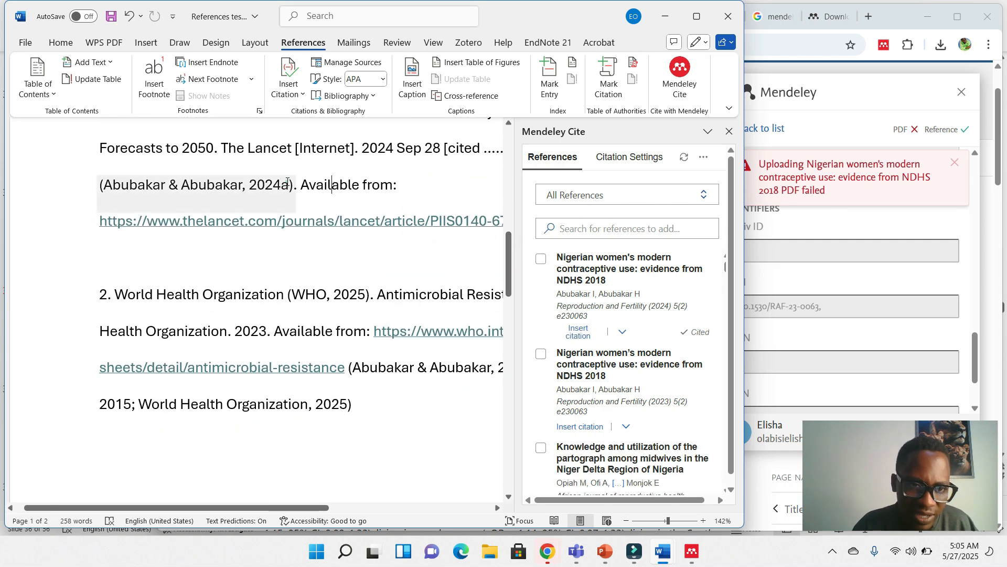
pyautogui.click(284, 181)
pyautogui.click(282, 181)
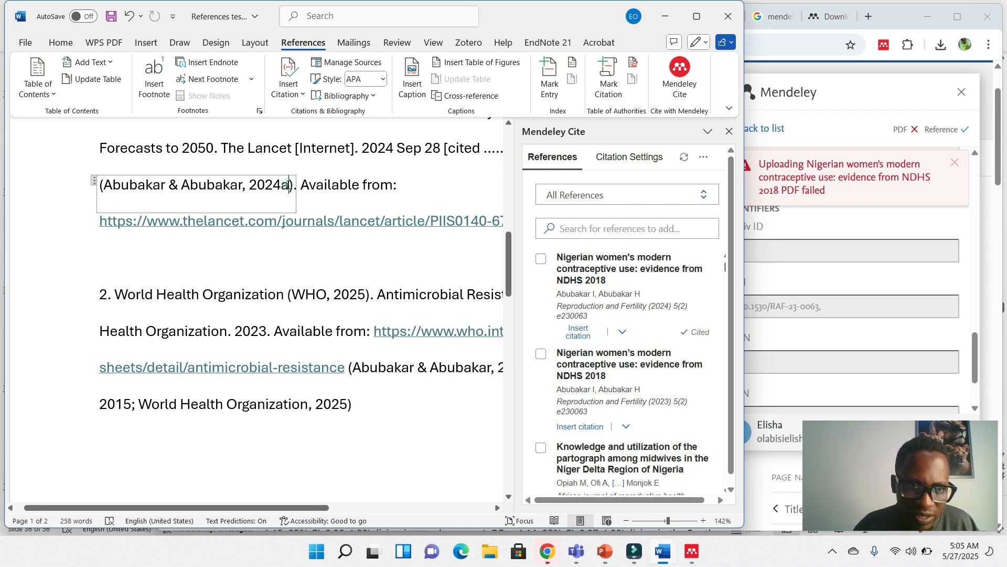
pyautogui.click(289, 185)
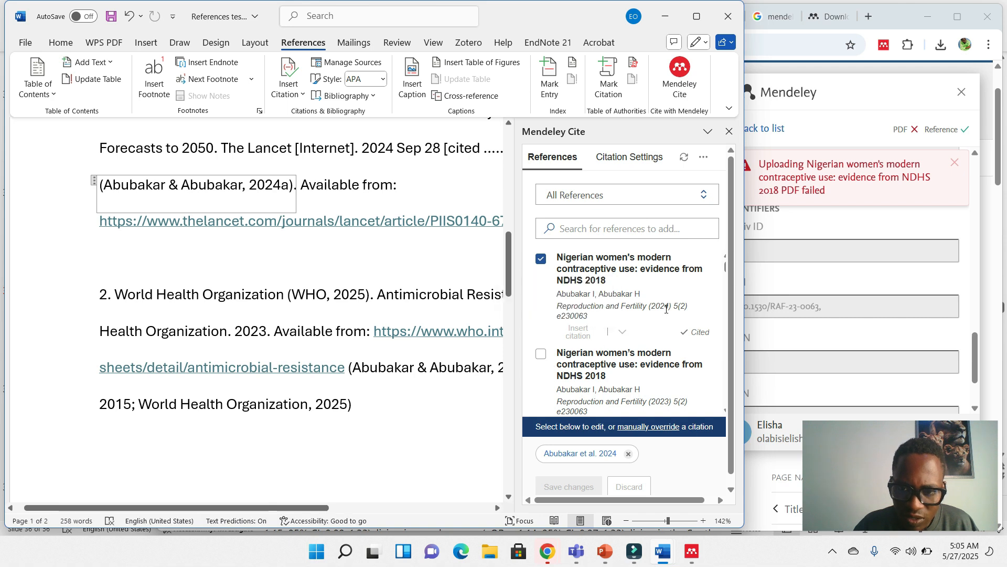
pyautogui.scroll(-1, 729, 305)
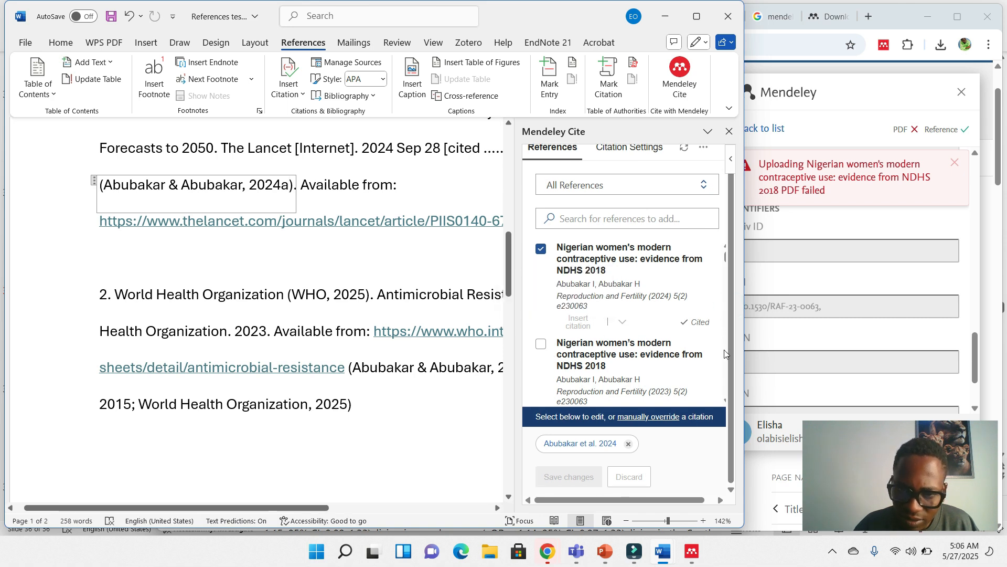
pyautogui.click(584, 217)
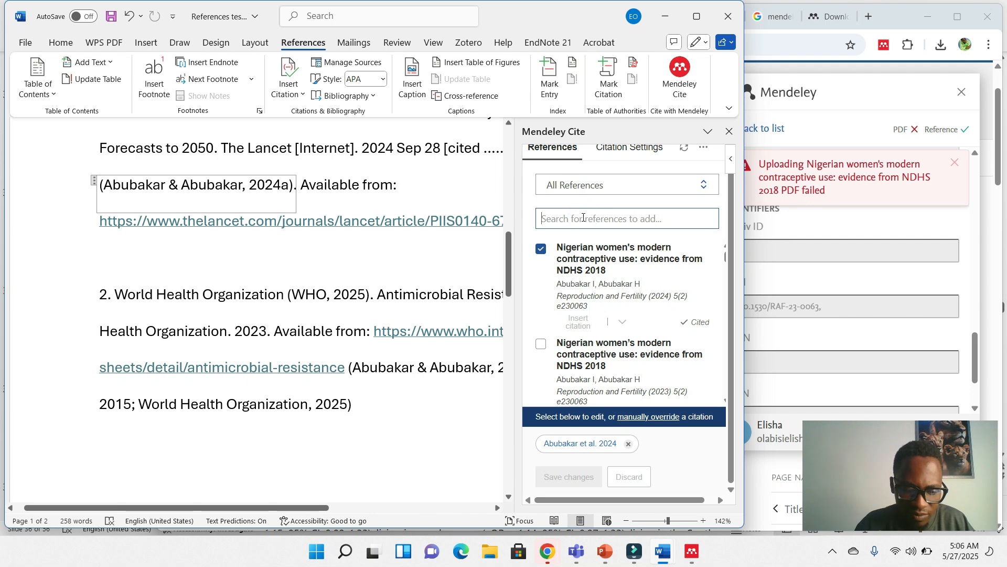
pyautogui.write('ad')
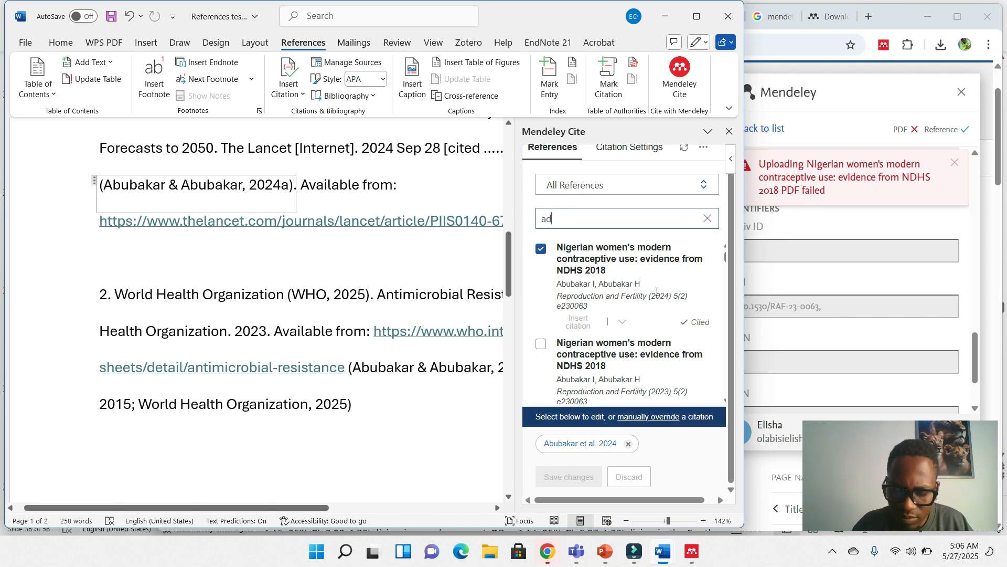
pyautogui.click(730, 266)
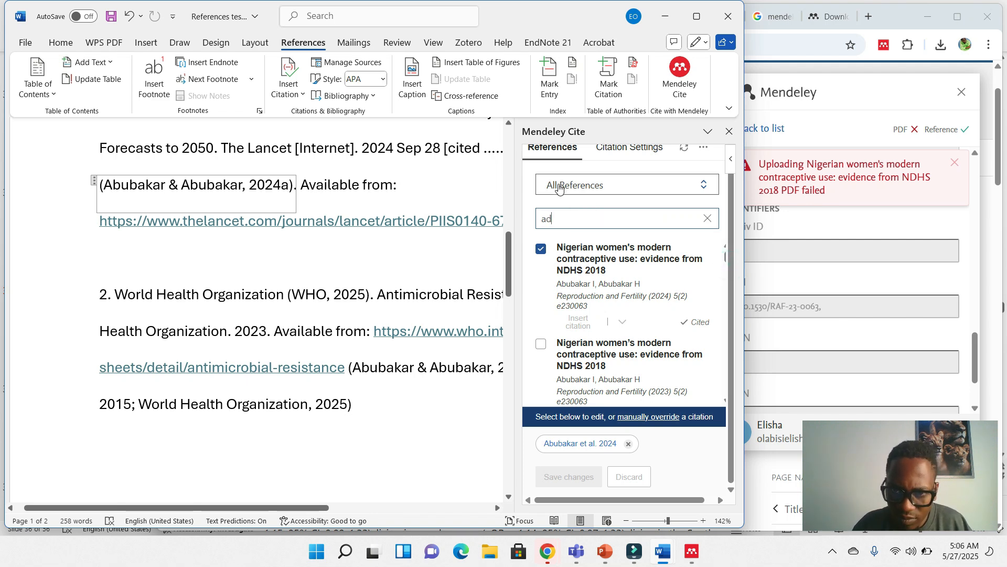
pyautogui.click(561, 216)
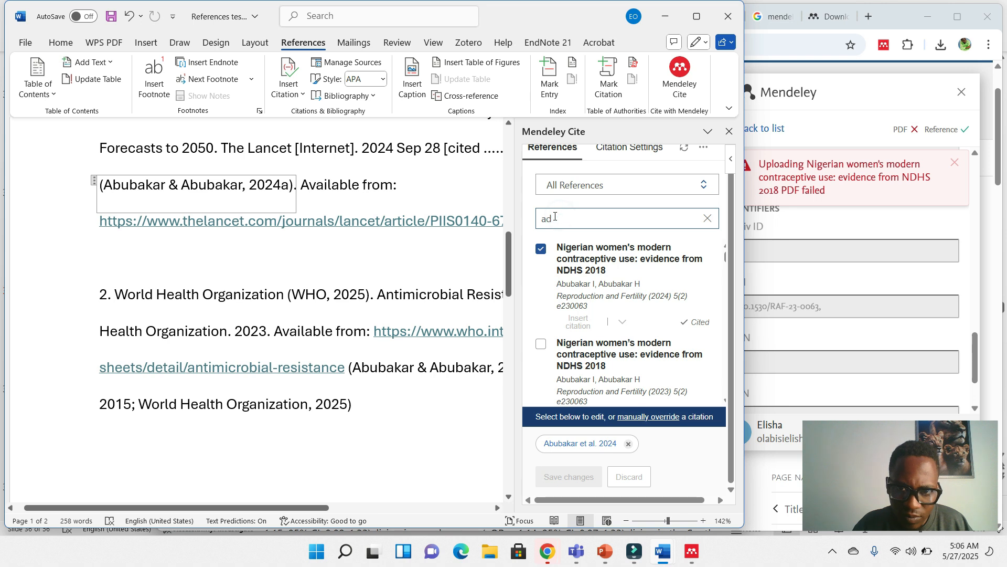
pyautogui.click(541, 344)
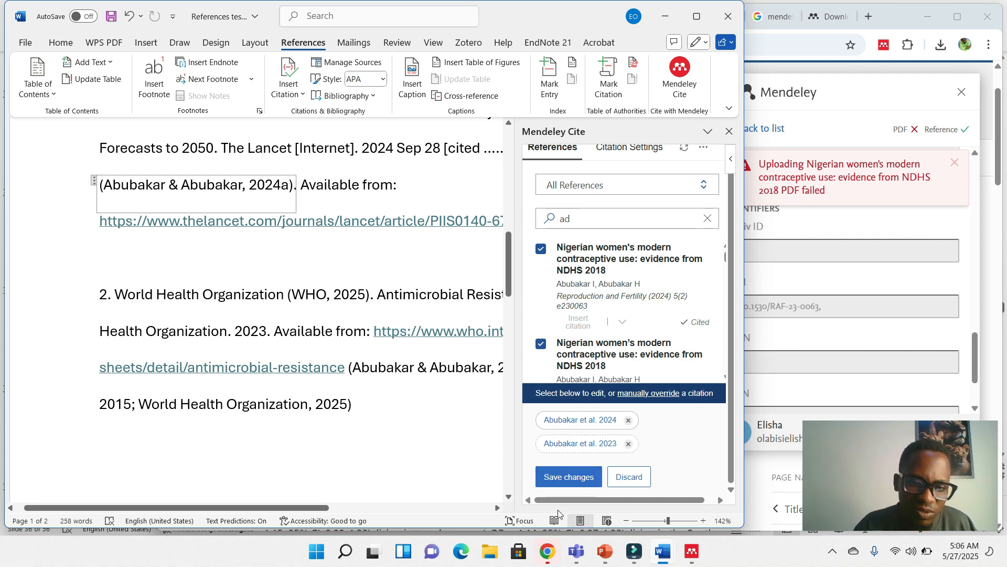
pyautogui.click(562, 475)
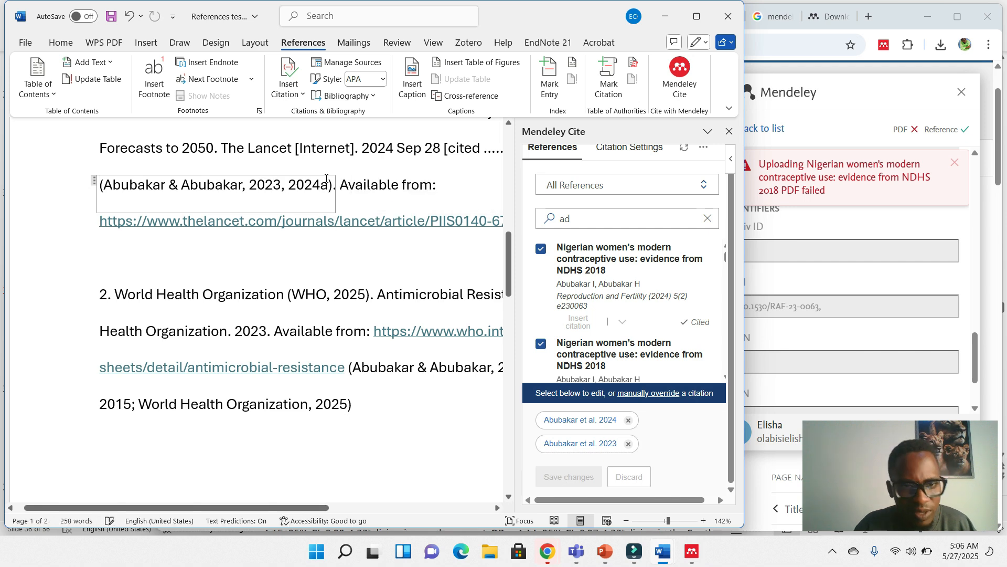
# - Examine the combined two-source citation in the first bibliography entry
pyautogui.click(268, 185)
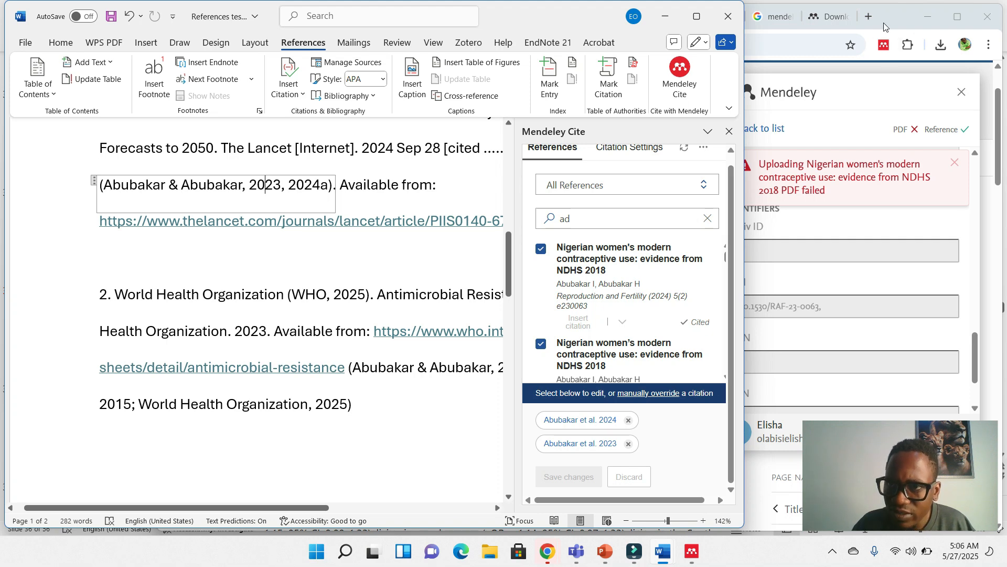
pyautogui.click(760, 36)
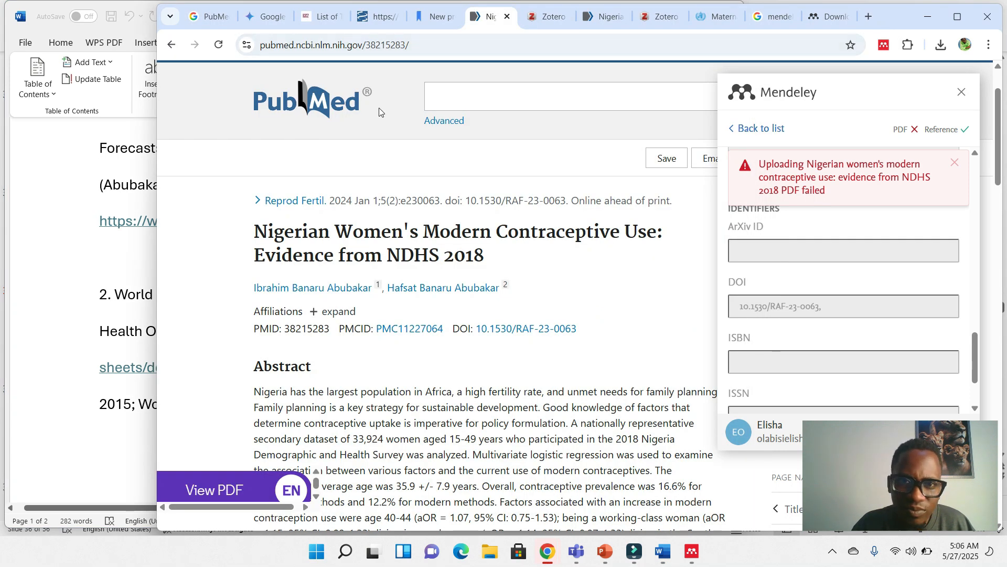
pyautogui.click(111, 184)
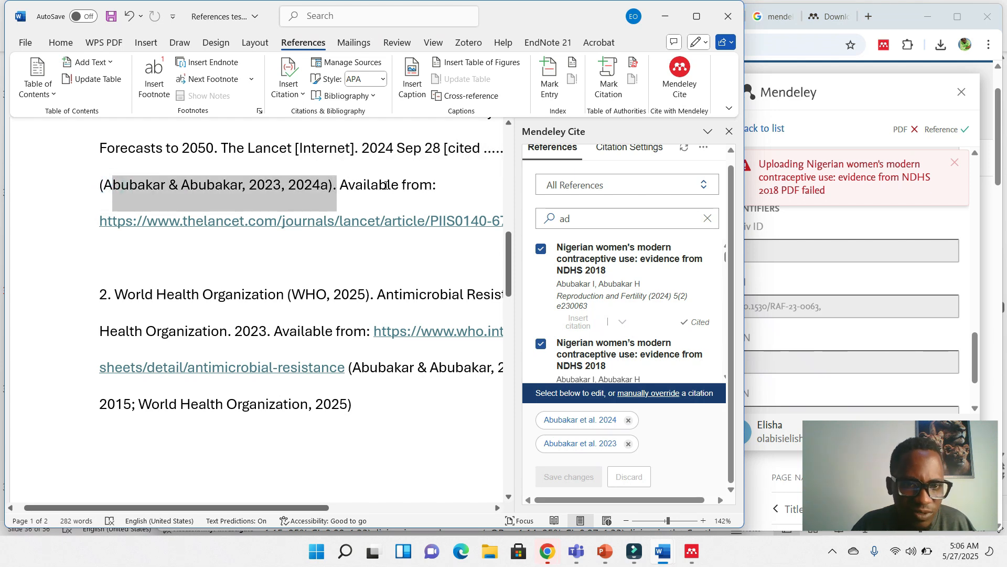
pyautogui.click(411, 187)
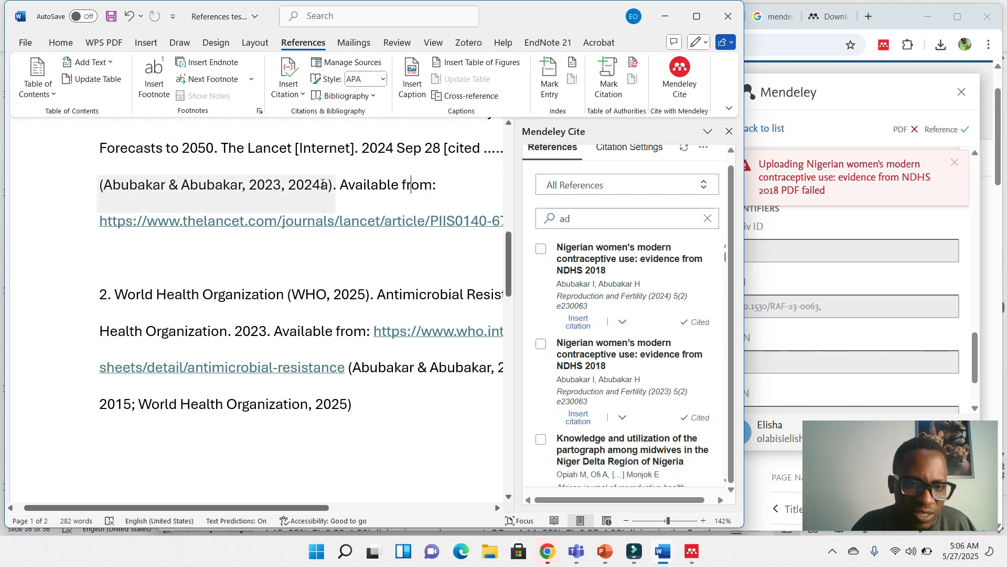
pyautogui.moveTo(321, 184); pyautogui.dragTo(103, 185)
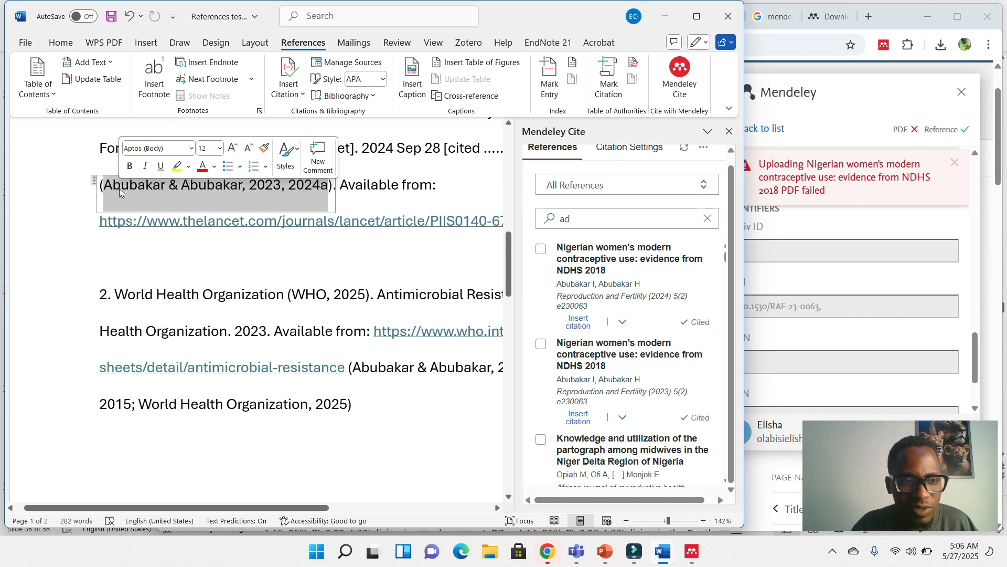
pyautogui.click(103, 183)
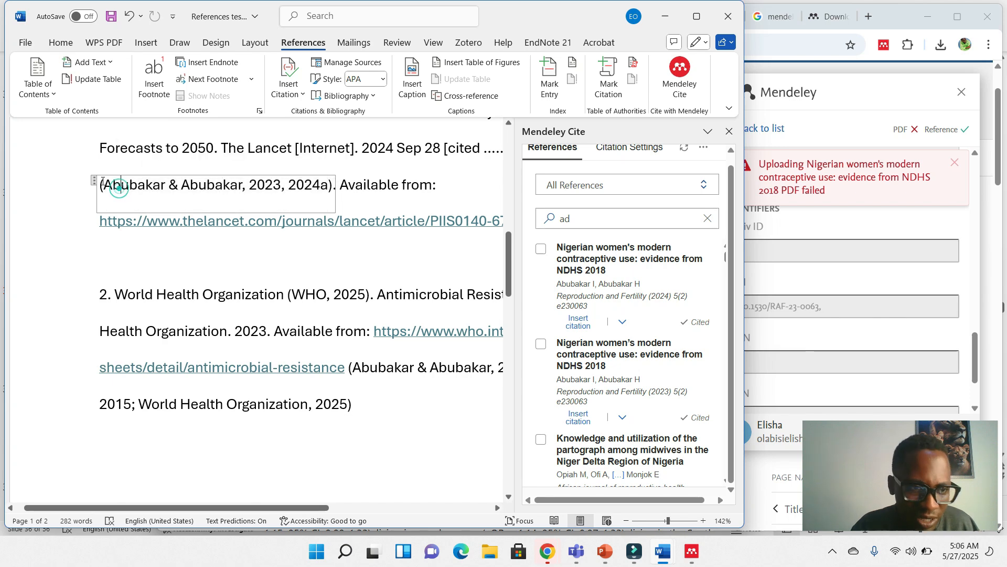
pyautogui.click(440, 185)
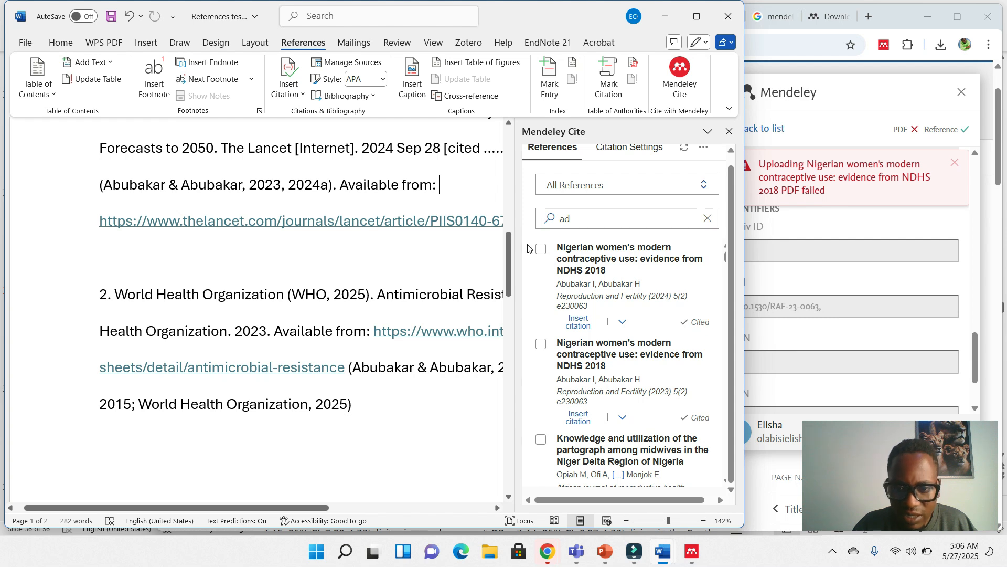
# - Insert a combined citation of the 2012 partograph article and the 2023 Nigerian women's contraceptive use article after "2023" in the second bibliography entry
pyautogui.click(433, 185)
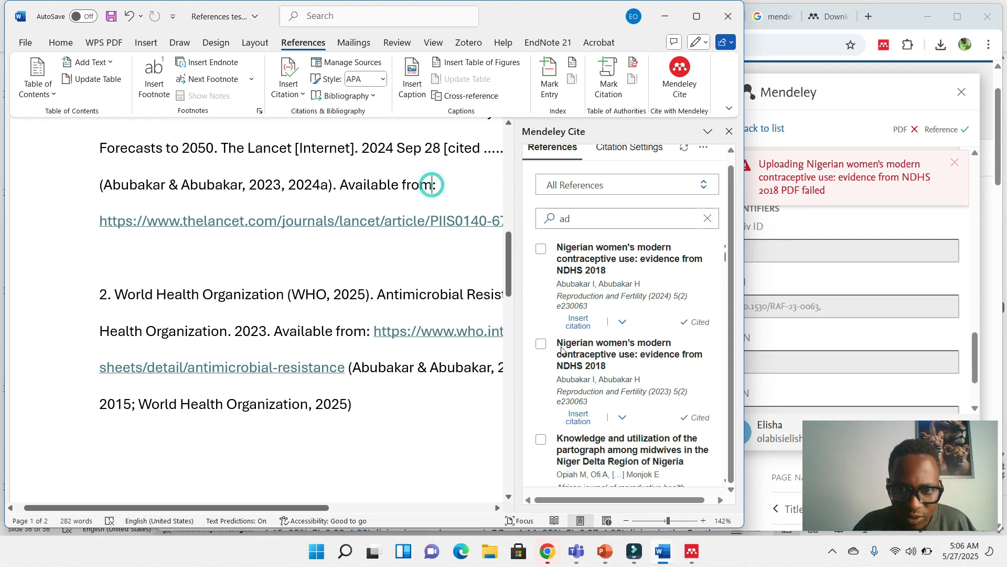
pyautogui.click(542, 441)
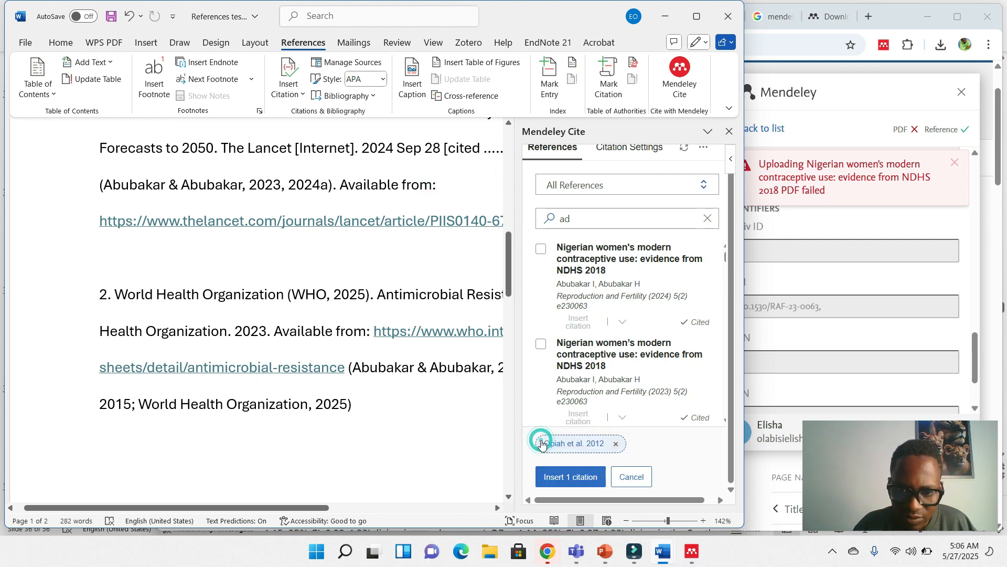
pyautogui.click(550, 349)
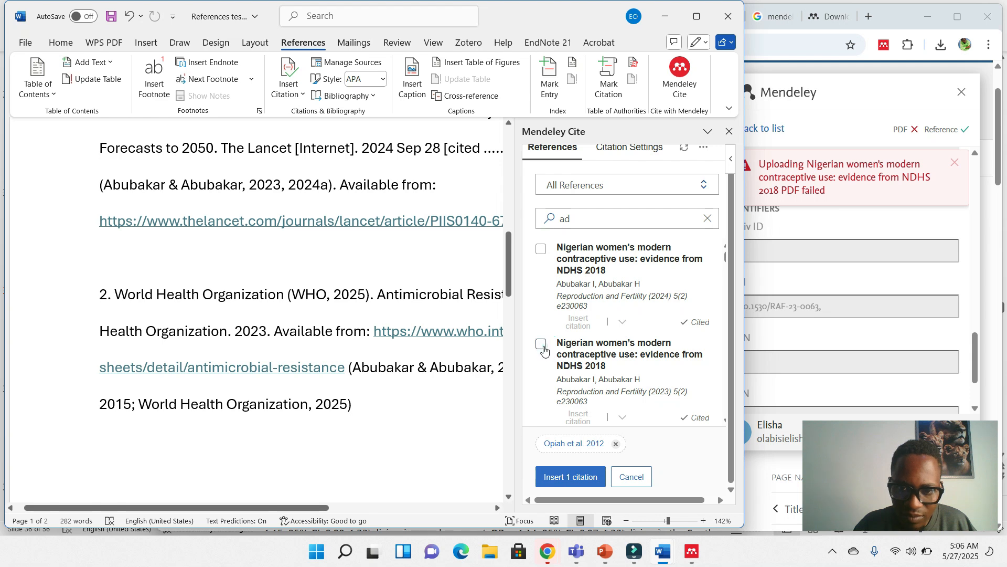
pyautogui.click(542, 345)
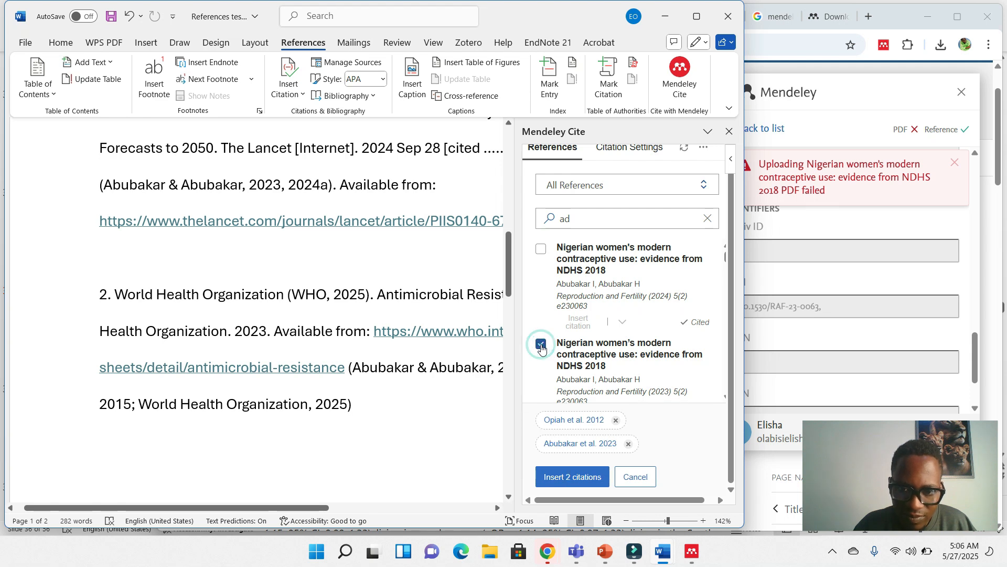
pyautogui.click(268, 328)
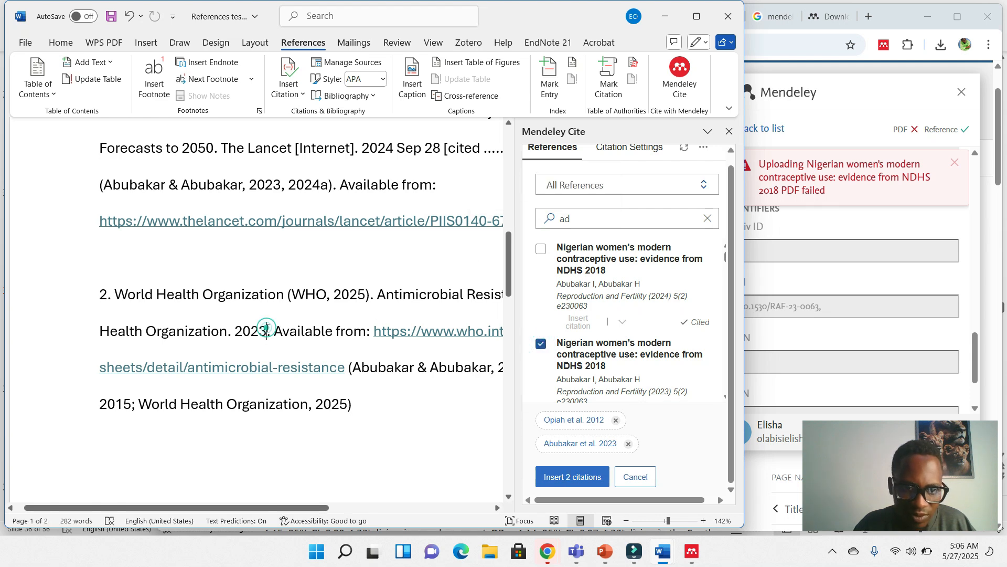
pyautogui.click(581, 475)
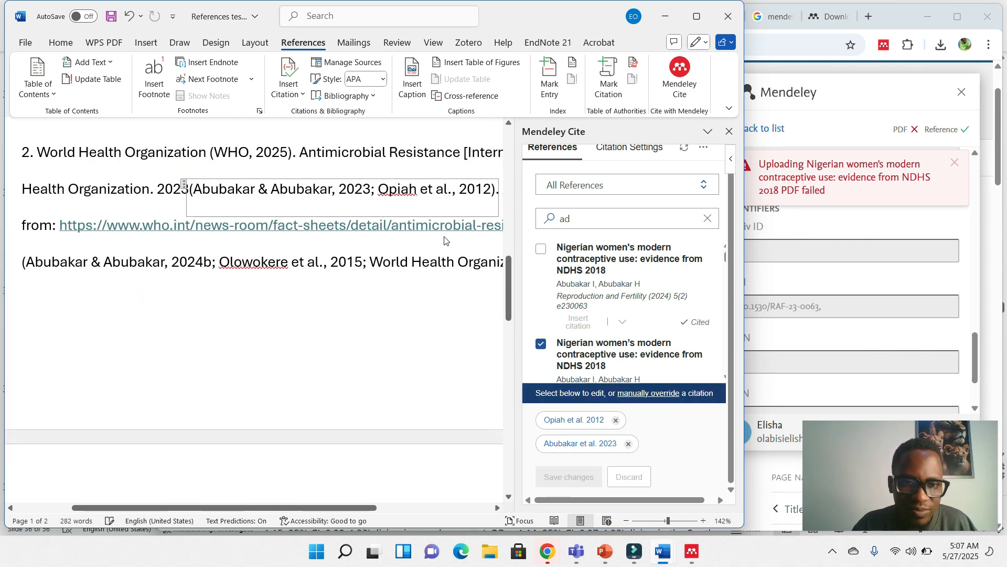
# - Examine the two-source citation in the second bibliography entry and open Mendeley Cite's citation settings
pyautogui.click(425, 180)
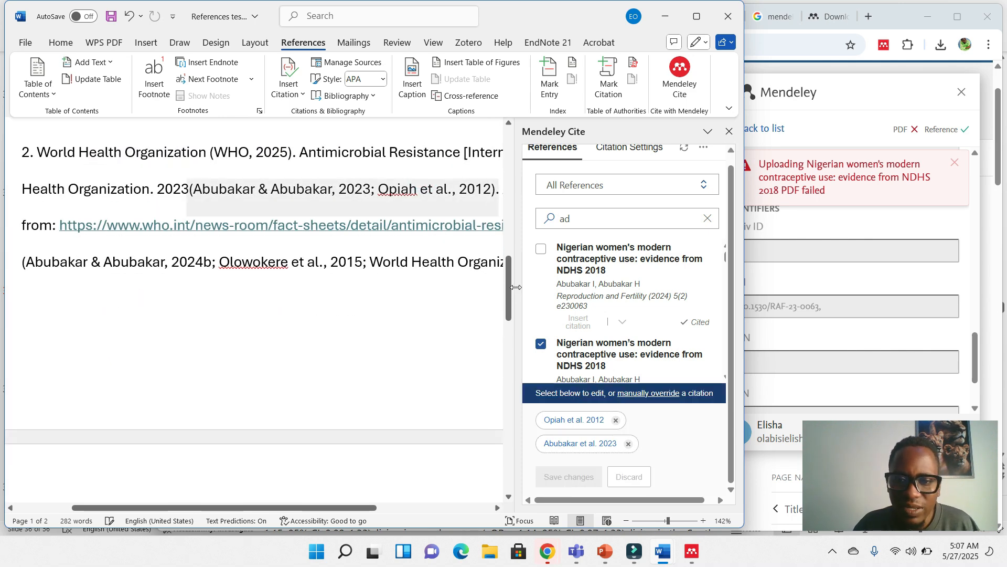
pyautogui.moveTo(511, 286); pyautogui.dragTo(511, 257)
pyautogui.click(371, 313)
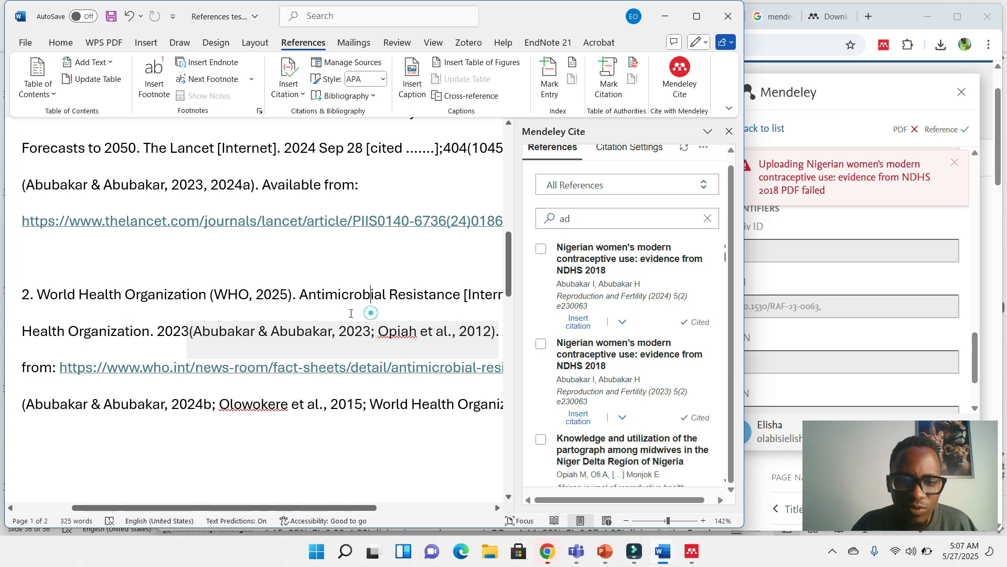
pyautogui.moveTo(196, 337); pyautogui.dragTo(255, 331)
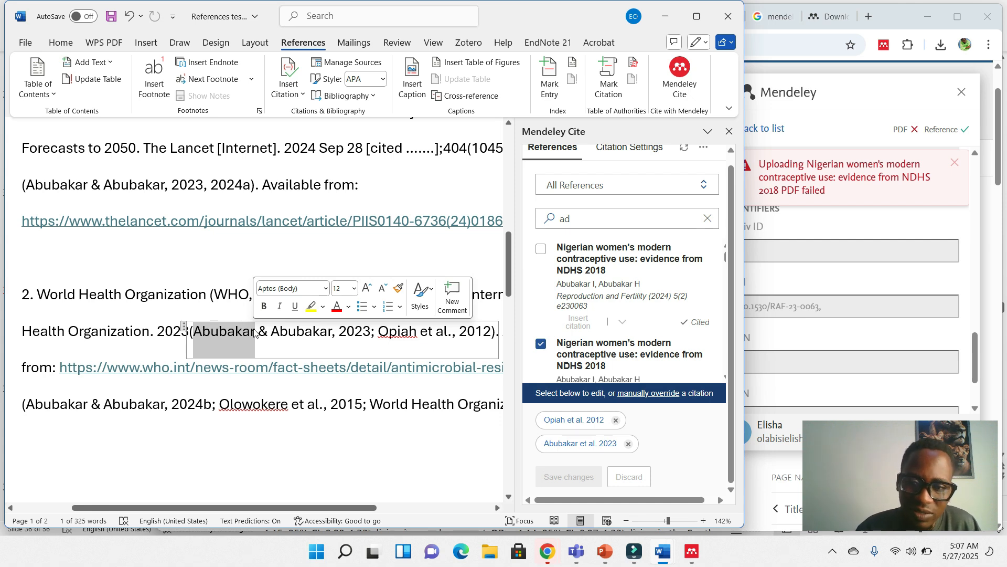
pyautogui.click(137, 318)
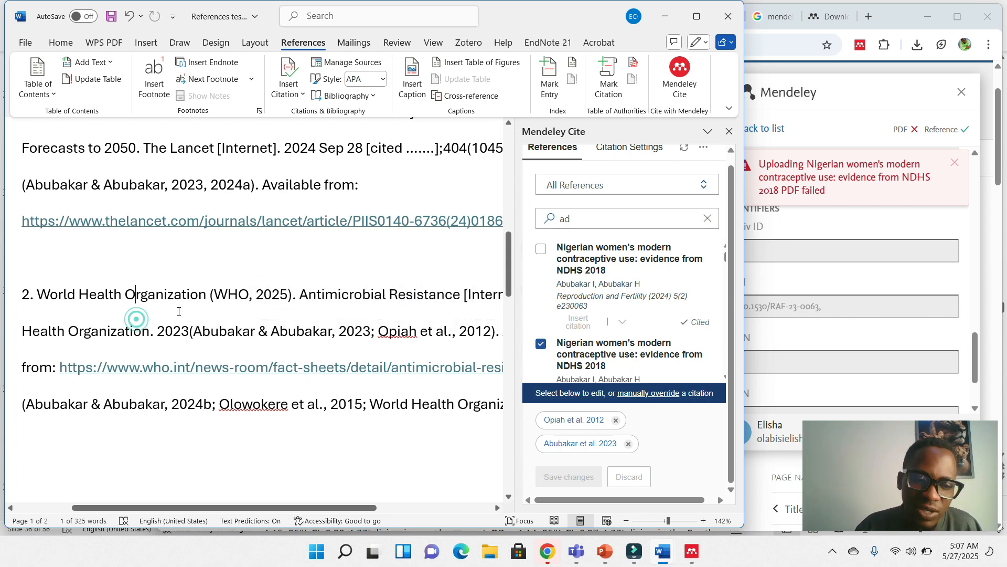
pyautogui.click(336, 332)
pyautogui.click(249, 303)
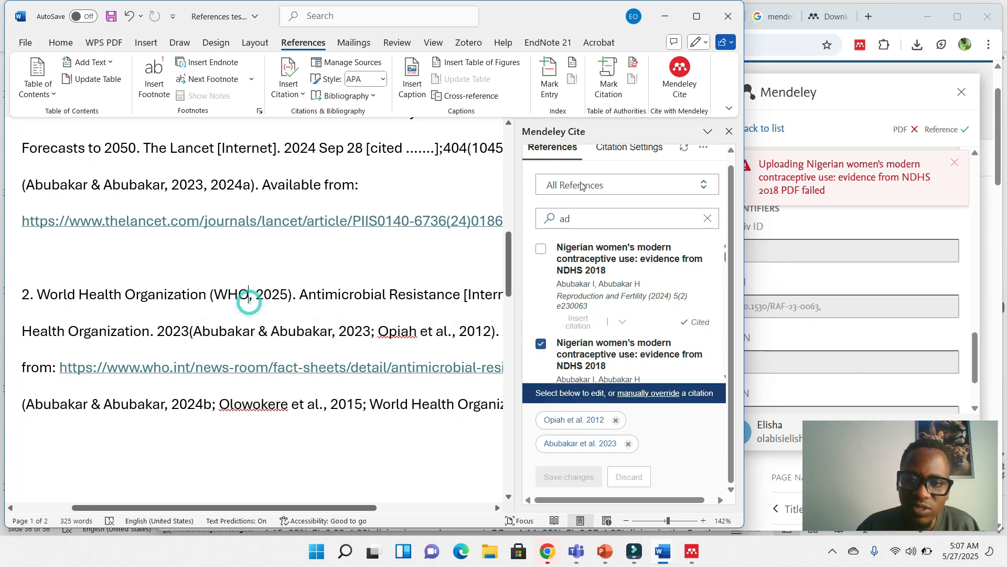
pyautogui.scroll(1, 627, 168)
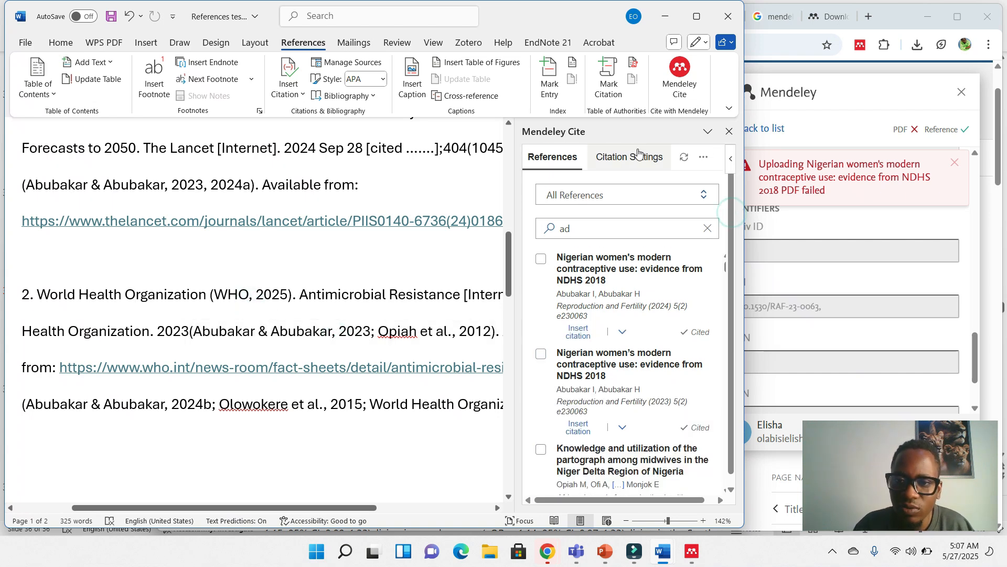
pyautogui.click(629, 157)
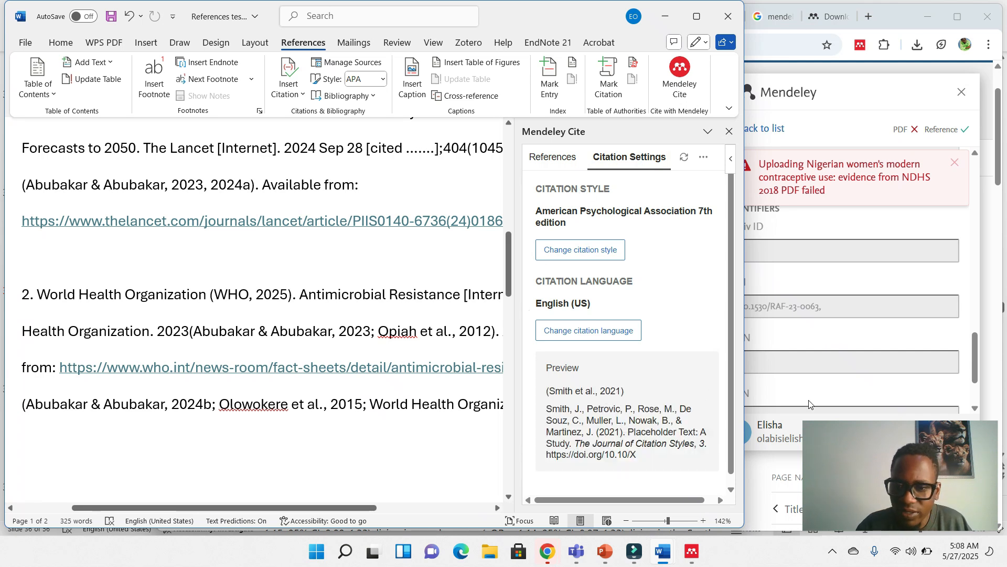
pyautogui.click(831, 551)
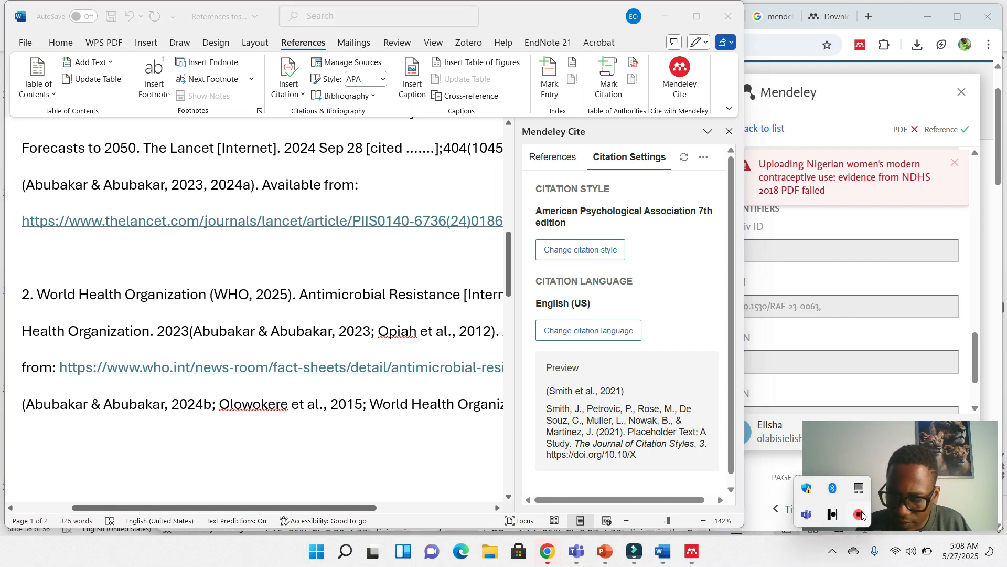
pyautogui.rightClick(859, 514)
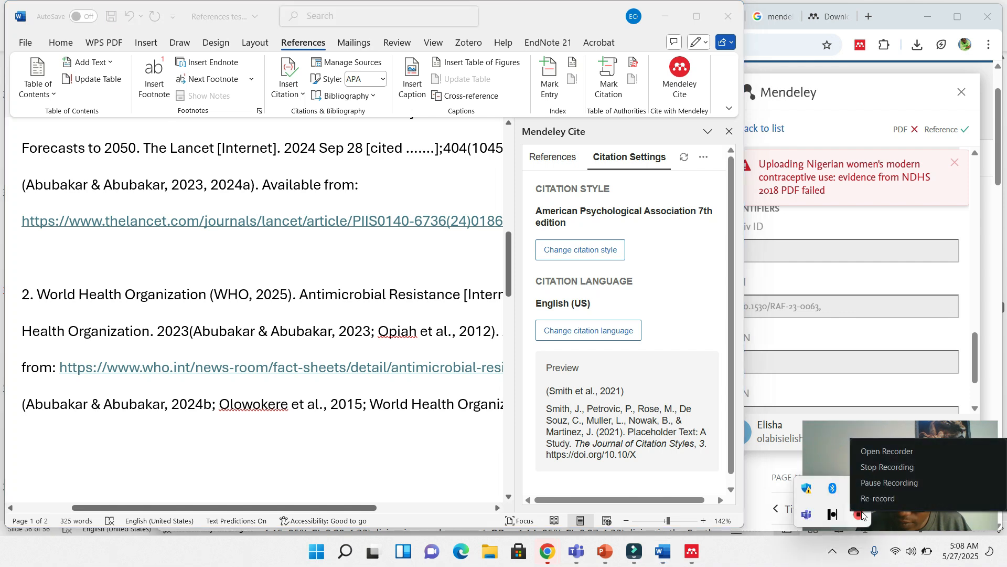
pyautogui.click(885, 450)
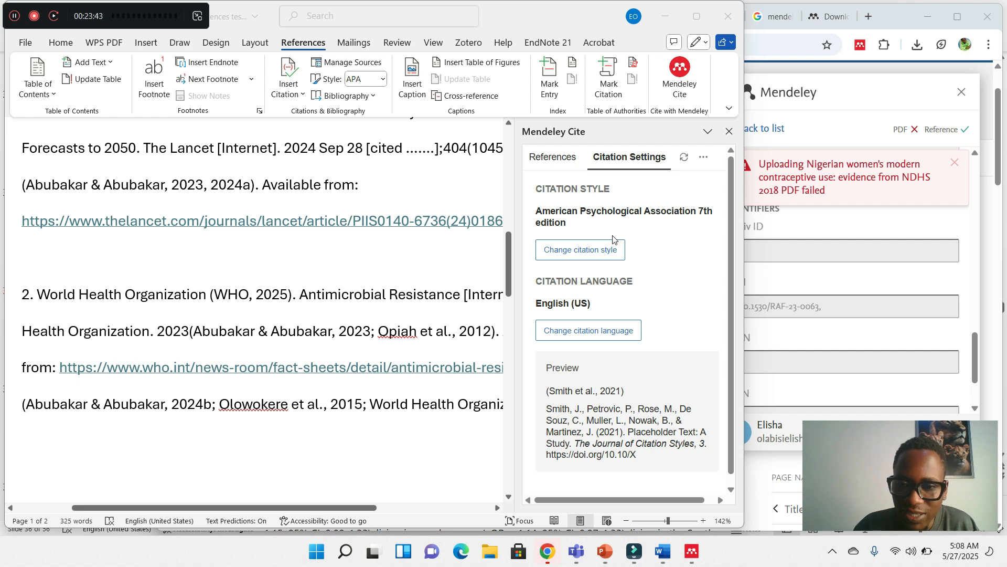
# - View the available citation styles in Mendeley Cite without changing the style, and return to the reference list
pyautogui.click(591, 253)
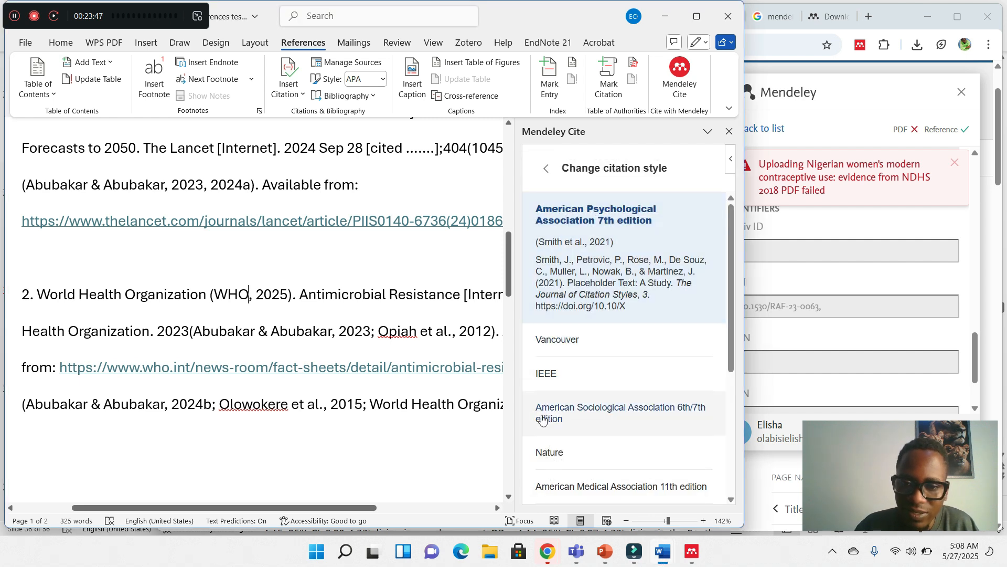
pyautogui.click(540, 171)
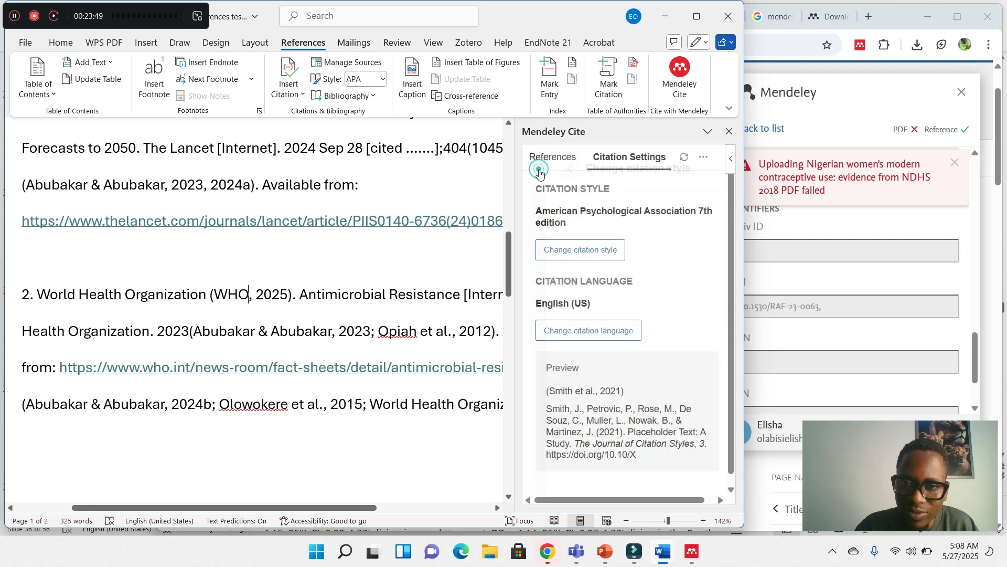
pyautogui.click(555, 163)
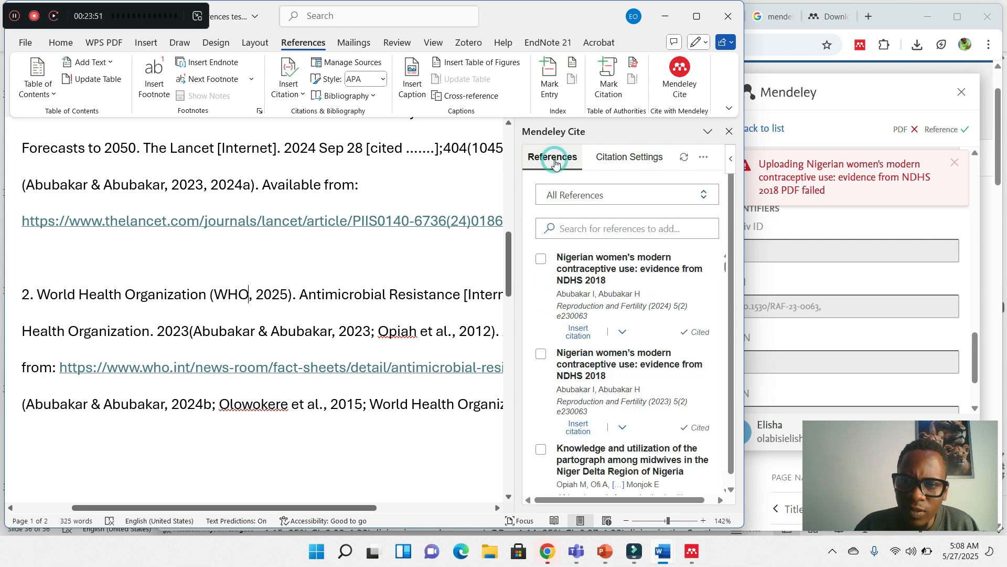
pyautogui.click(351, 291)
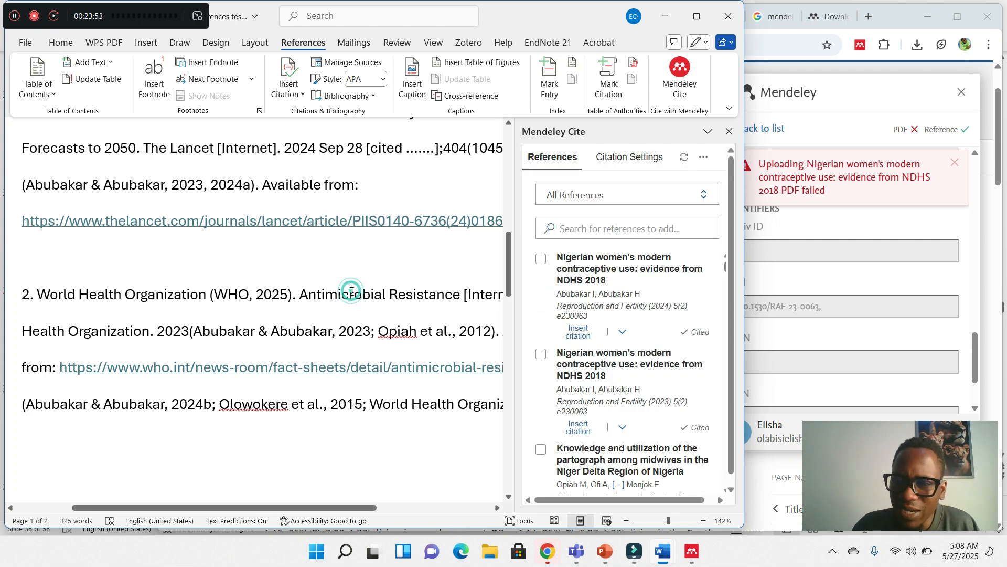
# - Switch to Chrome and try to open the Mendeley Web Importer on the J_Medline.txt page
pyautogui.click(846, 94)
pyautogui.click(372, 19)
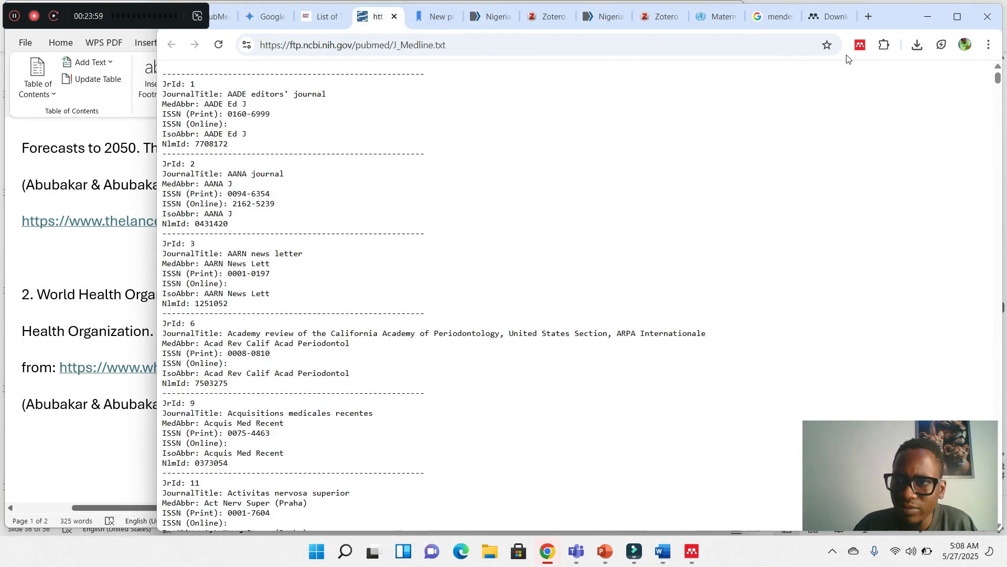
pyautogui.click(860, 46)
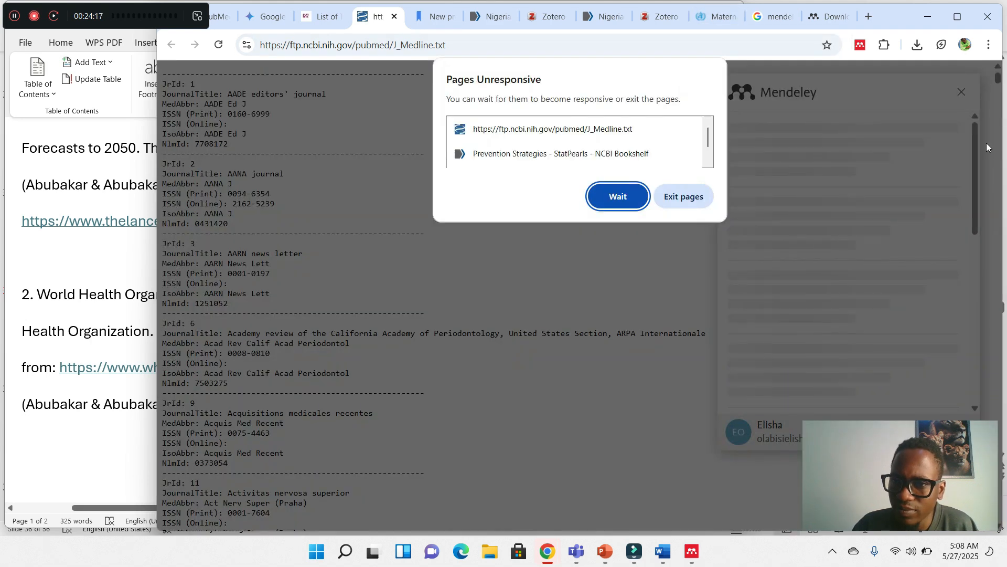
pyautogui.click(617, 195)
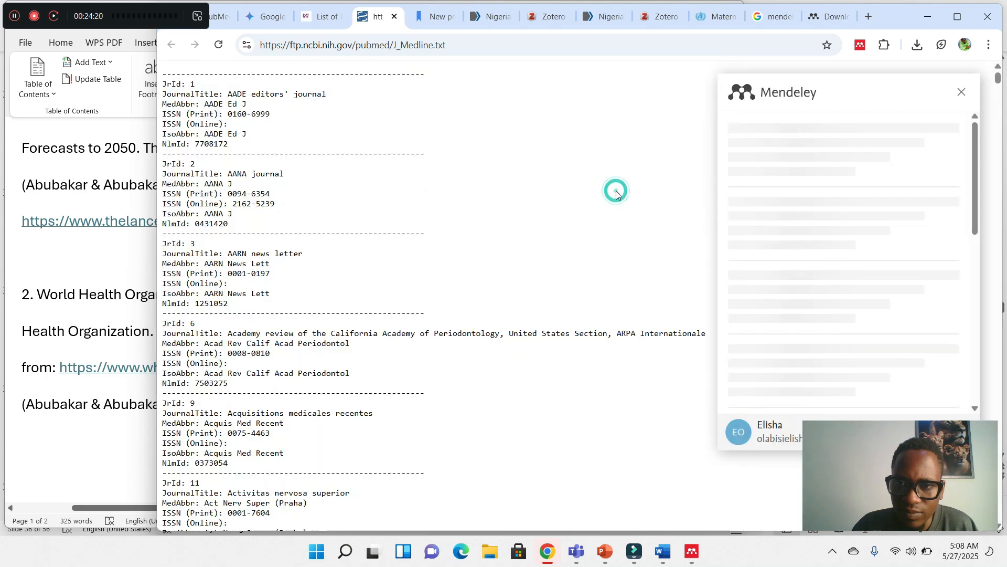
# - Open the Mendeley Web Importer on the WHO Maternal mortality page in Chrome, checking the importer on the PubMed and PMC article pages meanwhile
pyautogui.click(717, 17)
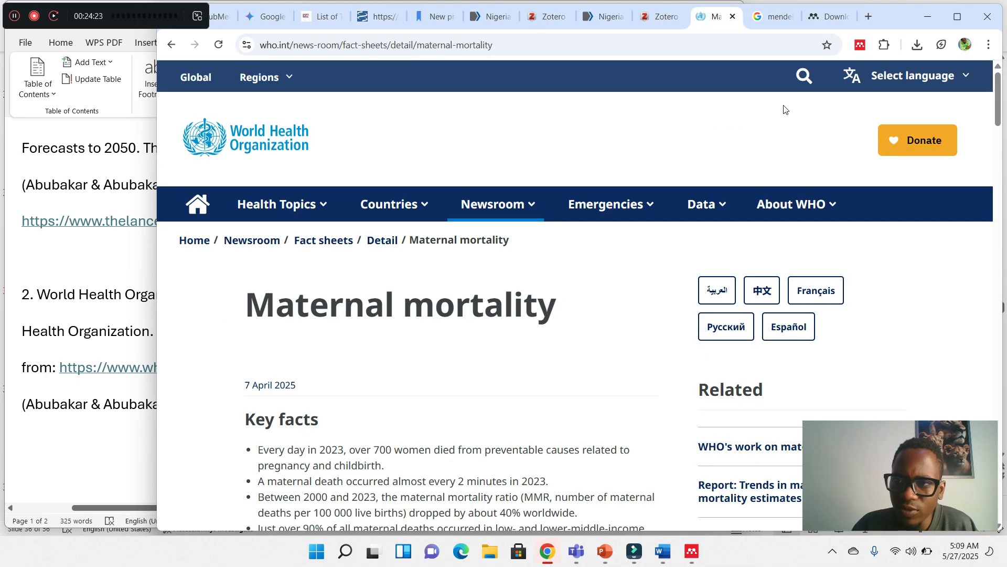
pyautogui.click(855, 44)
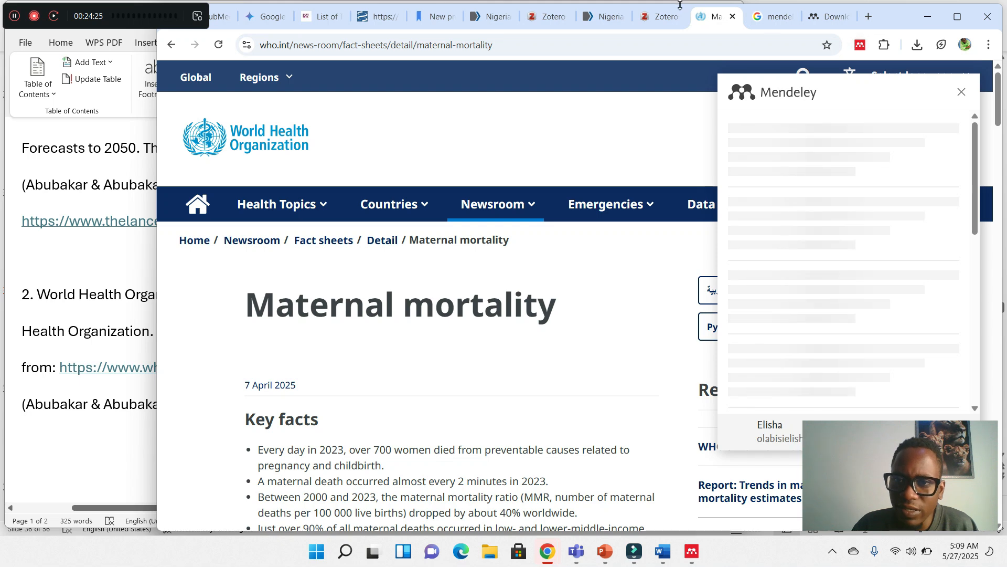
pyautogui.click(594, 18)
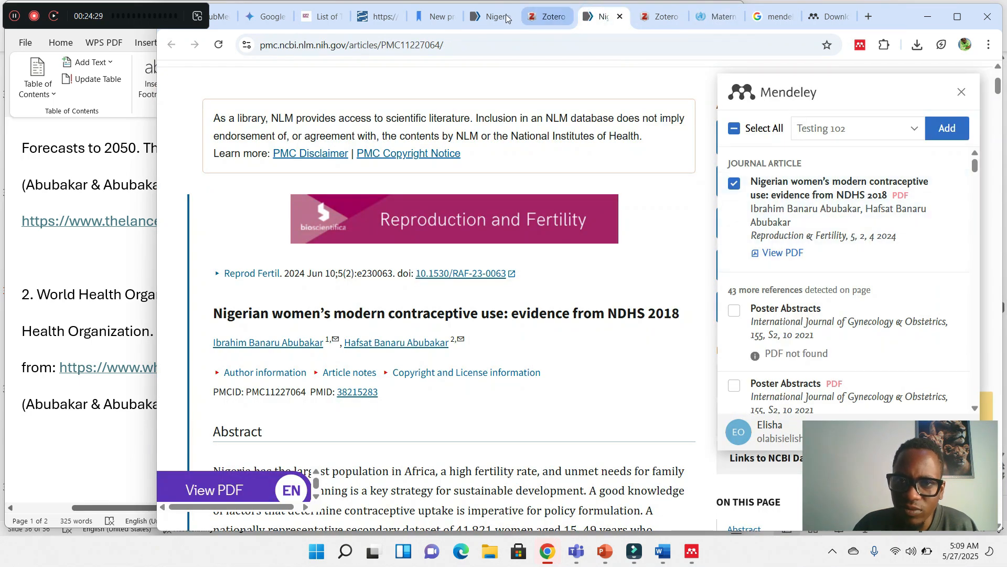
pyautogui.click(487, 17)
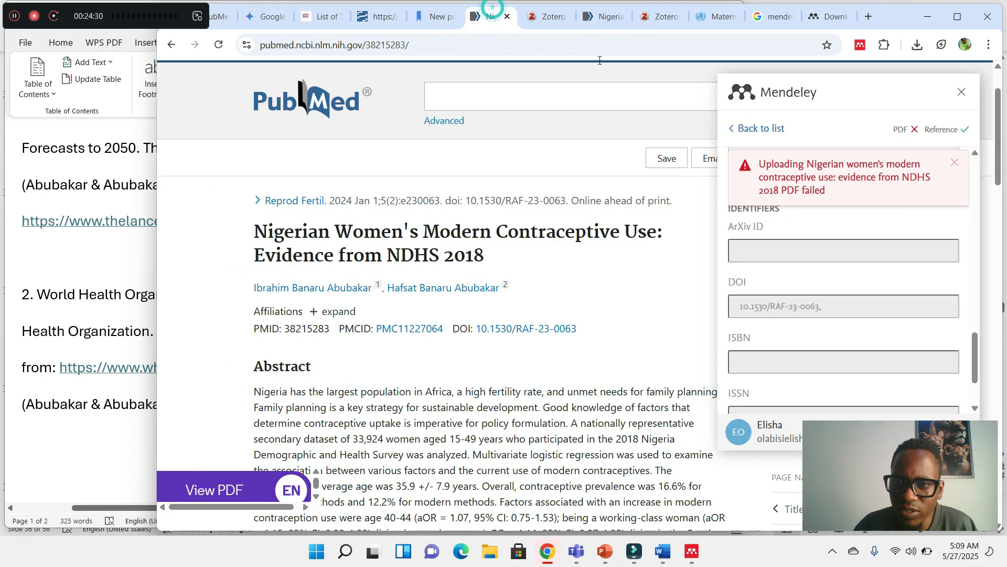
pyautogui.click(601, 16)
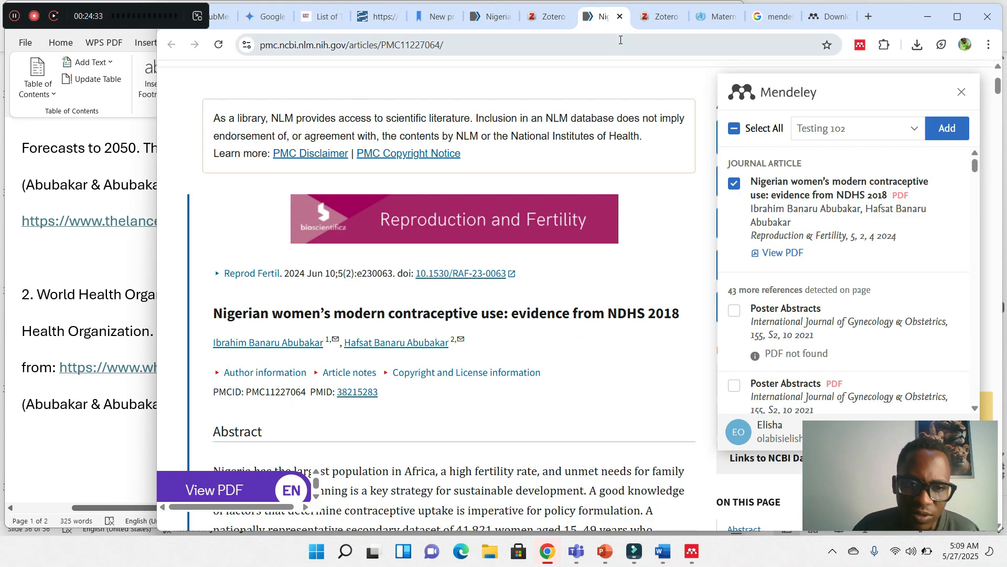
pyautogui.click(717, 16)
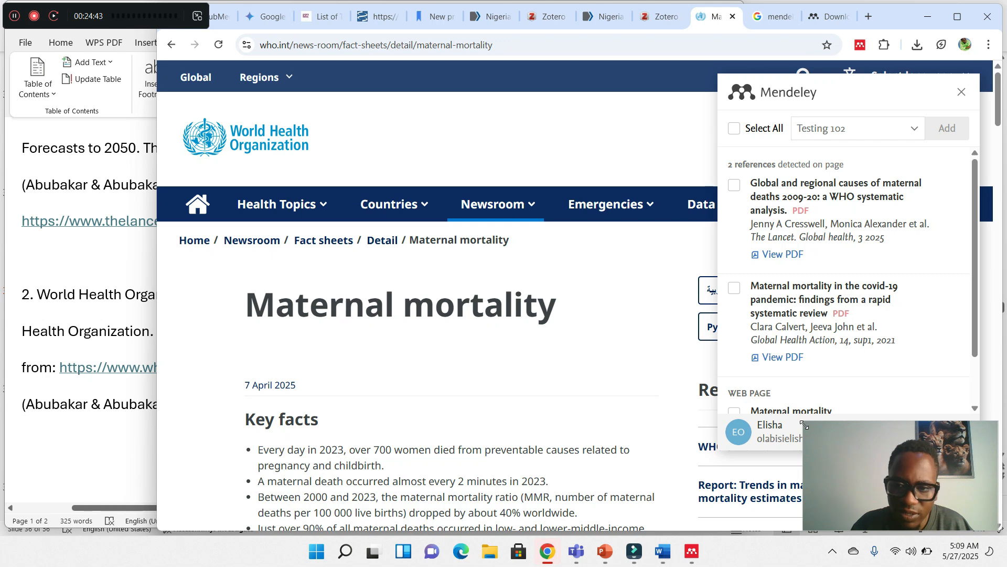
# - Open the detected Maternal mortality web page reference for editing in the Mendeley Web Importer
pyautogui.moveTo(805, 424); pyautogui.dragTo(847, 446)
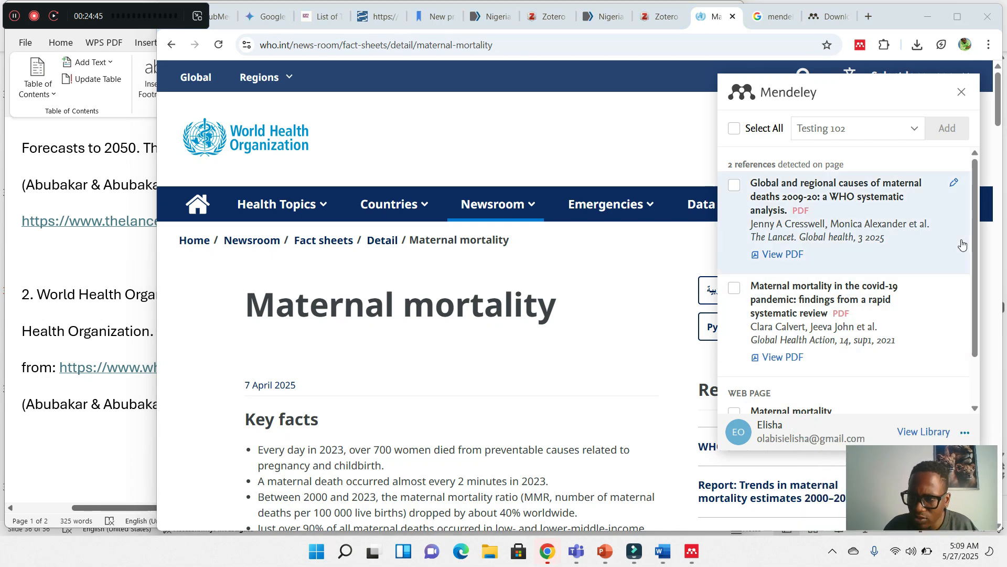
pyautogui.moveTo(973, 228); pyautogui.dragTo(971, 238)
pyautogui.scroll(2, 972, 238)
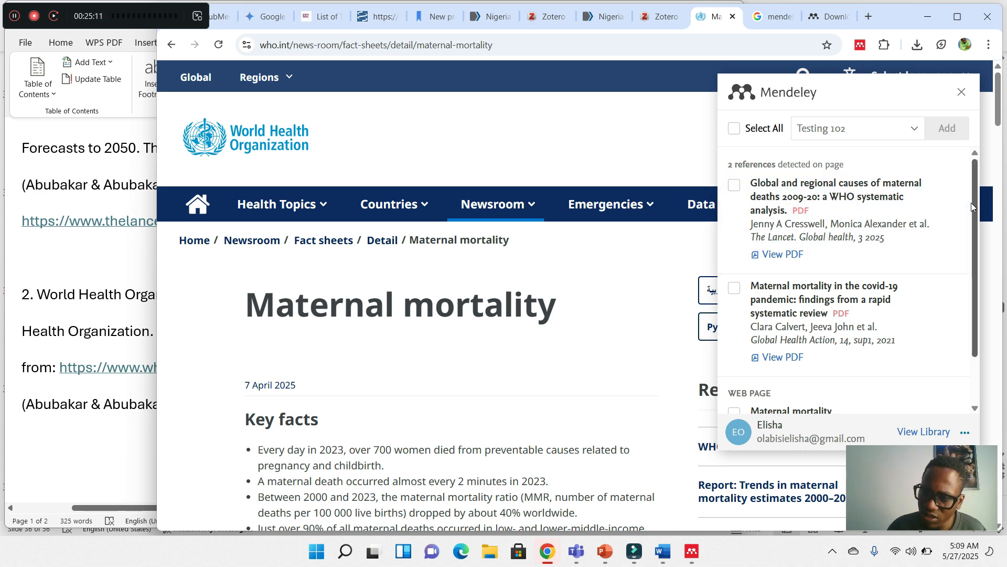
pyautogui.moveTo(973, 209); pyautogui.dragTo(974, 285)
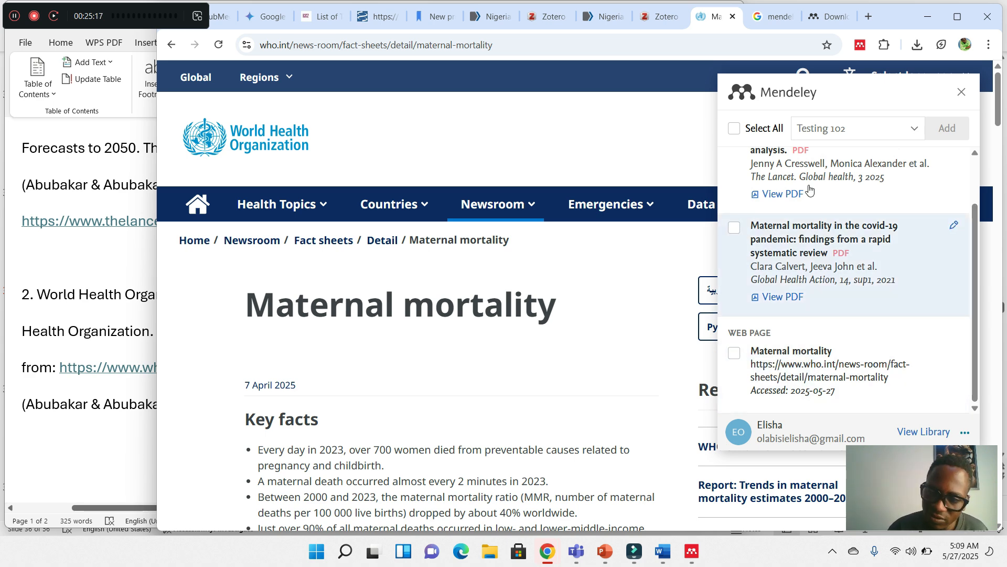
pyautogui.click(779, 353)
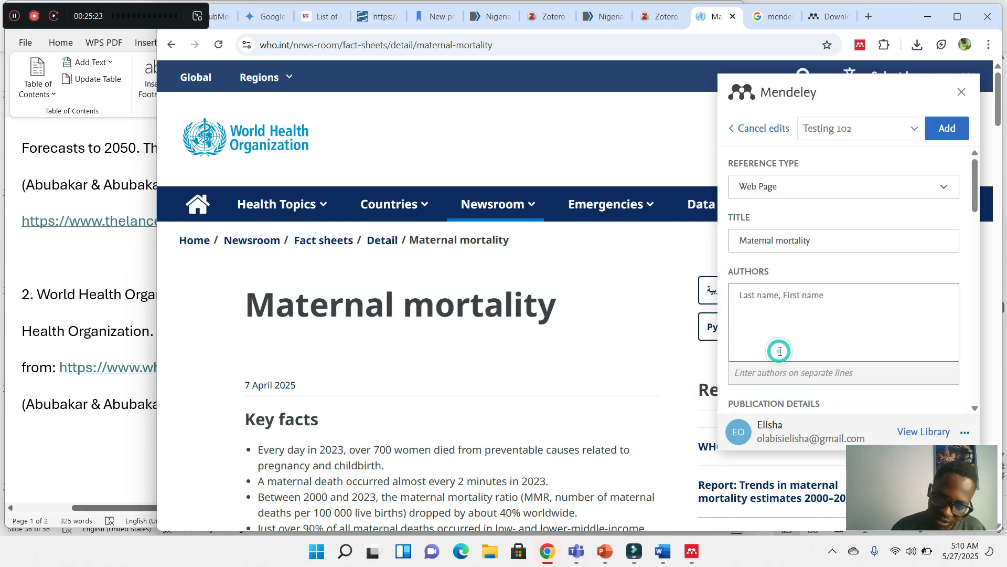
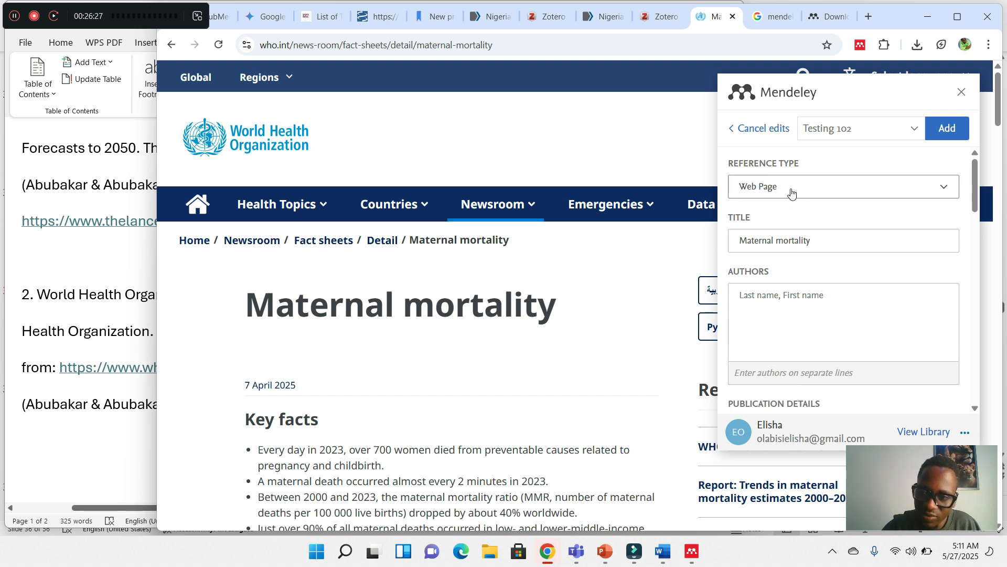
# - Enter World Health Organization as the author of the Maternal mortality web page reference
pyautogui.click(768, 300)
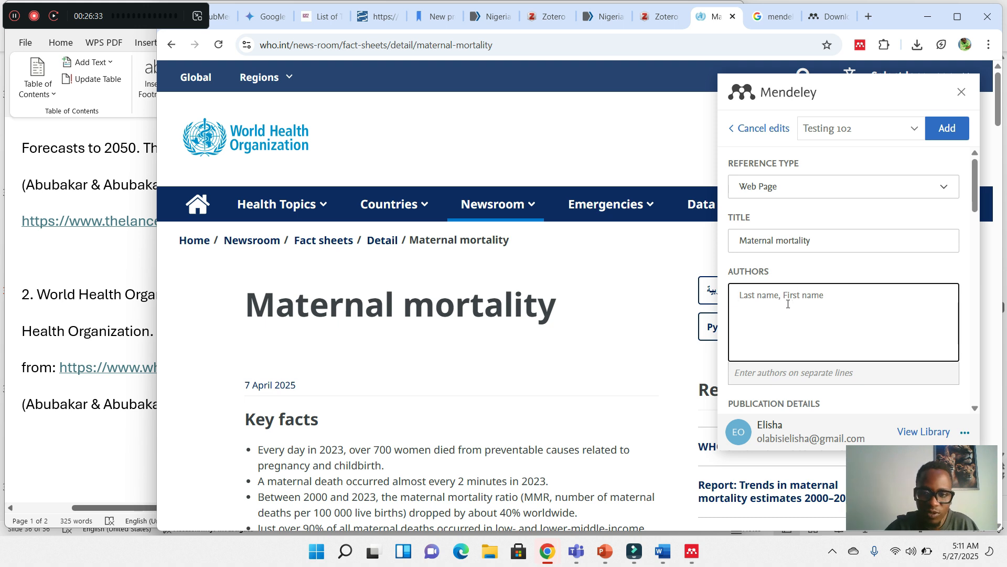
pyautogui.write('W')
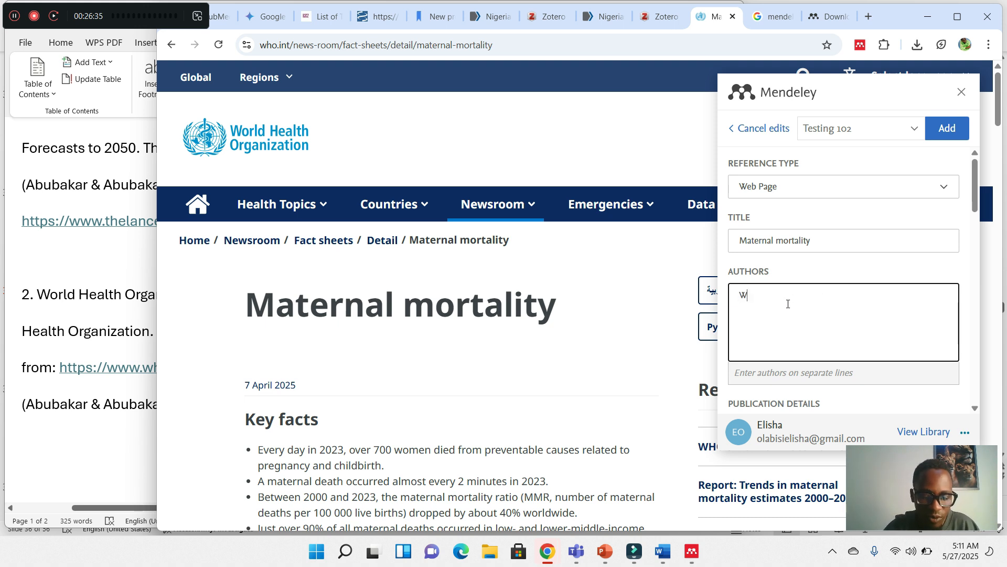
pyautogui.write('orld Health')
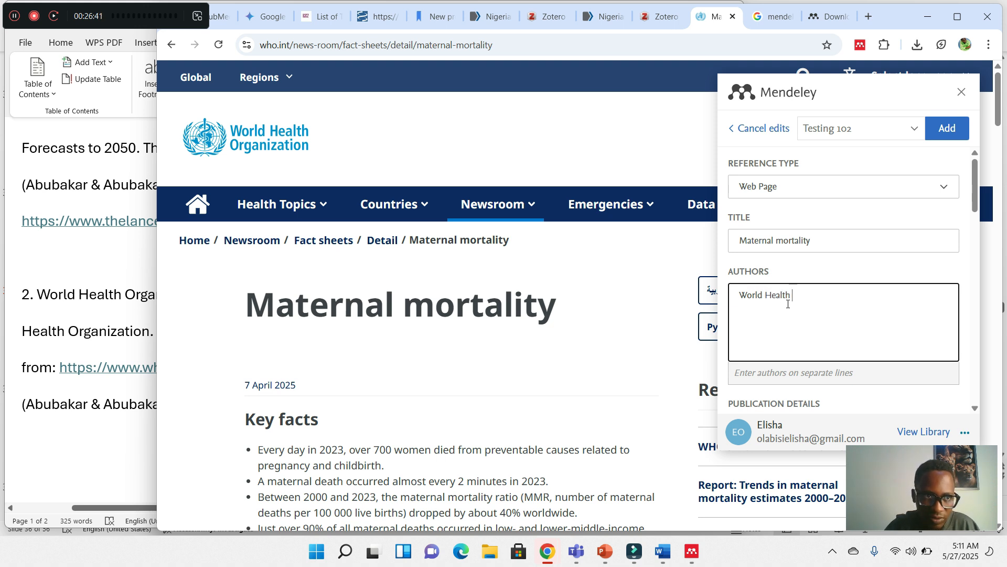
pyautogui.write(' Org')
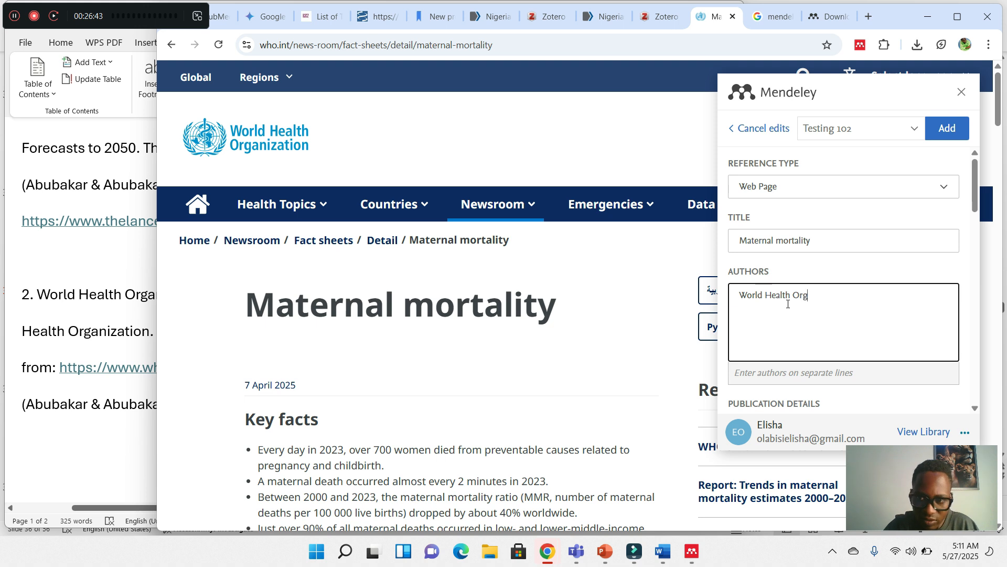
pyautogui.write('anization')
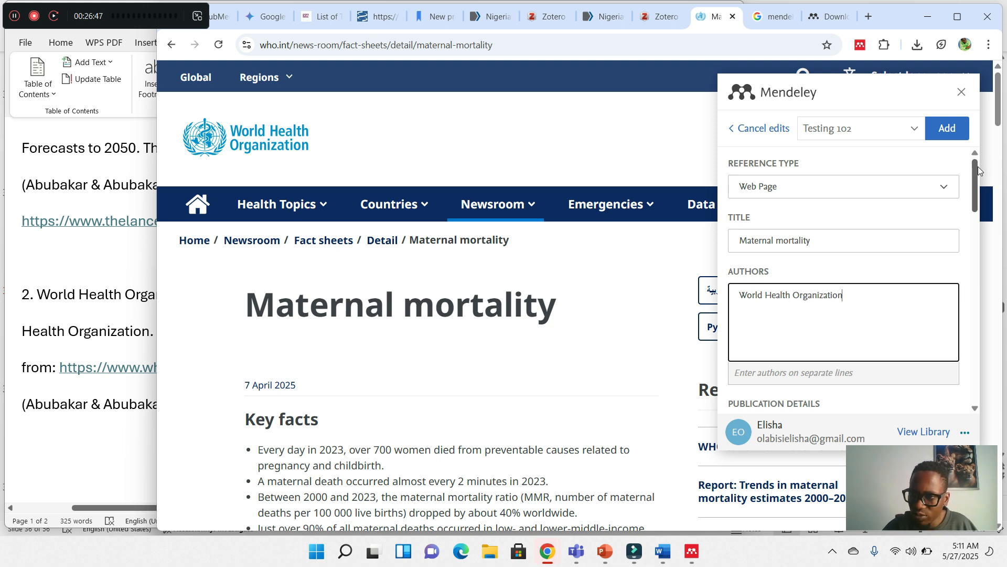
# - Set the web page reference's publication date to year 2025, month 04 and day 07
pyautogui.moveTo(978, 166); pyautogui.dragTo(972, 210)
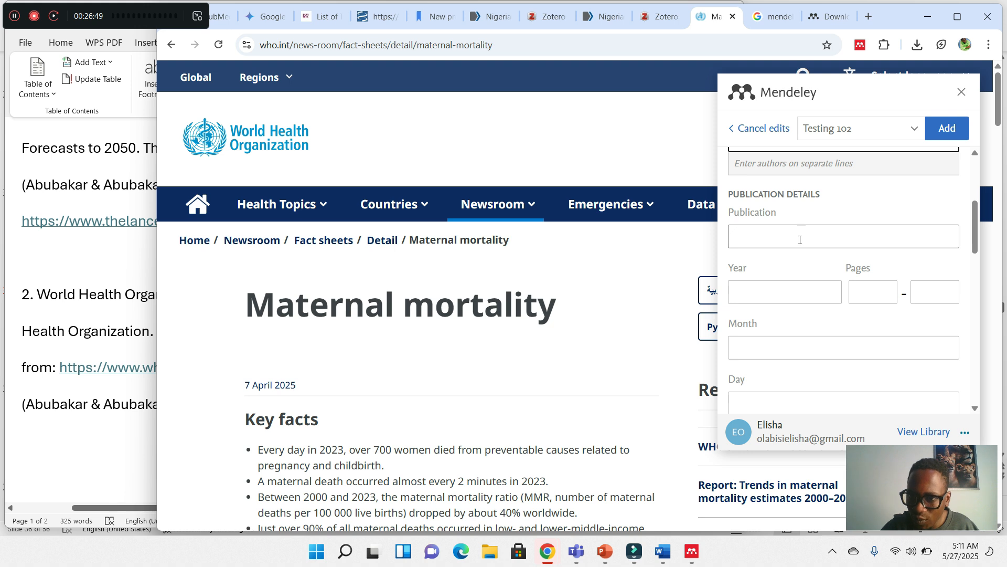
pyautogui.click(785, 288)
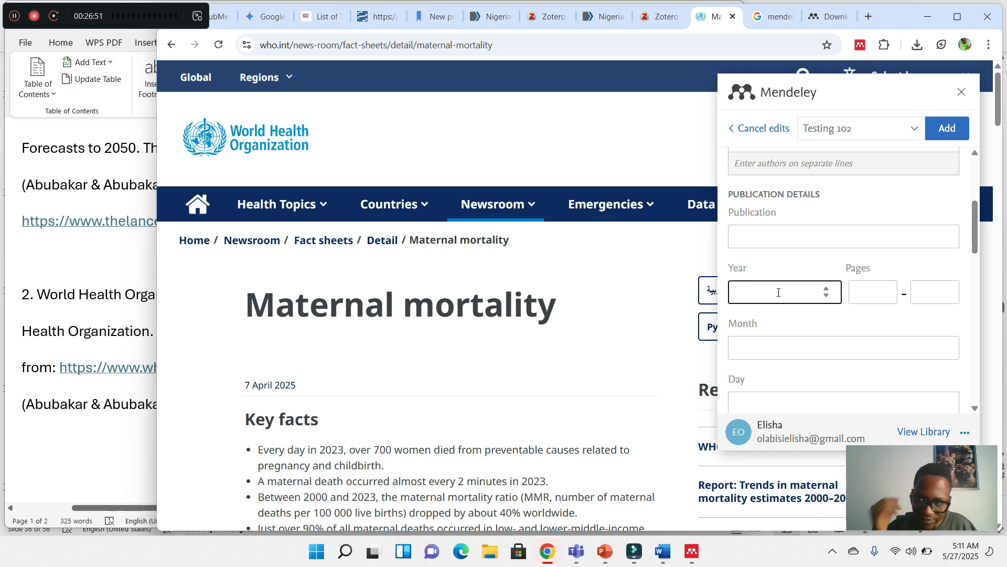
pyautogui.write('2')
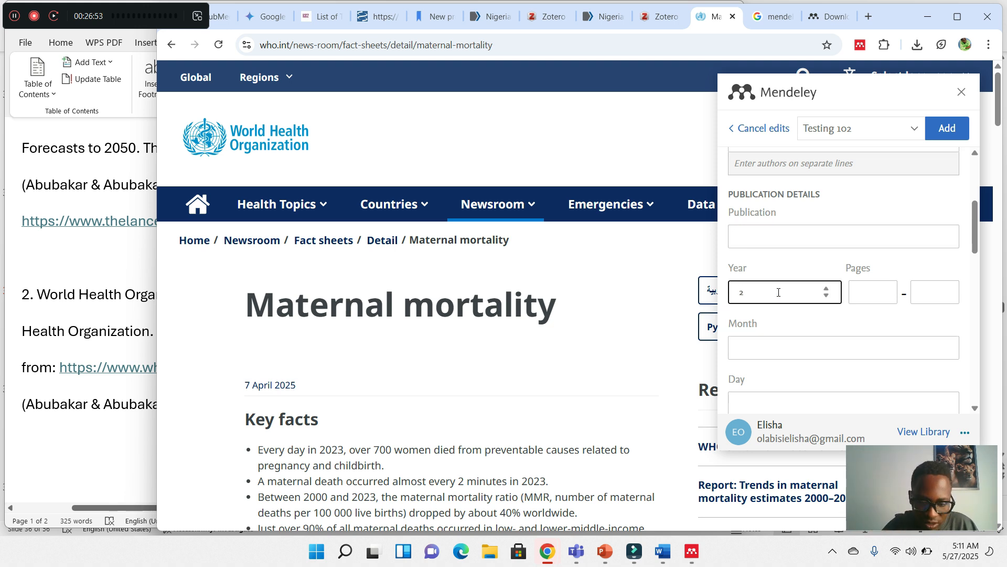
pyautogui.write('025')
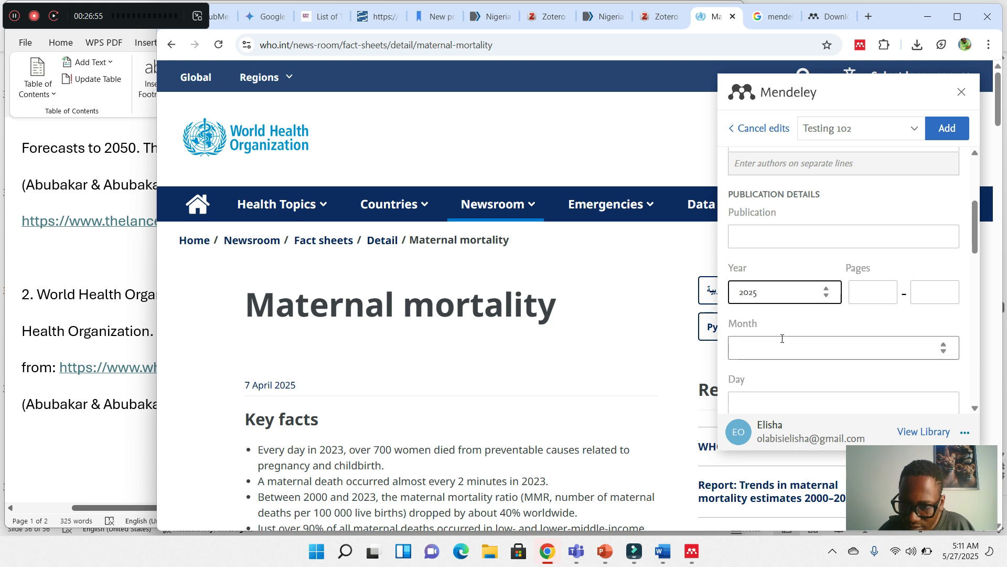
pyautogui.click(781, 342)
pyautogui.write('04')
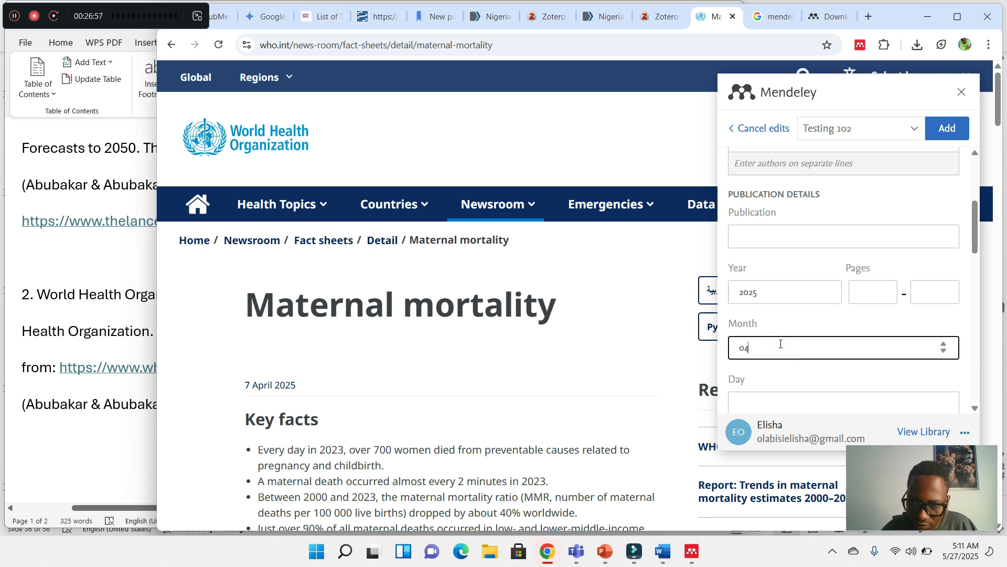
pyautogui.click(748, 401)
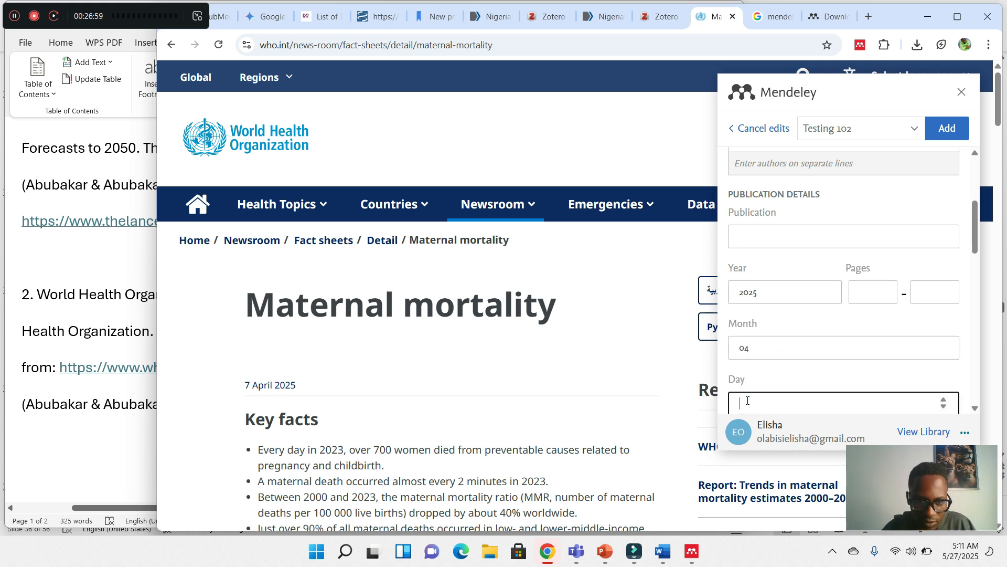
pyautogui.write('07')
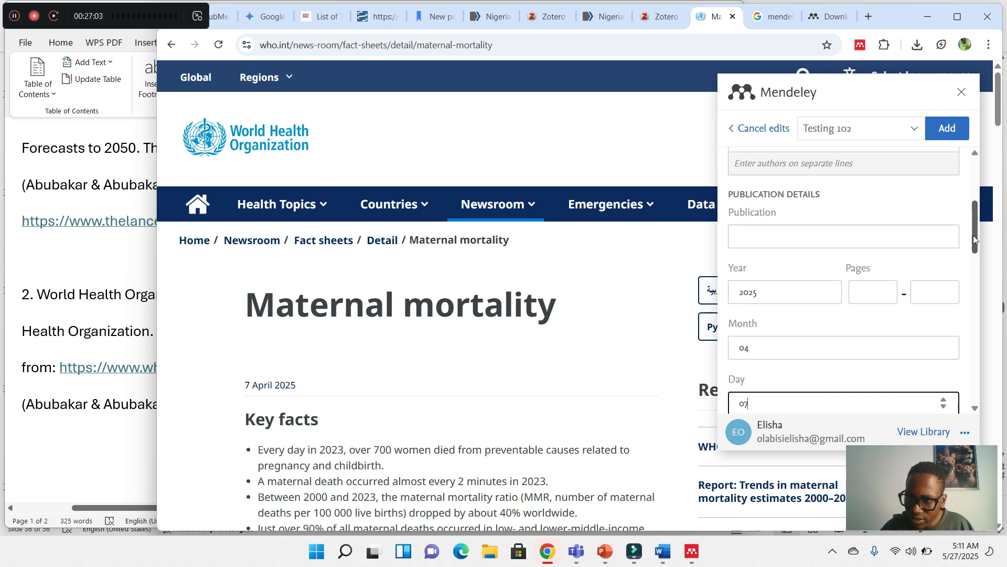
# - Review the remaining reference fields and add the Maternal mortality web page to the Testing 102 collection
pyautogui.moveTo(974, 235); pyautogui.dragTo(969, 295)
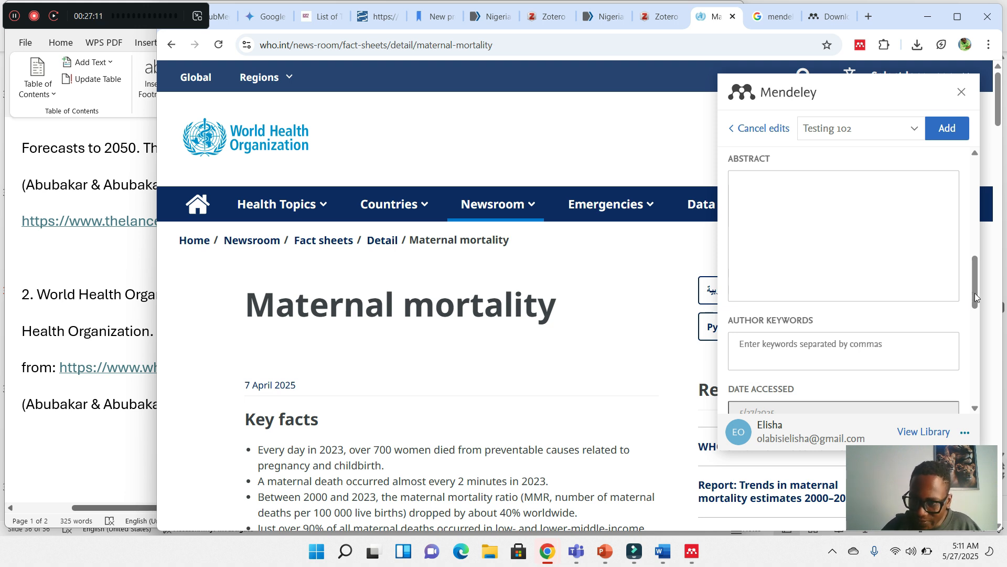
pyautogui.moveTo(976, 294); pyautogui.dragTo(1002, 52)
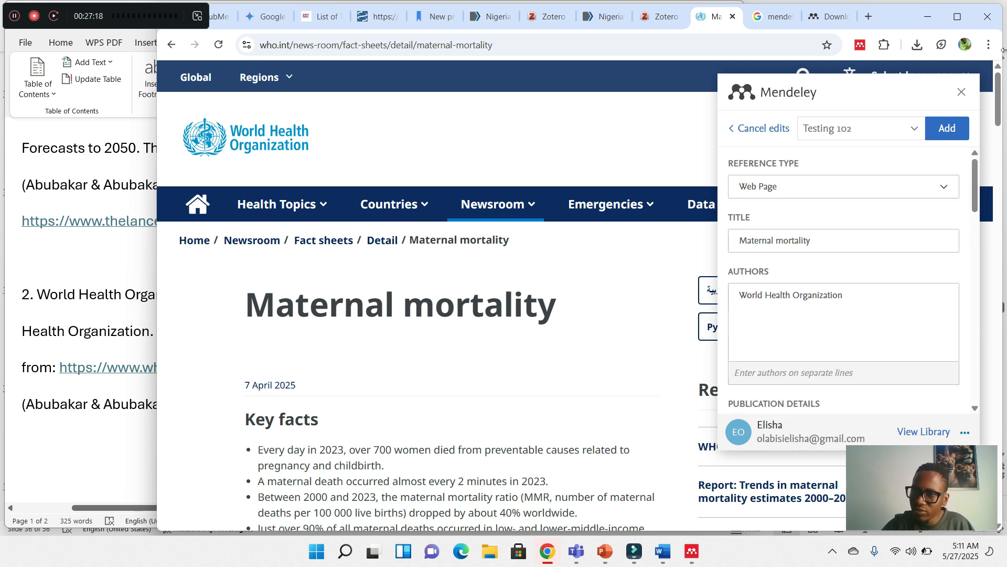
pyautogui.click(950, 133)
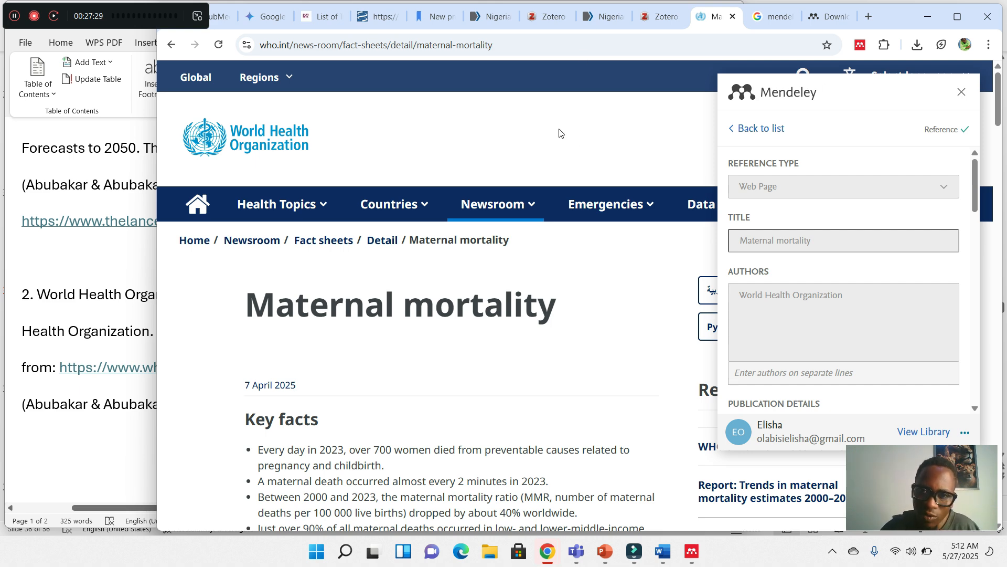
# - Switch to Word and insert the World Health Organization Maternal mortality citation with Mendeley Cite after "Available from" in the first bibliography entry
pyautogui.click(481, 17)
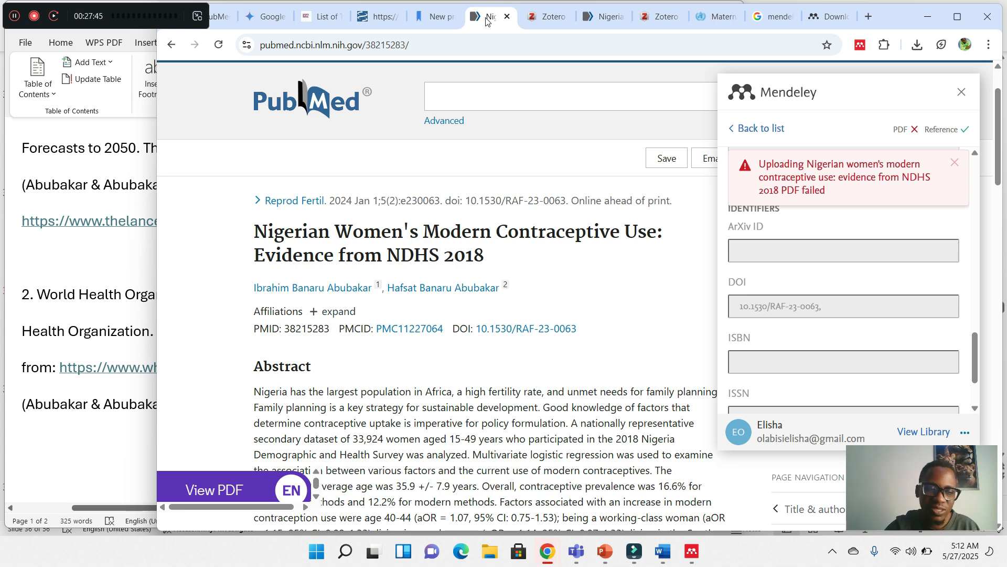
pyautogui.click(96, 177)
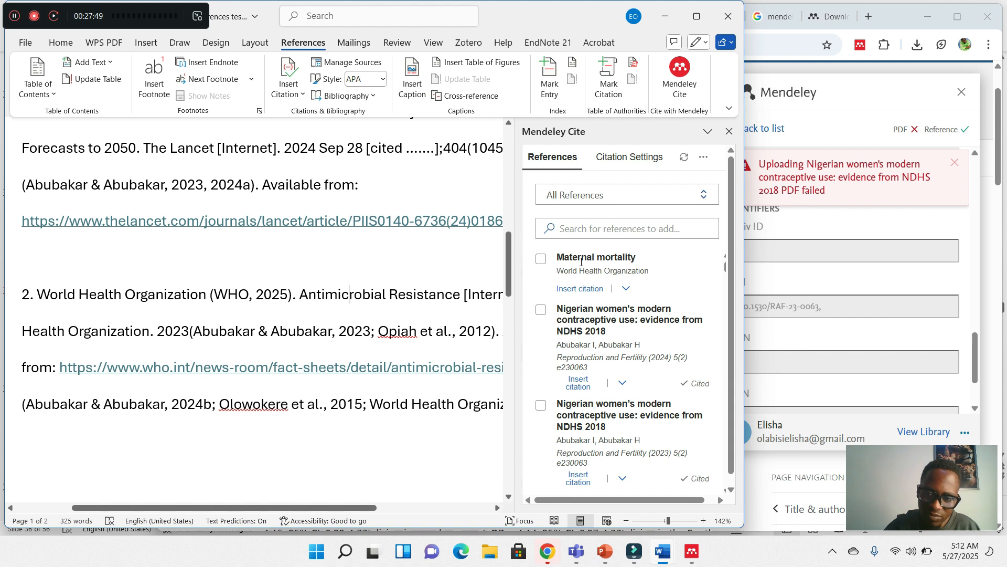
pyautogui.click(541, 259)
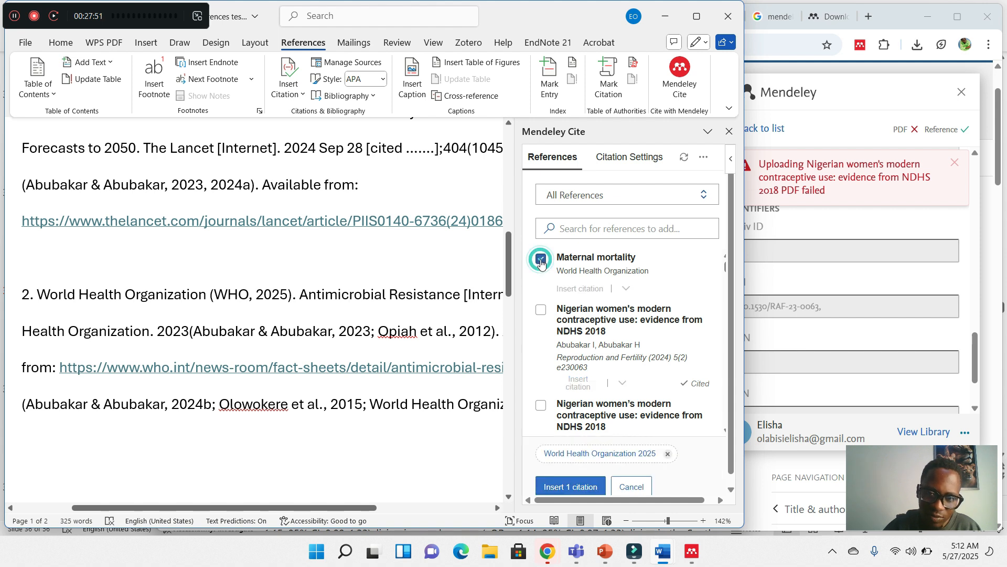
pyautogui.click(356, 184)
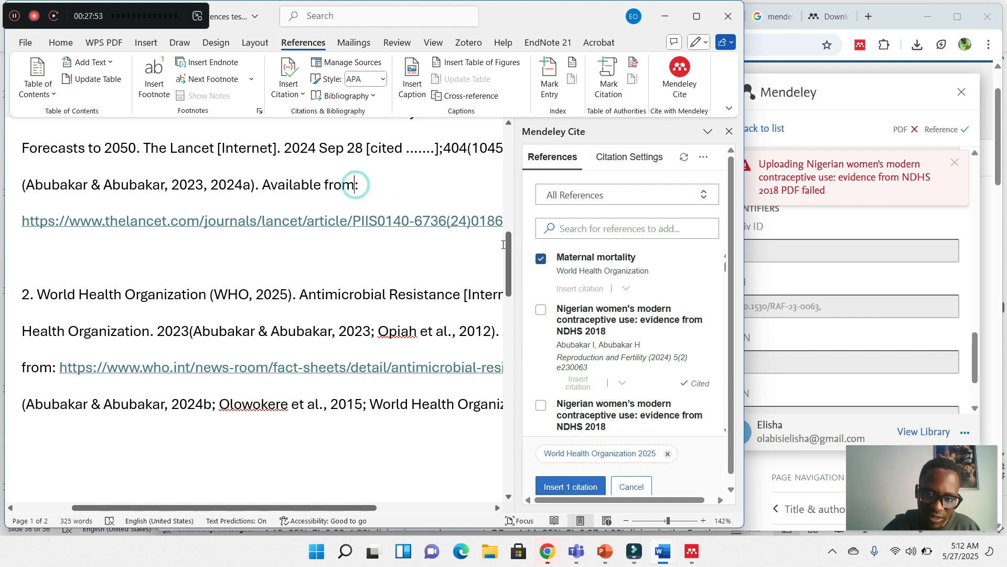
pyautogui.click(561, 489)
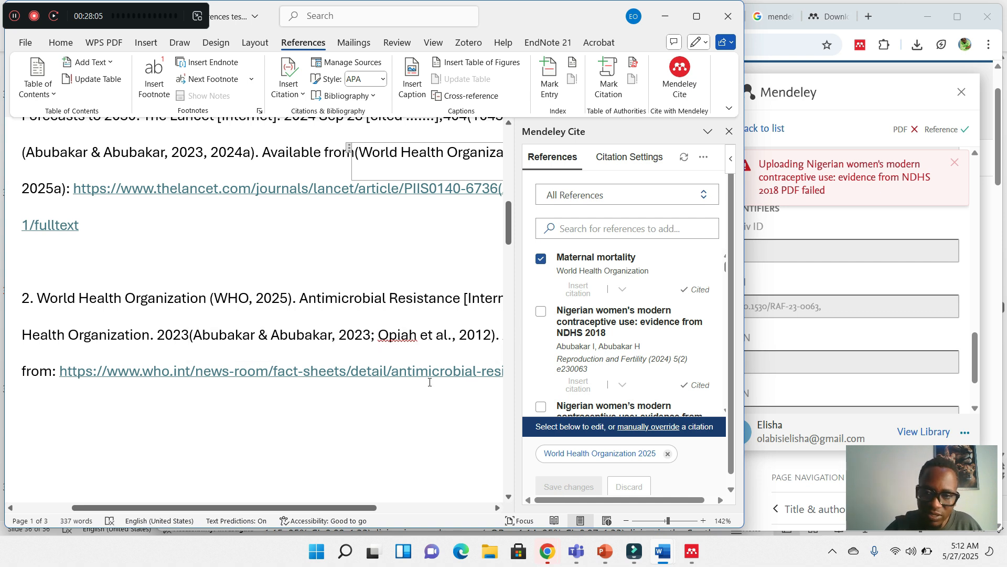
pyautogui.click(322, 307)
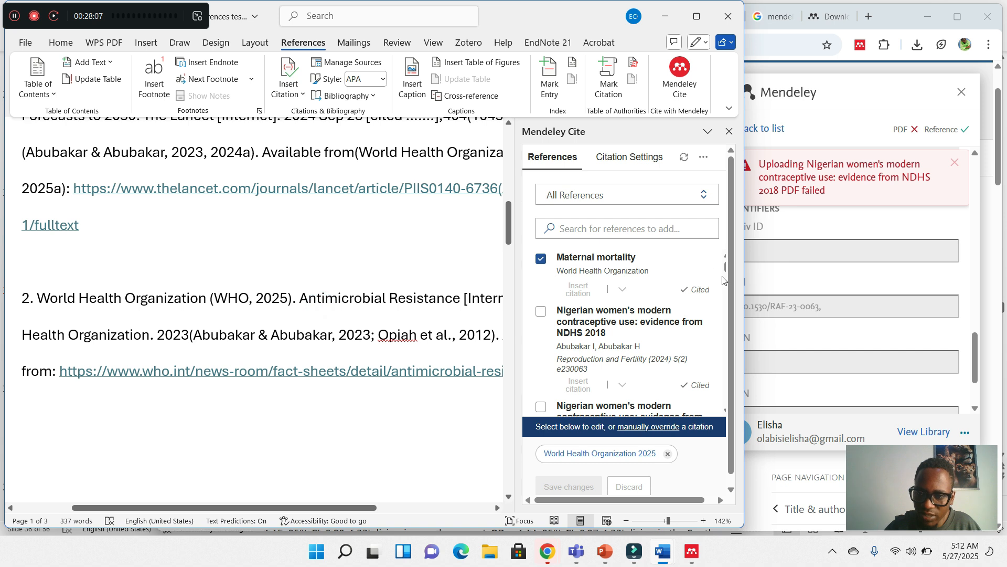
pyautogui.moveTo(730, 286); pyautogui.dragTo(730, 355)
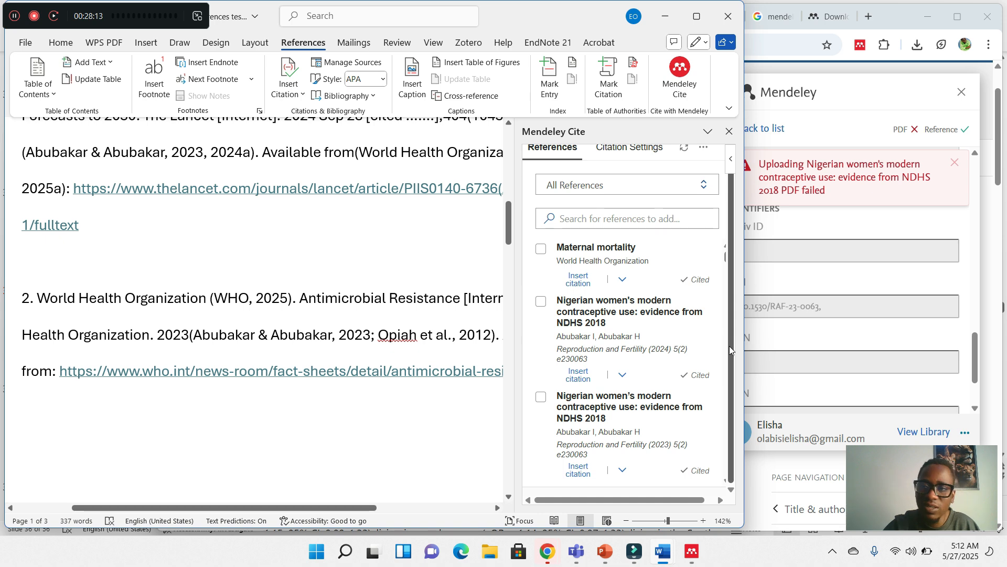
# - Switch to Chrome and view the MyBib project's APA 7 reference list, checking the PubMed article page in between
pyautogui.click(897, 12)
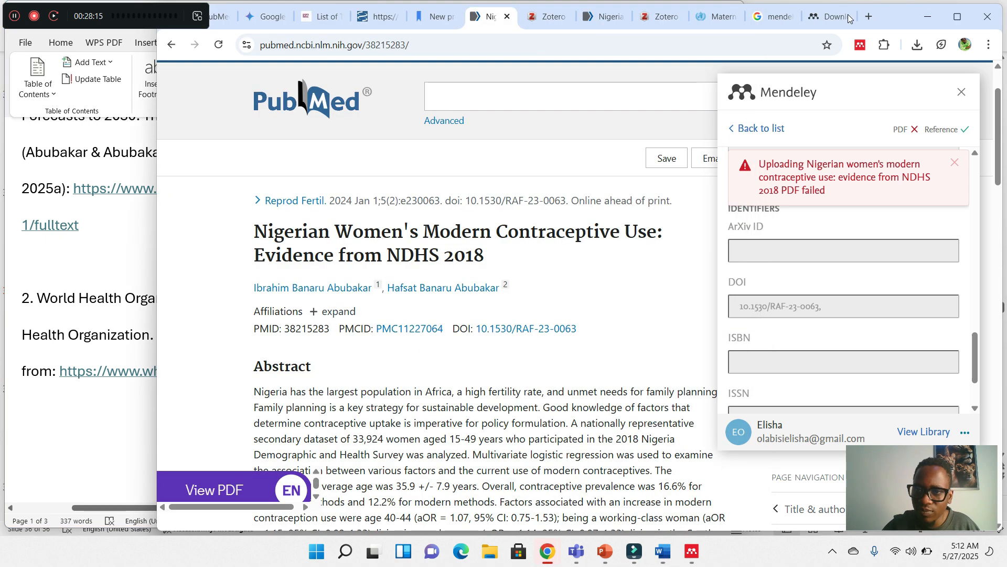
pyautogui.click(432, 18)
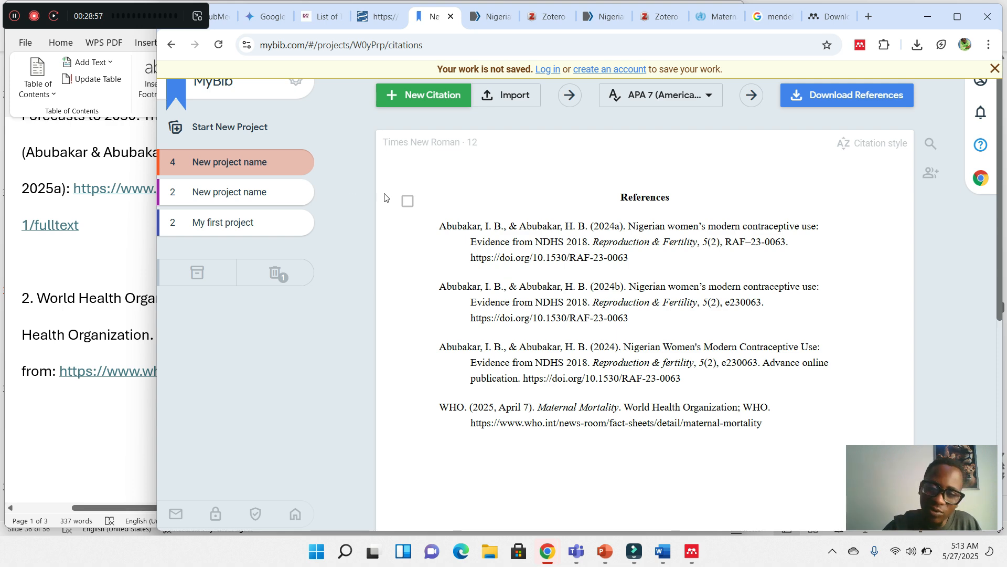
pyautogui.click(481, 20)
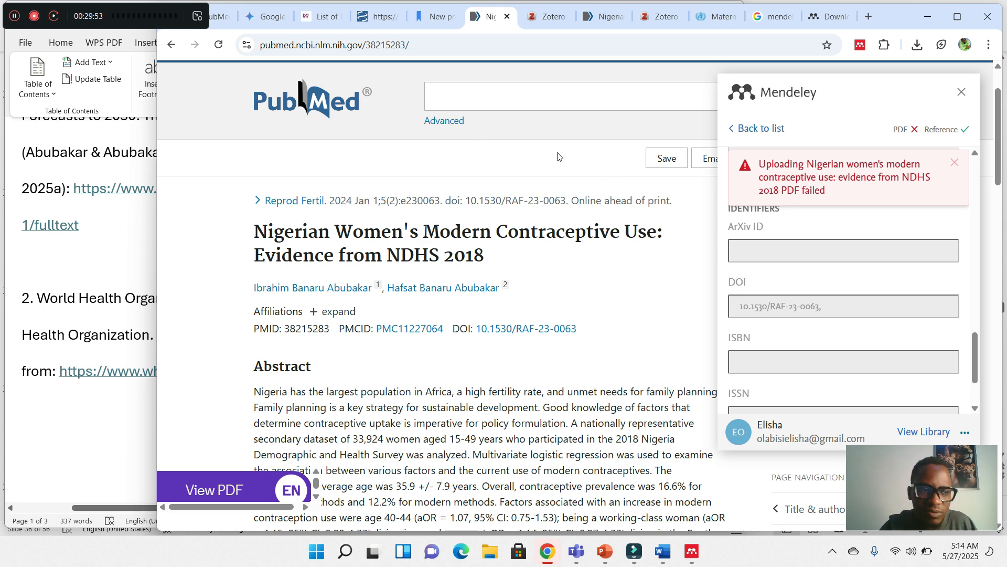
pyautogui.click(427, 20)
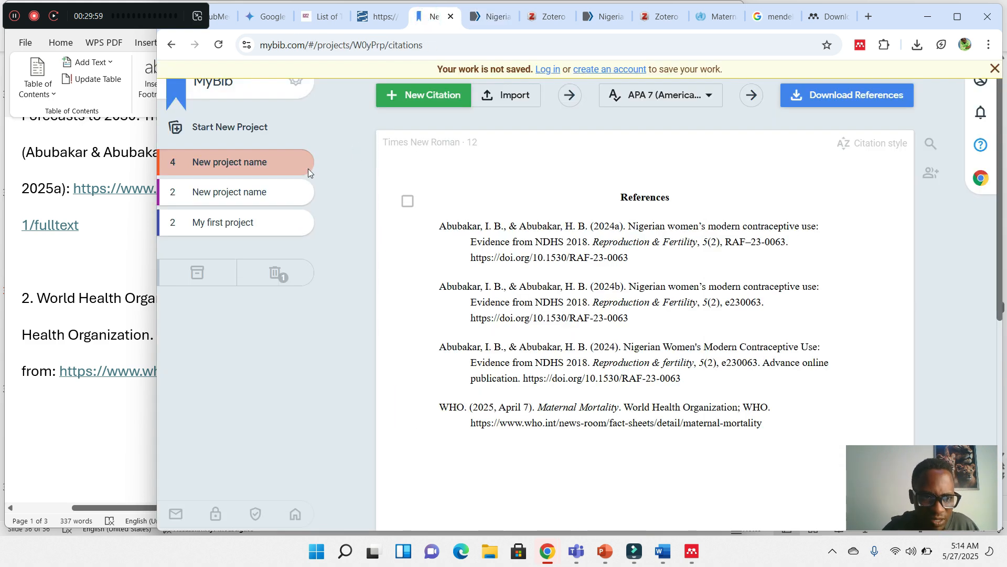
# - Start a new MyBib project with the default name and return to the PubMed article page
pyautogui.click(241, 127)
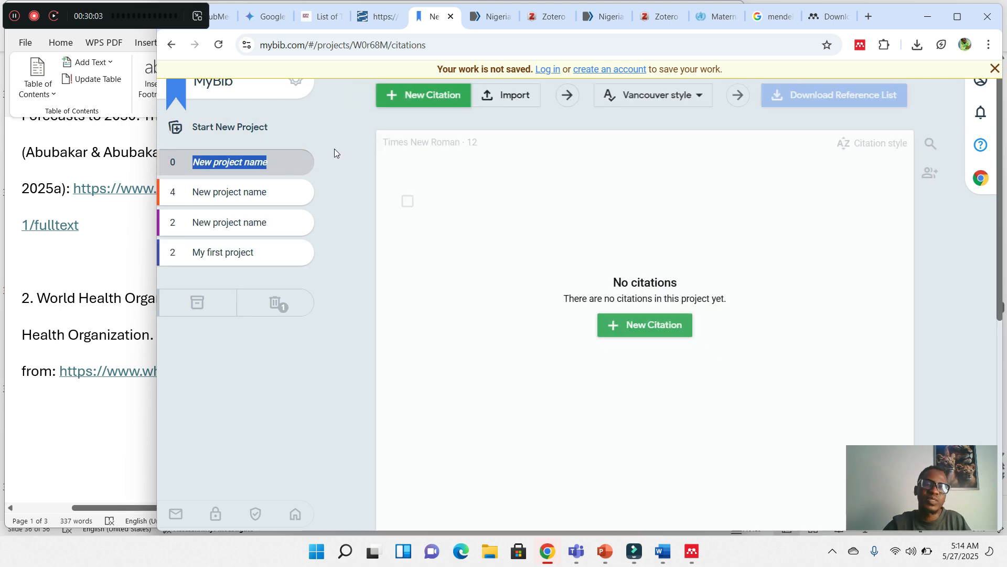
pyautogui.click(336, 135)
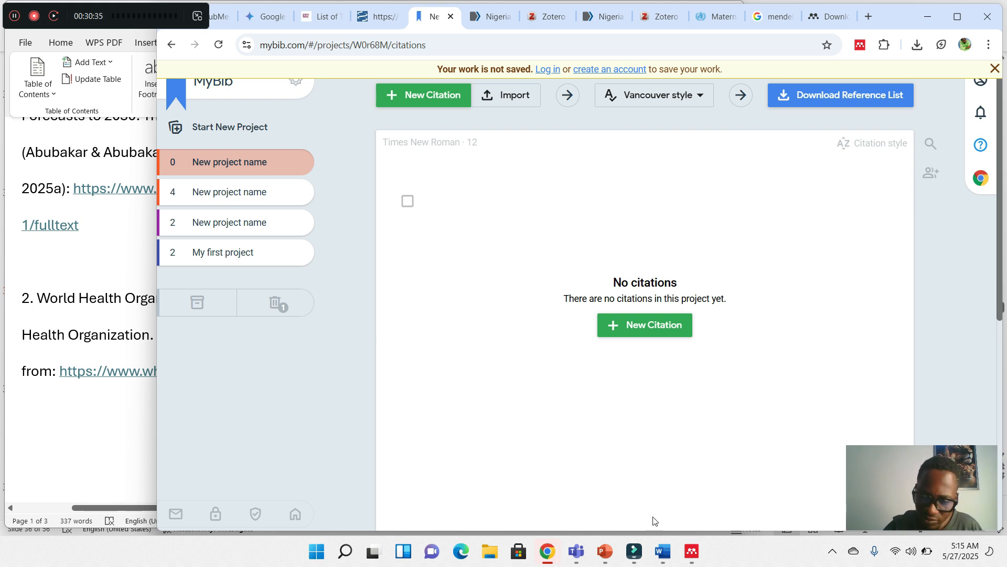
pyautogui.moveTo(689, 556)
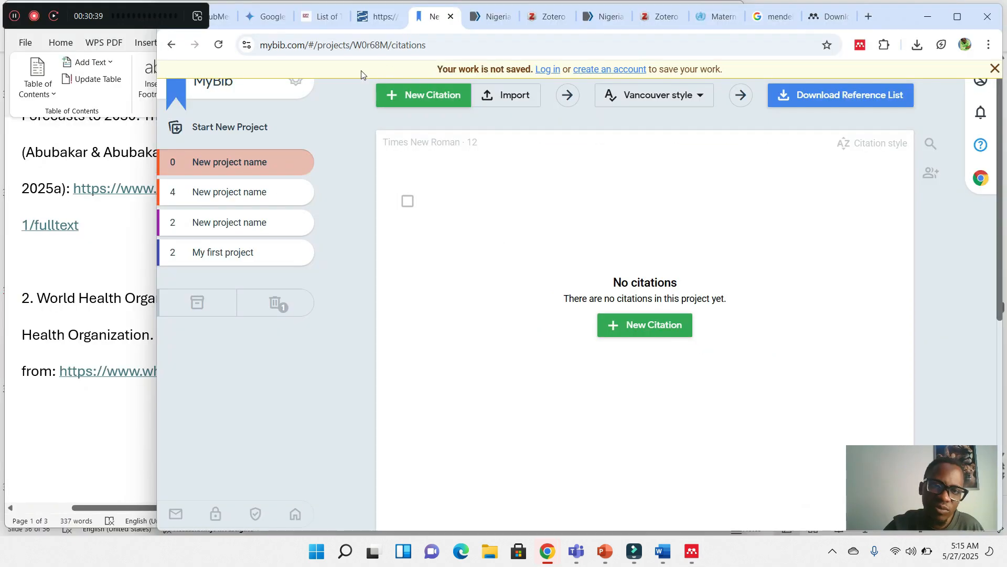
pyautogui.click(483, 16)
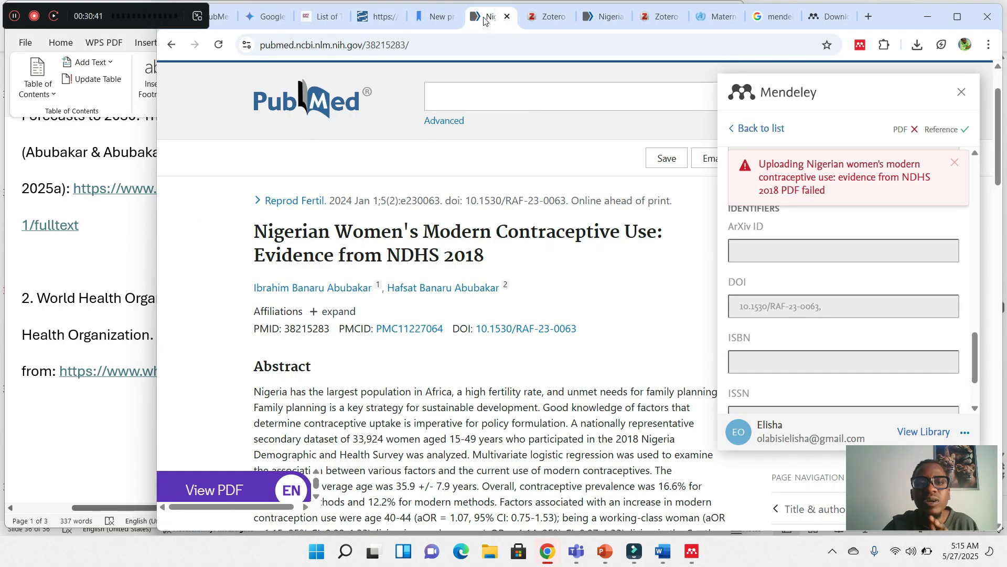
# - Start a new citation in the empty MyBib project, view the manual website entry form and return to the website search
pyautogui.click(429, 13)
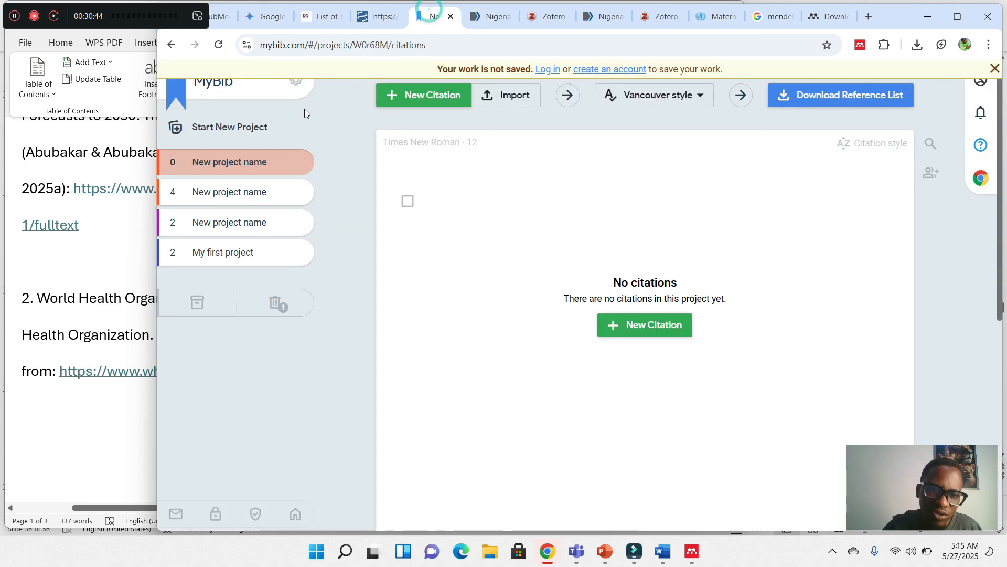
pyautogui.click(430, 97)
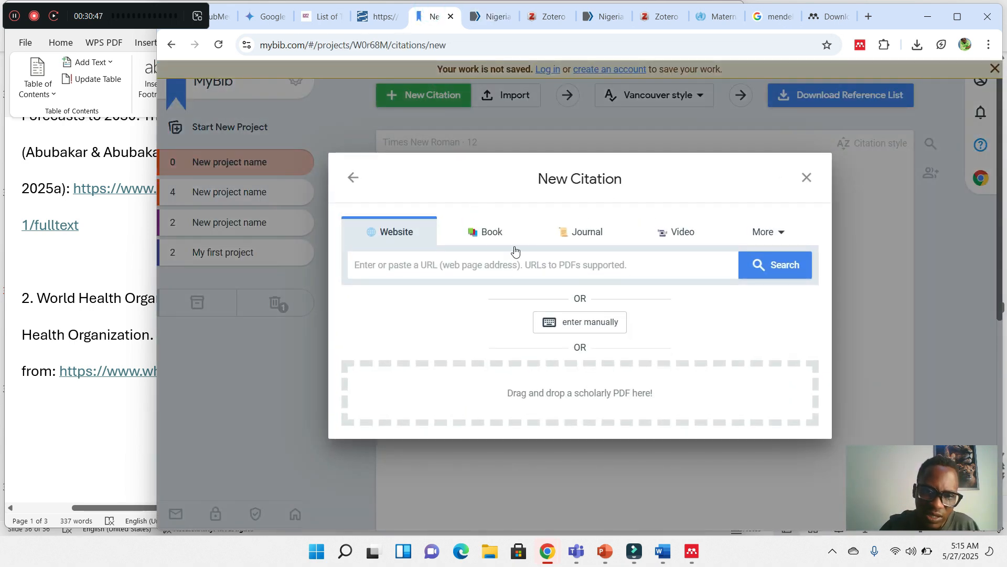
pyautogui.click(451, 269)
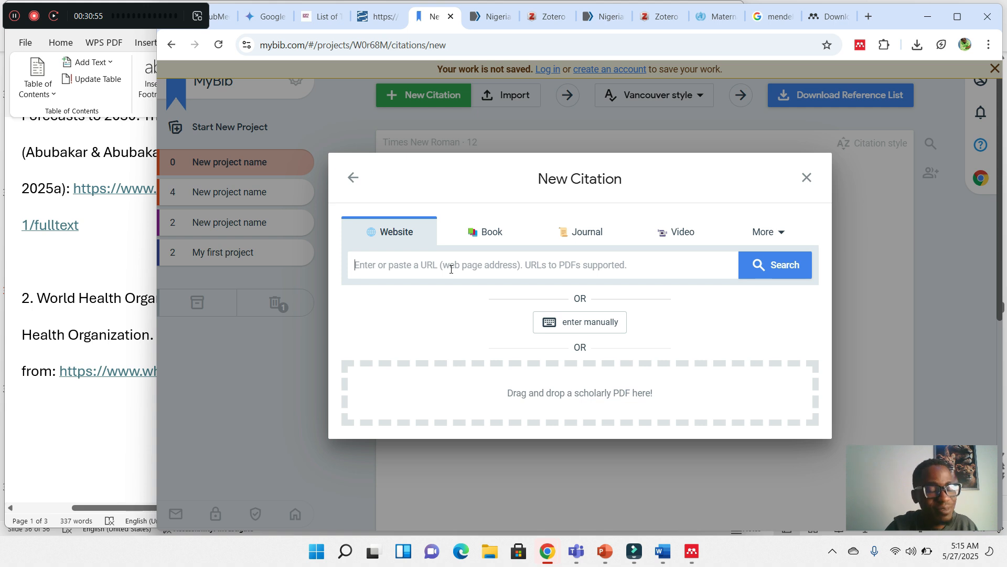
pyautogui.click(578, 322)
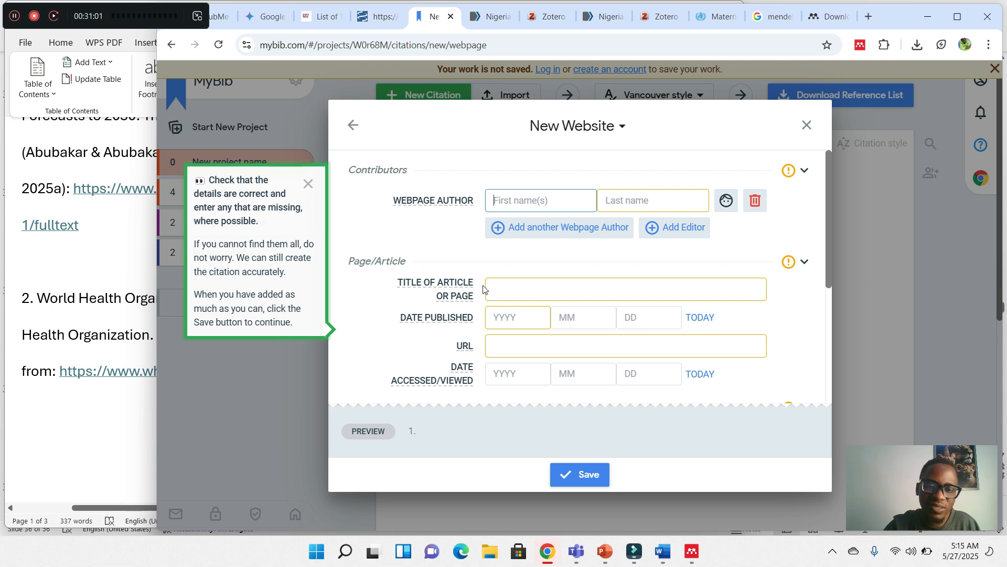
pyautogui.click(353, 125)
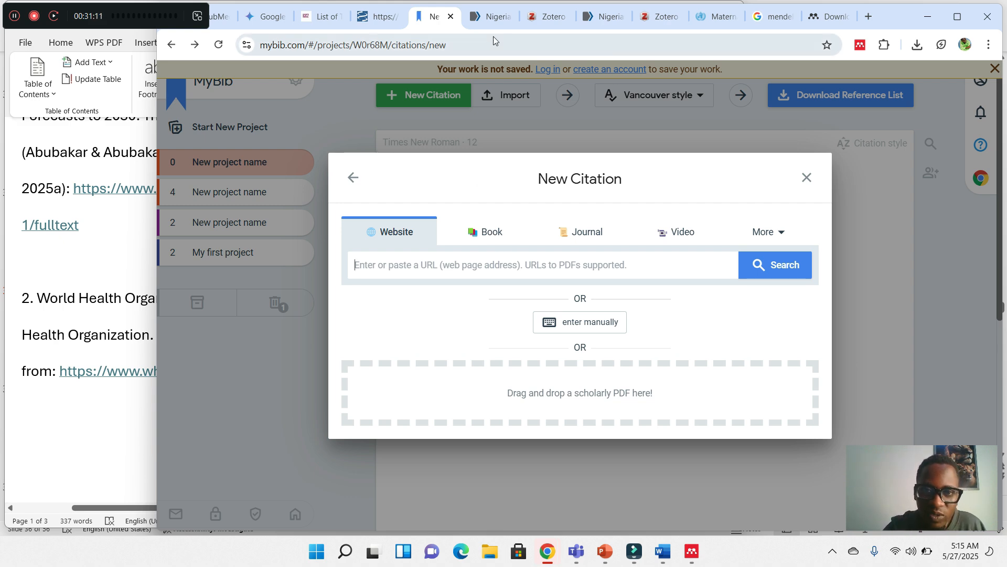
pyautogui.click(481, 22)
pyautogui.click(376, 54)
pyautogui.hotkey('ctrl', 'c')
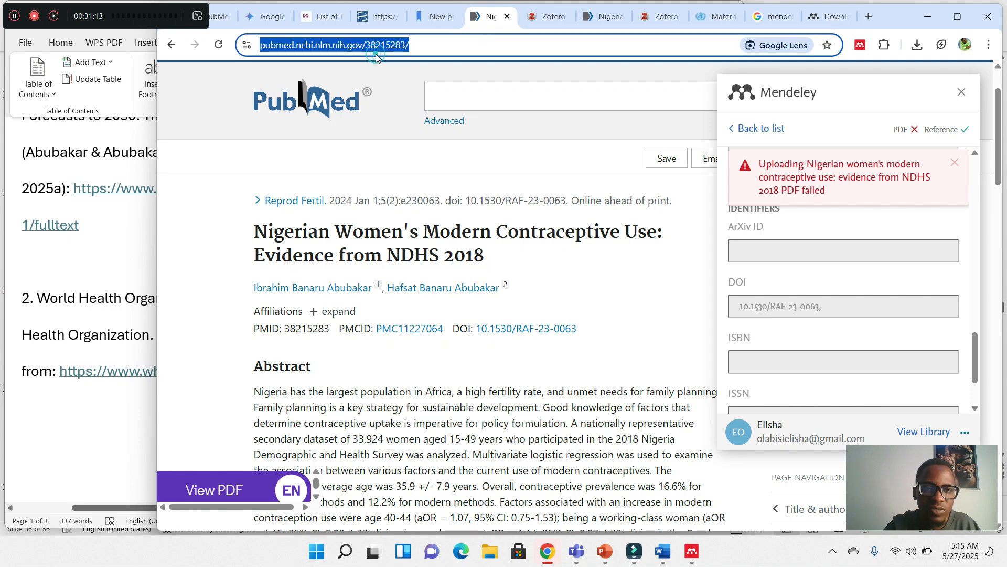
pyautogui.click(419, 23)
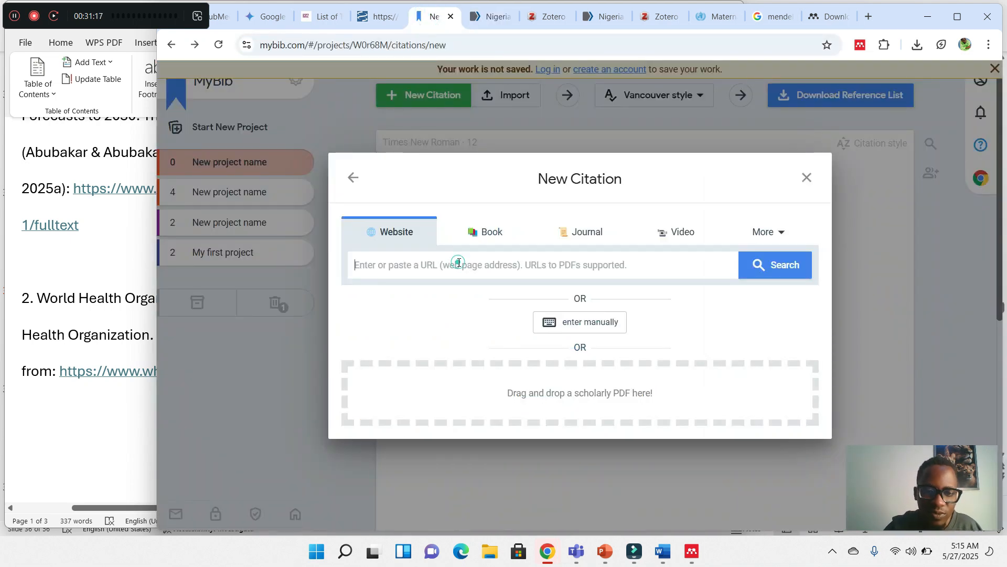
pyautogui.hotkey('ctrl', 'v')
pyautogui.press('Return')
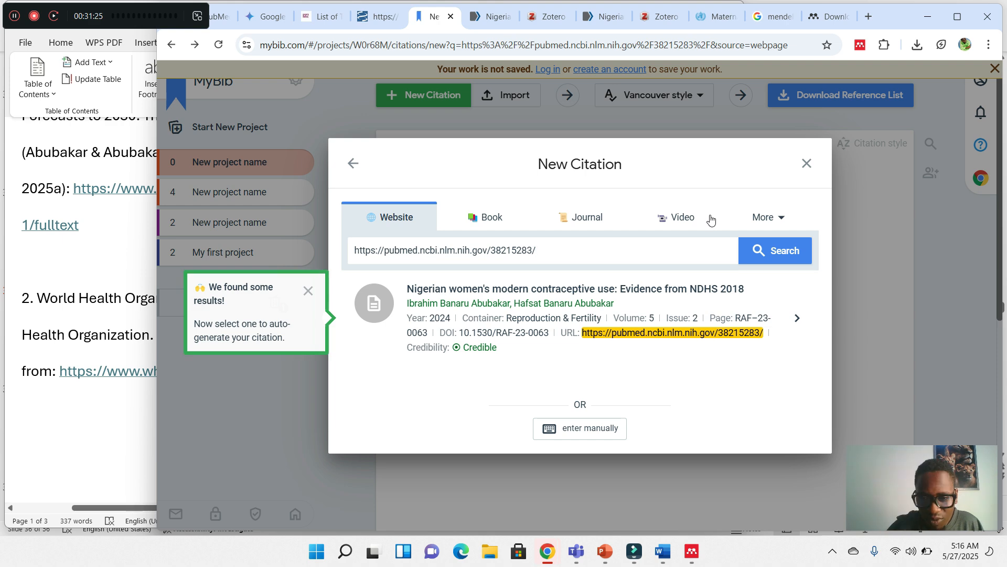
pyautogui.click(548, 315)
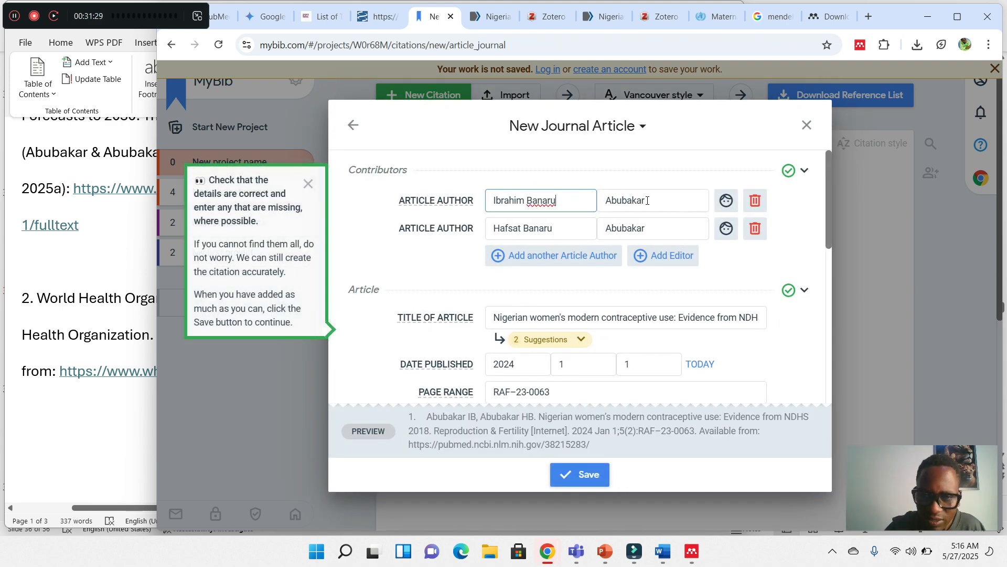
# - Check the first and last name fields of the first article author in the new journal article citation
pyautogui.click(646, 200)
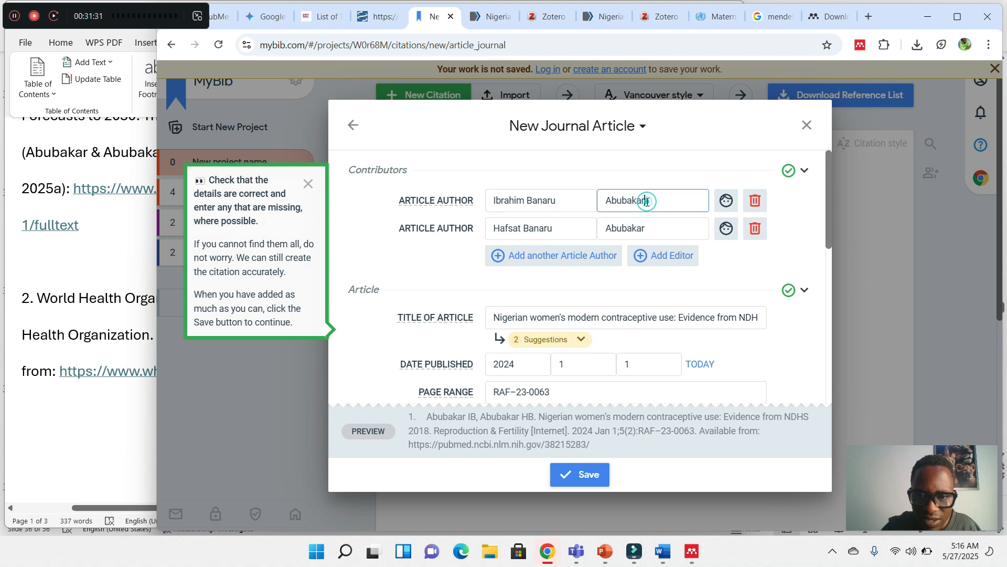
pyautogui.moveTo(624, 199); pyautogui.dragTo(612, 199)
pyautogui.click(608, 199)
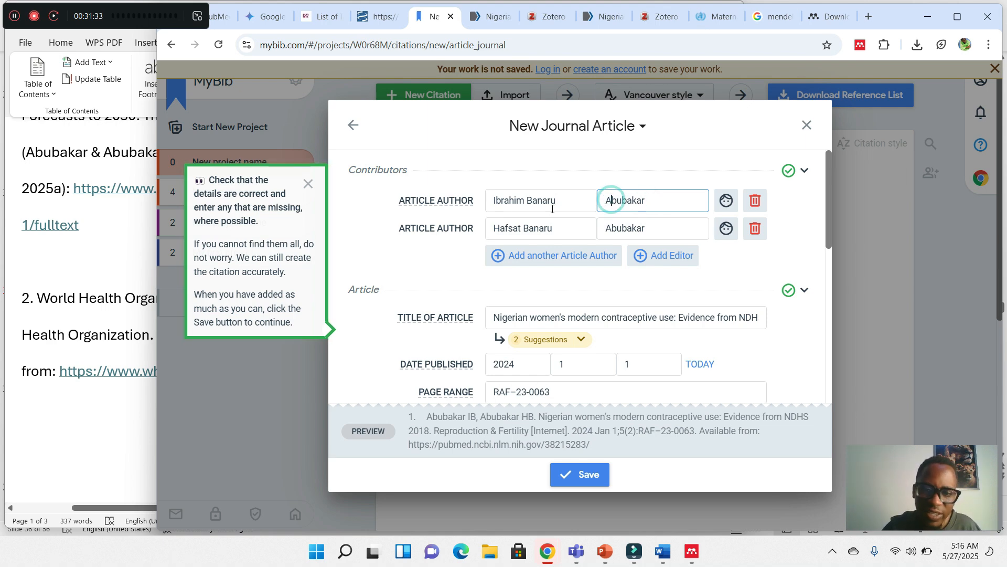
pyautogui.click(490, 200)
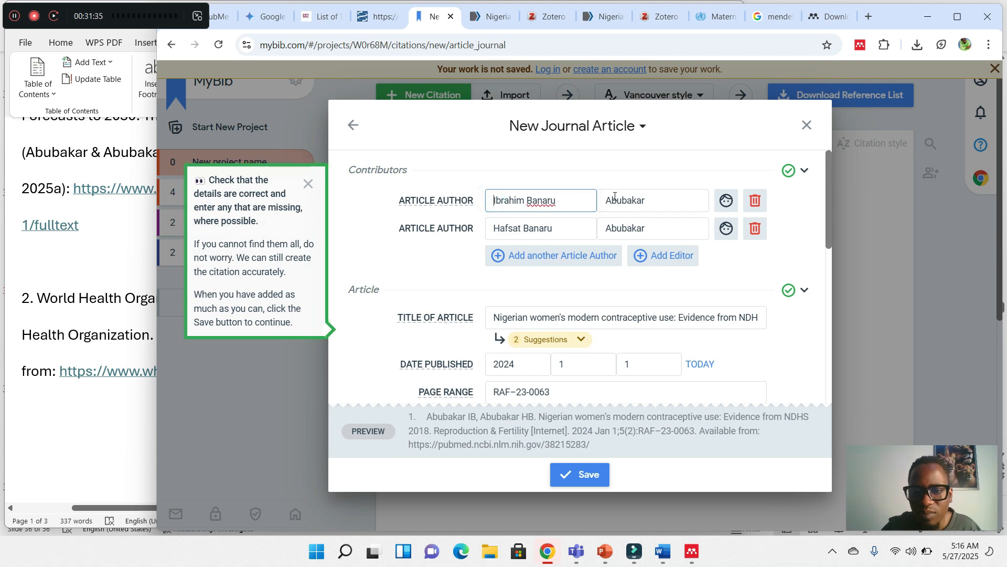
pyautogui.click(530, 200)
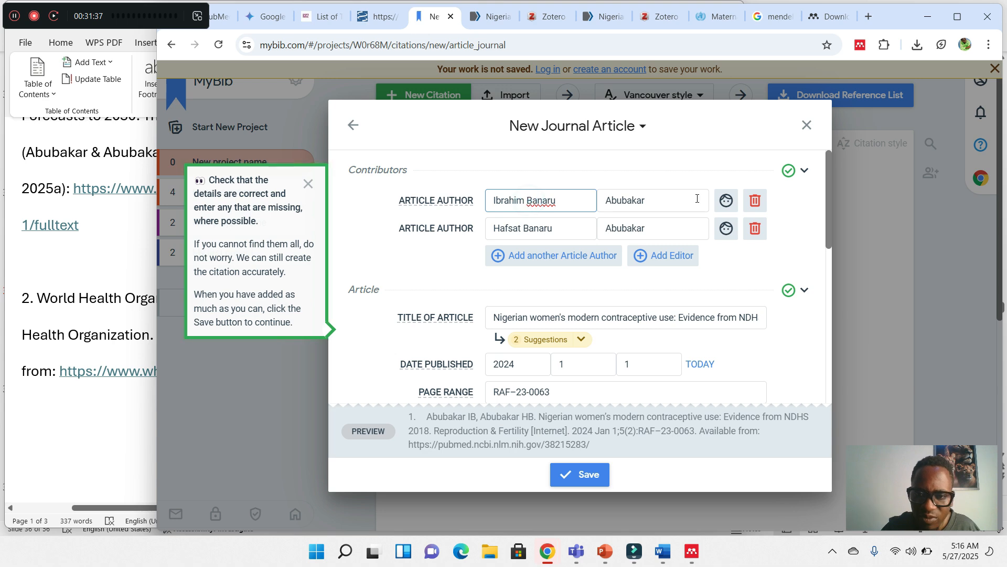
pyautogui.click(647, 203)
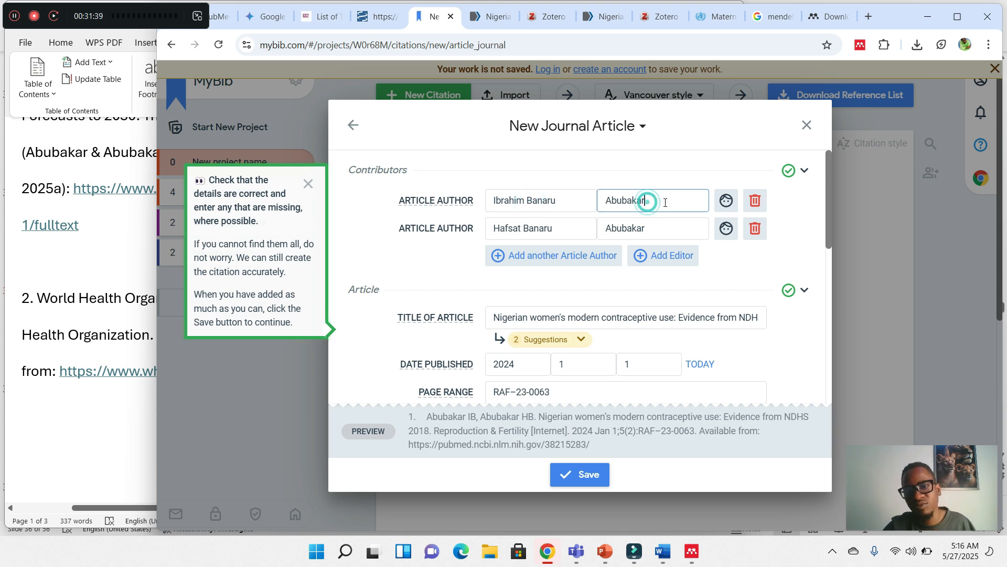
pyautogui.click(653, 158)
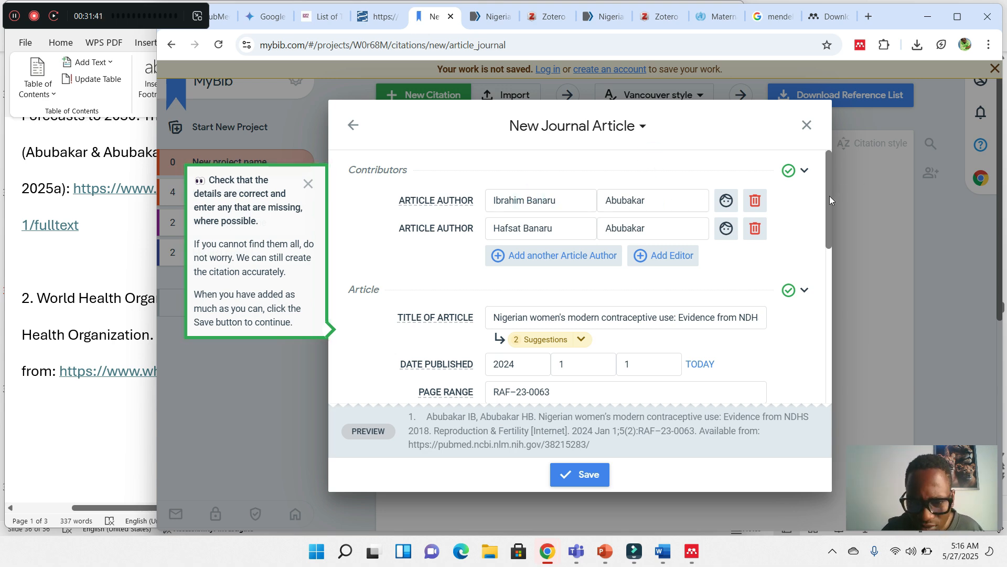
# - Set the citation's page range to e230063, copied from the PubMed article page, and save the citation
pyautogui.moveTo(829, 197); pyautogui.dragTo(817, 255)
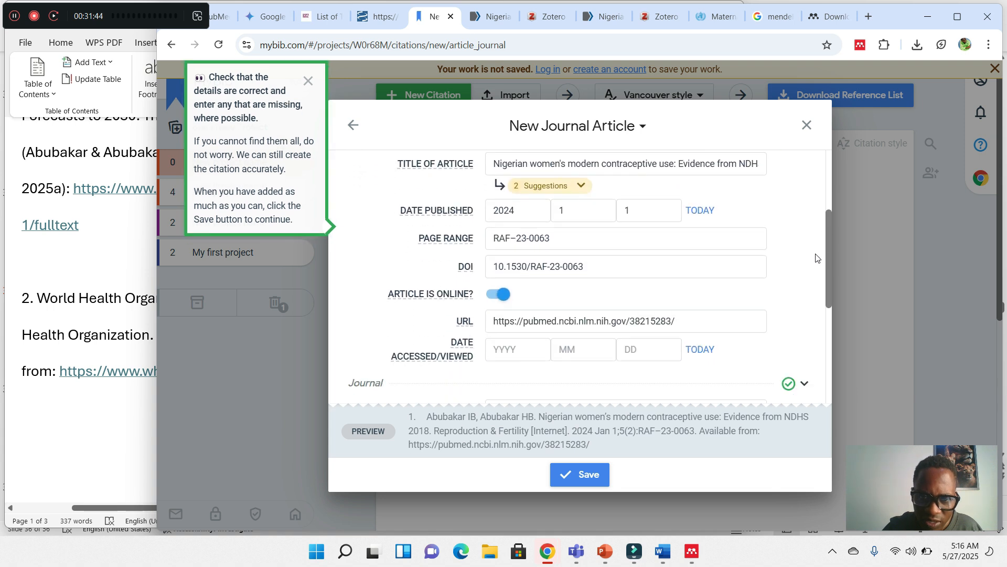
pyautogui.click(581, 244)
pyautogui.doubleClick(589, 243)
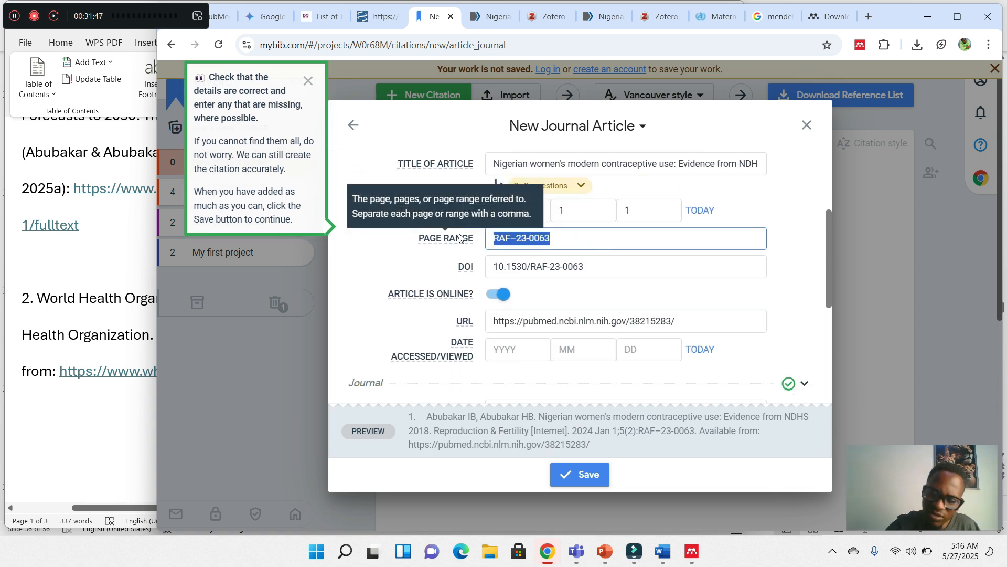
pyautogui.press('BackSpace')
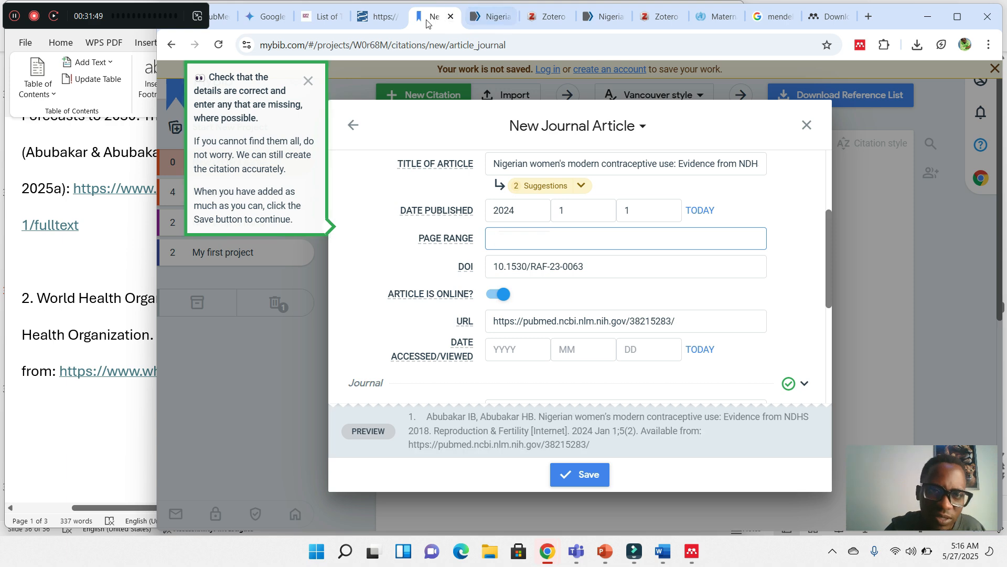
pyautogui.click(483, 17)
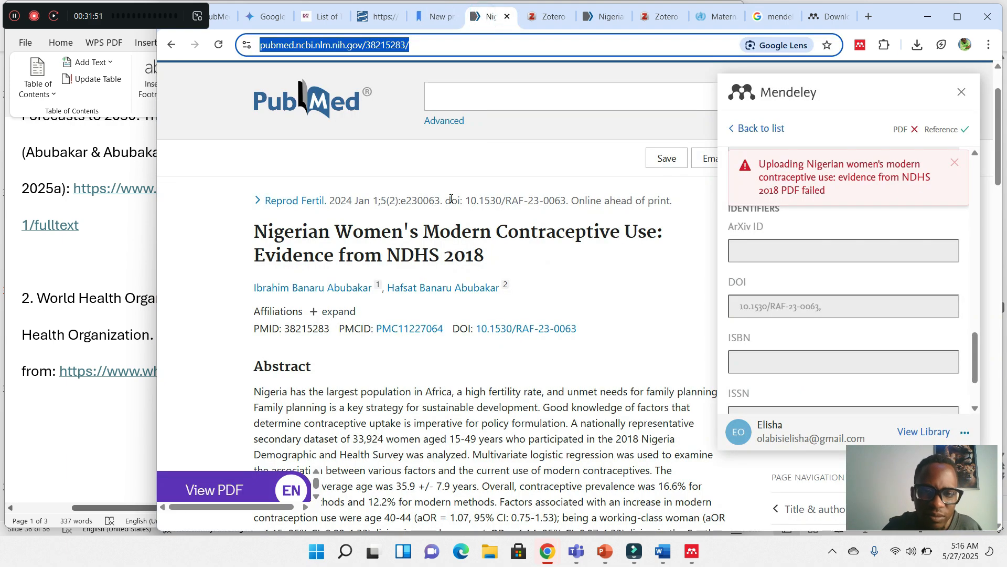
pyautogui.moveTo(440, 200); pyautogui.dragTo(404, 194)
pyautogui.hotkey('ctrl', 'c')
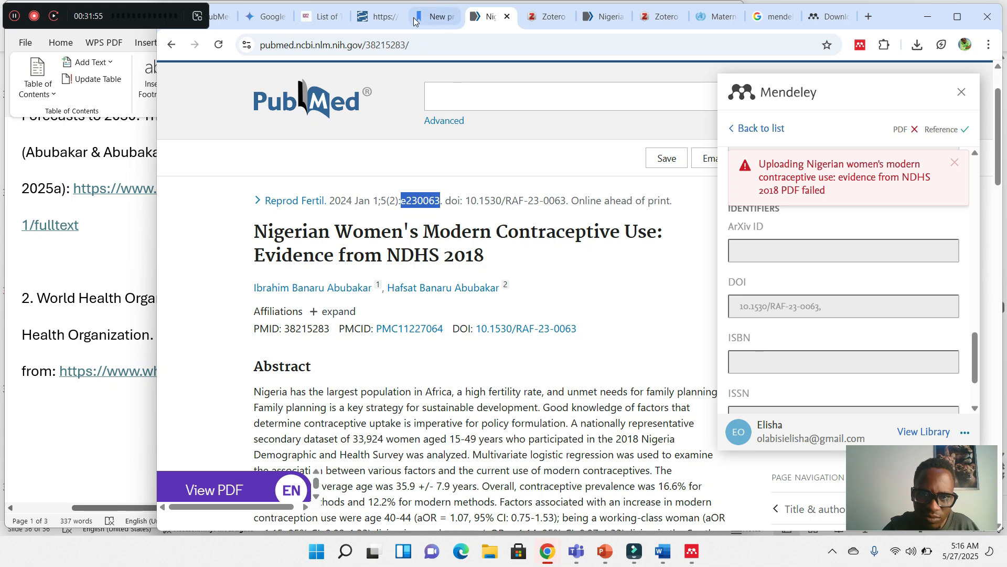
pyautogui.click(434, 17)
pyautogui.click(516, 248)
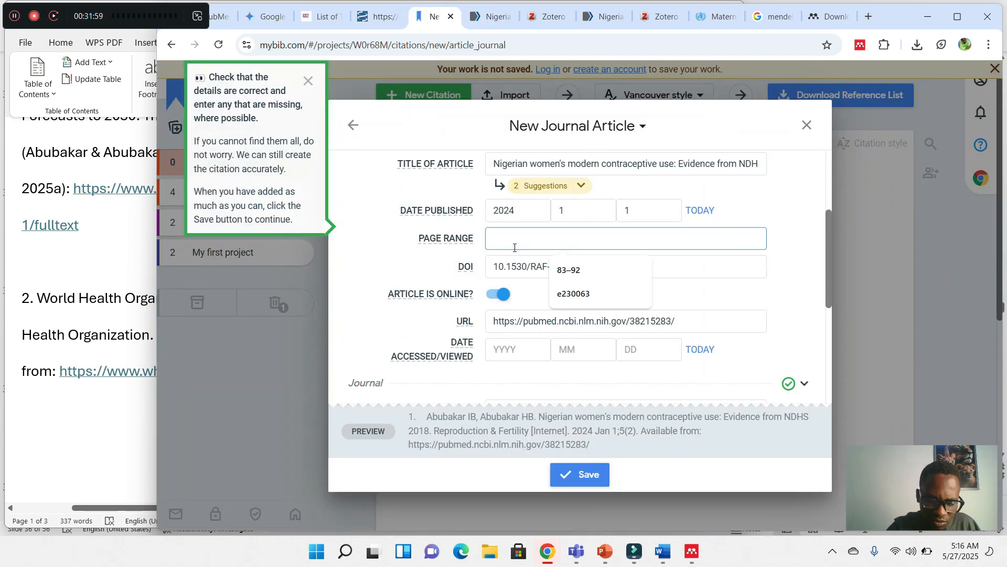
pyautogui.hotkey('ctrl', 'v')
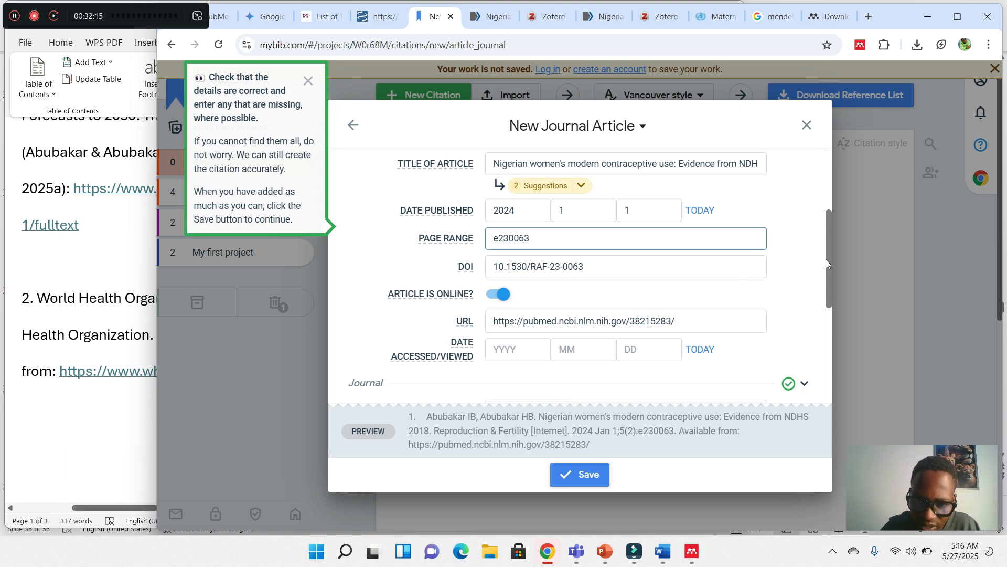
pyautogui.moveTo(825, 259); pyautogui.dragTo(825, 285)
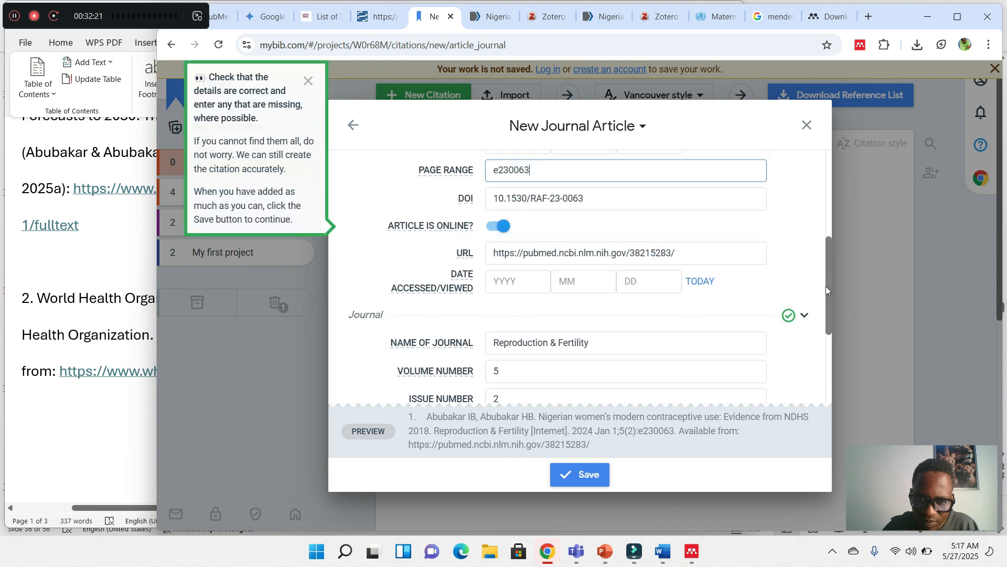
pyautogui.click(570, 477)
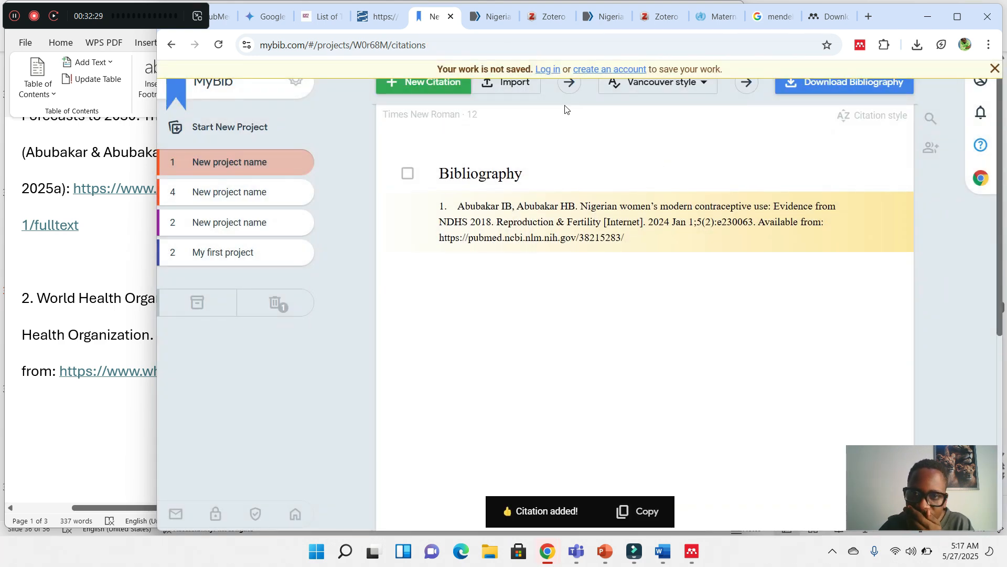
# - Change the project's citation style to APA 7 (American Psychological Association 7th edition)
pyautogui.click(650, 83)
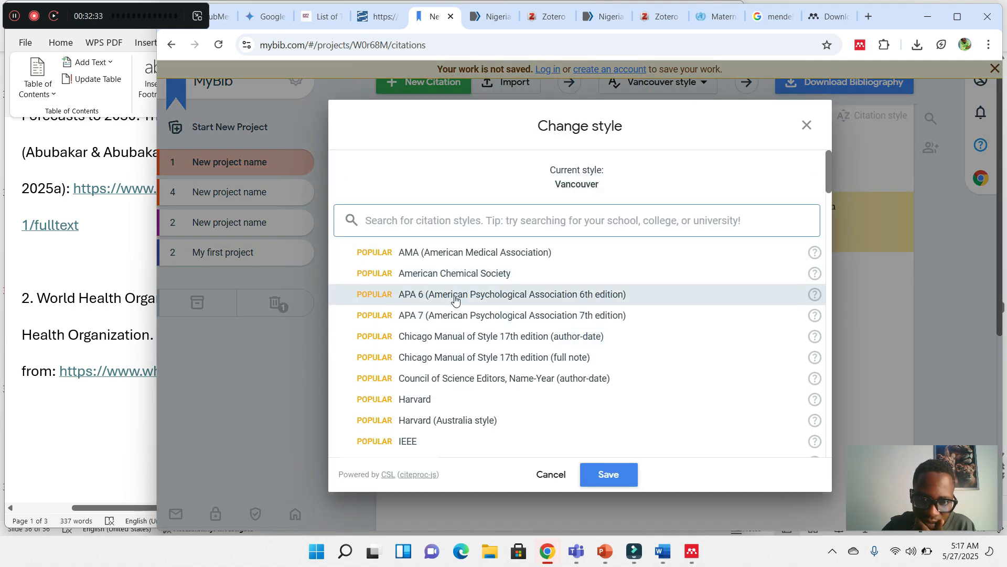
pyautogui.click(444, 315)
pyautogui.click(589, 477)
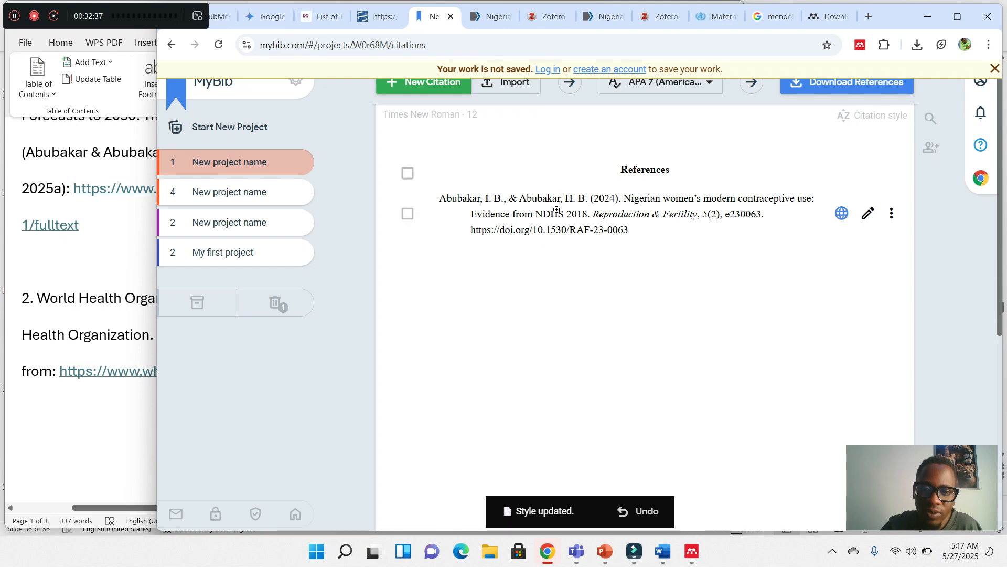
# - Show the in-text citation forms of the contraceptive use reference, try copying both, and end with the parenthetical form copied
pyautogui.click(577, 213)
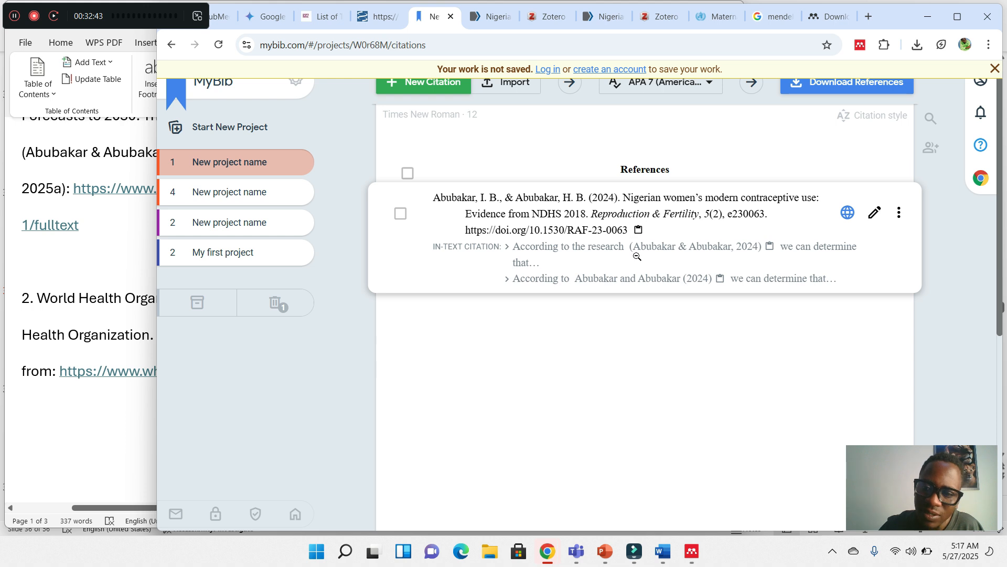
pyautogui.click(678, 253)
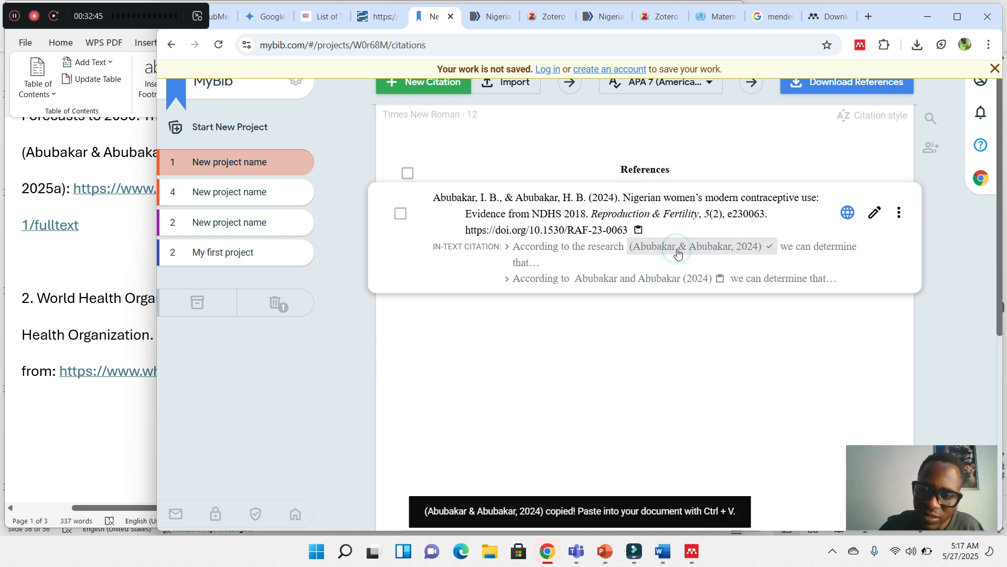
pyautogui.click(630, 280)
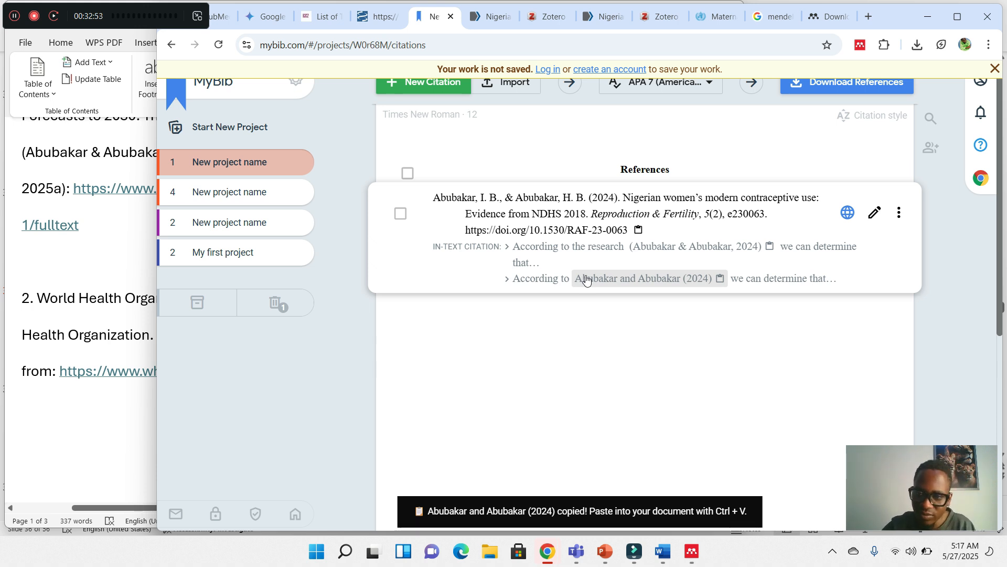
pyautogui.click(647, 247)
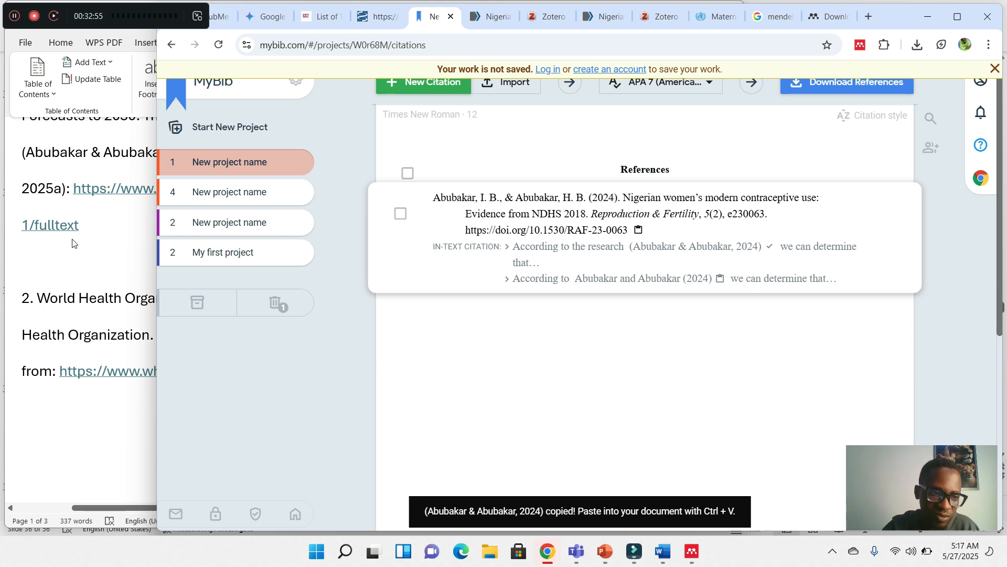
# - Switch to Word and paste the parenthetical citation after "Antimicrobial Resistance" in the second bibliography entry, before "[Internet]"
pyautogui.click(73, 258)
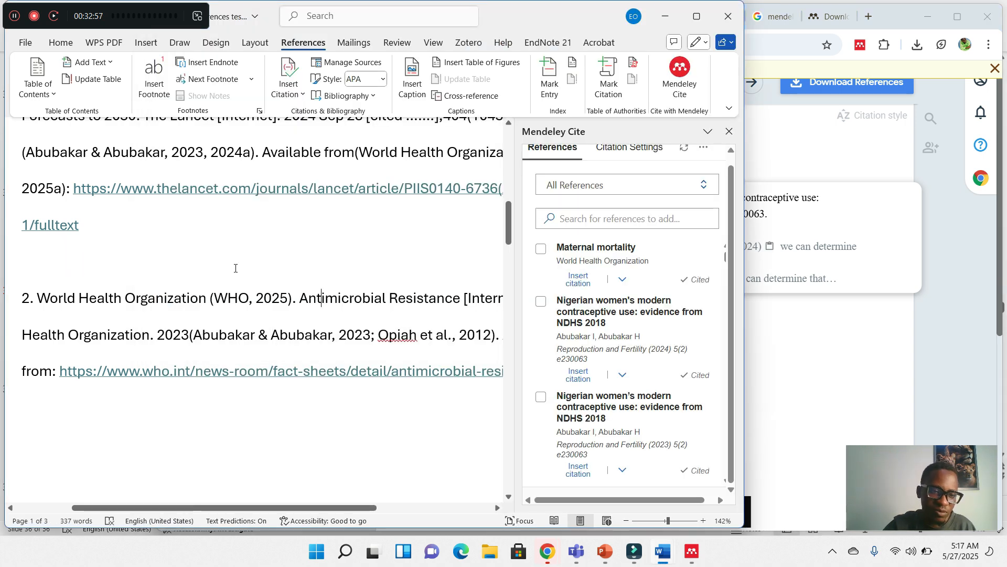
pyautogui.click(466, 299)
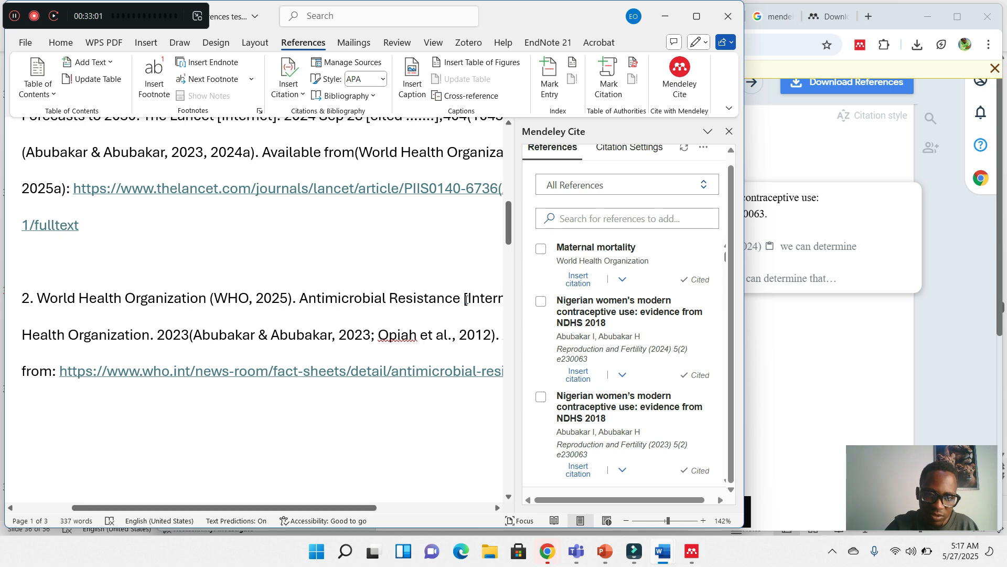
pyautogui.hotkey('ctrl', 'v')
pyautogui.press('BackSpace')
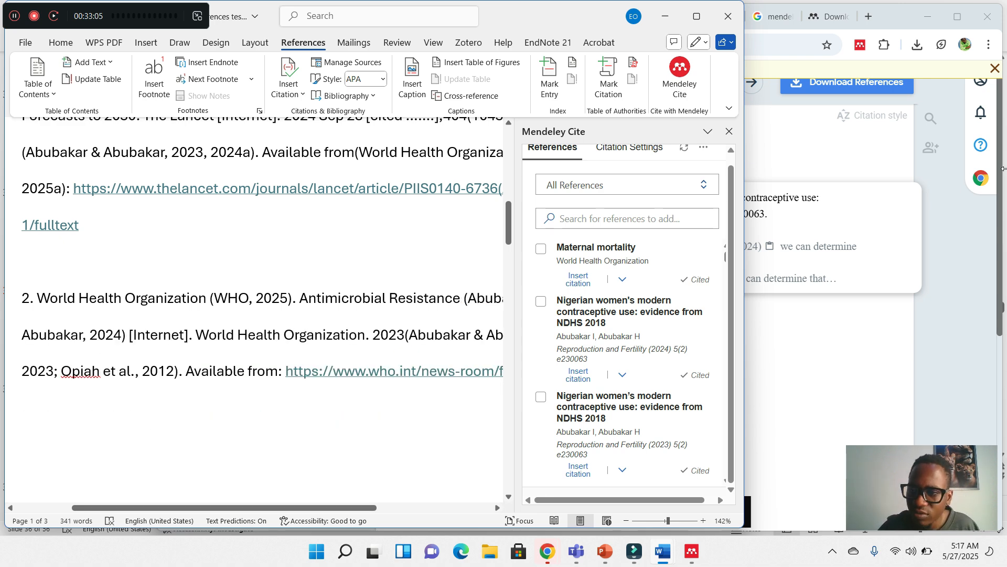
# - Start a new journal citation in MyBib and search for the article by its DOI, 10.1530/RAF-23-0063, copied from PubMed
pyautogui.click(950, 219)
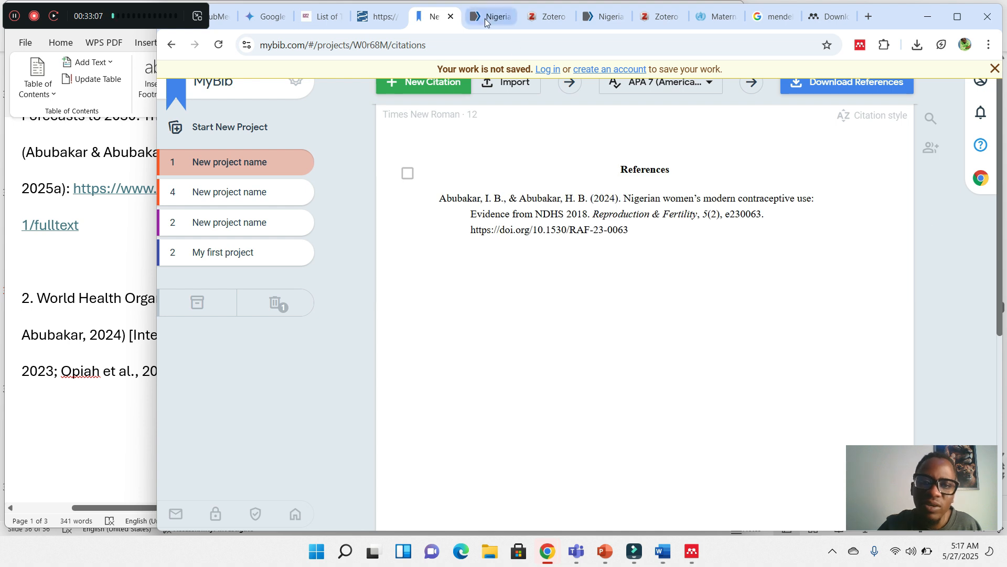
pyautogui.click(432, 89)
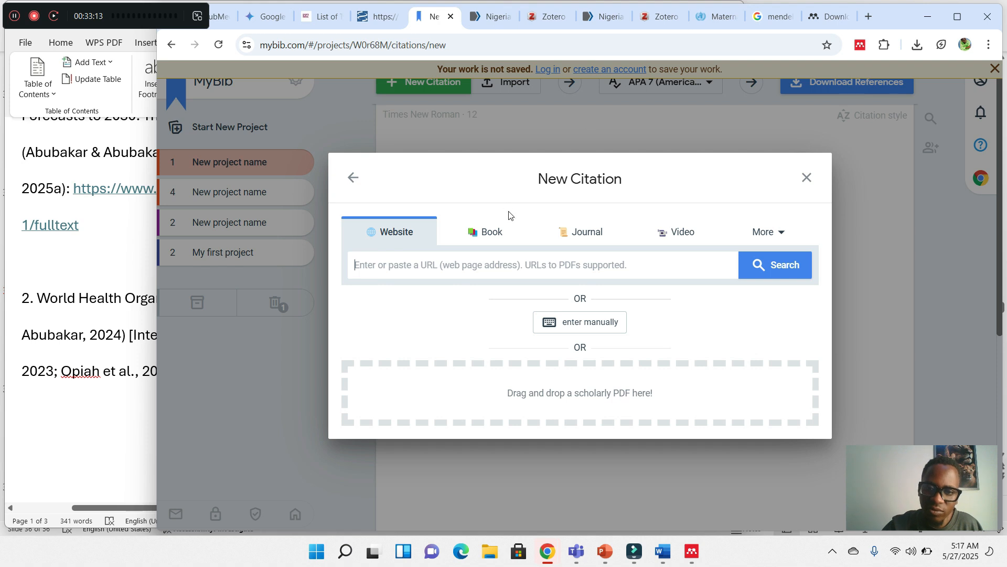
pyautogui.click(584, 241)
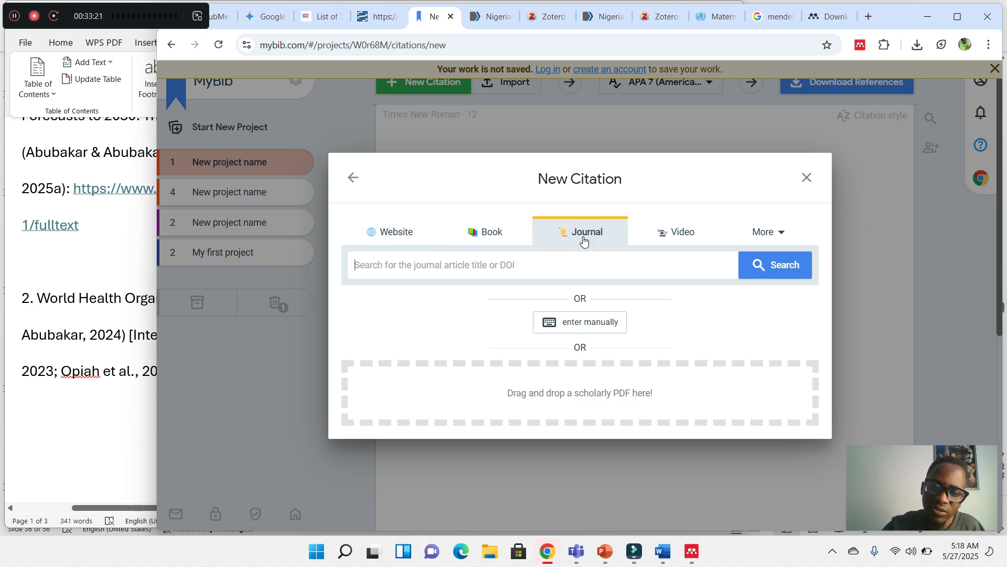
pyautogui.click(486, 265)
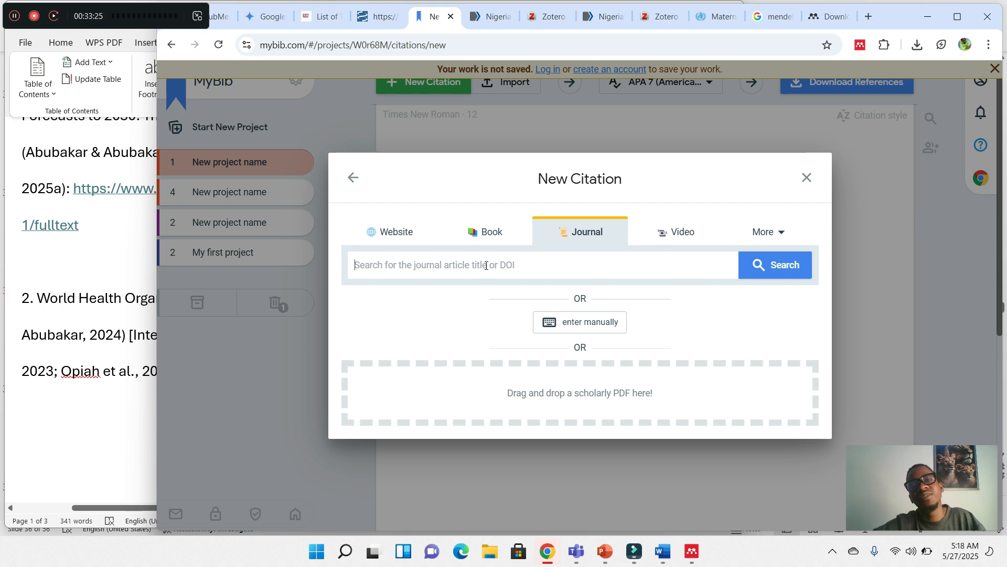
pyautogui.click(476, 23)
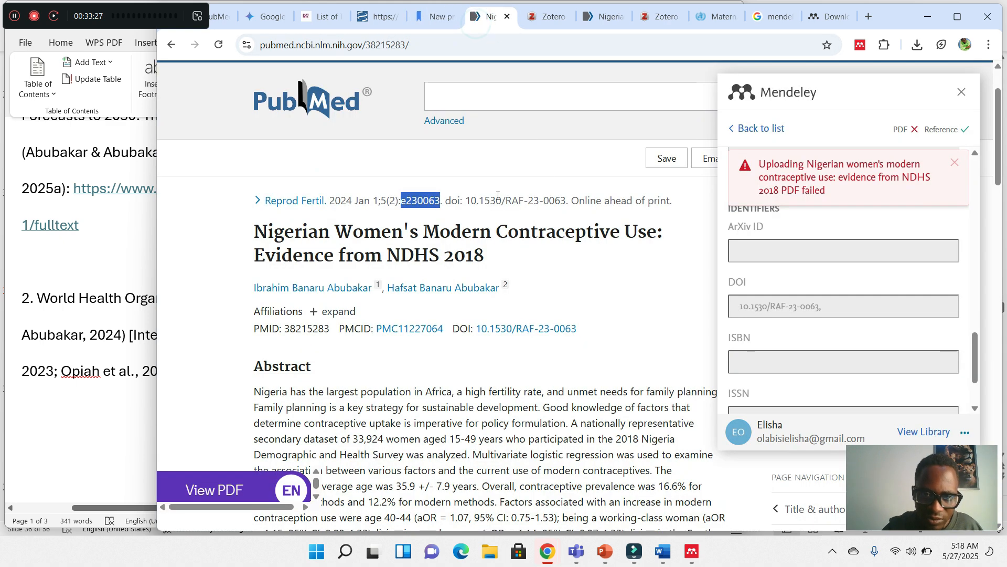
pyautogui.moveTo(565, 200); pyautogui.dragTo(472, 199)
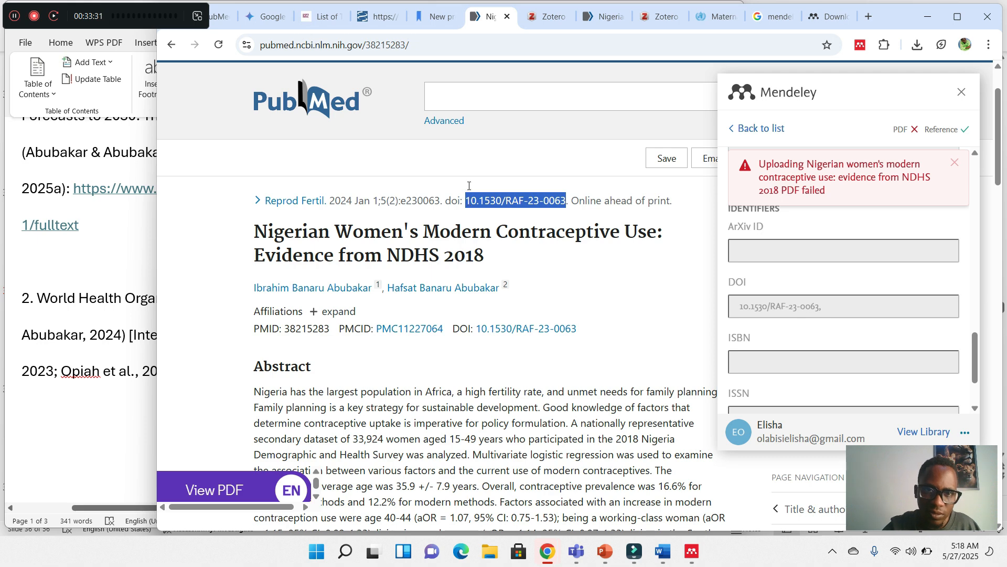
pyautogui.click(434, 17)
pyautogui.click(535, 277)
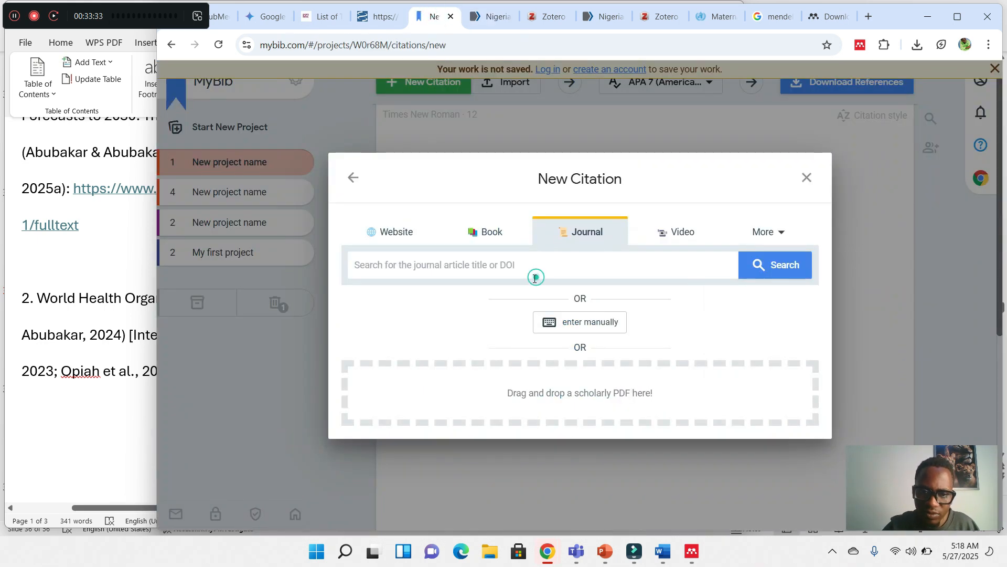
pyautogui.write('10.1530/RAF-23-0063')
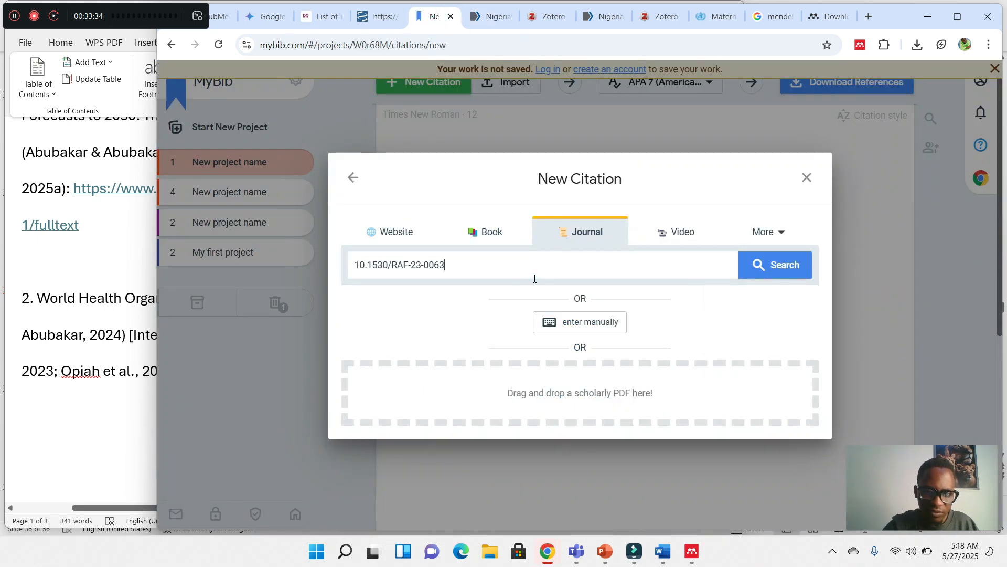
pyautogui.click(766, 264)
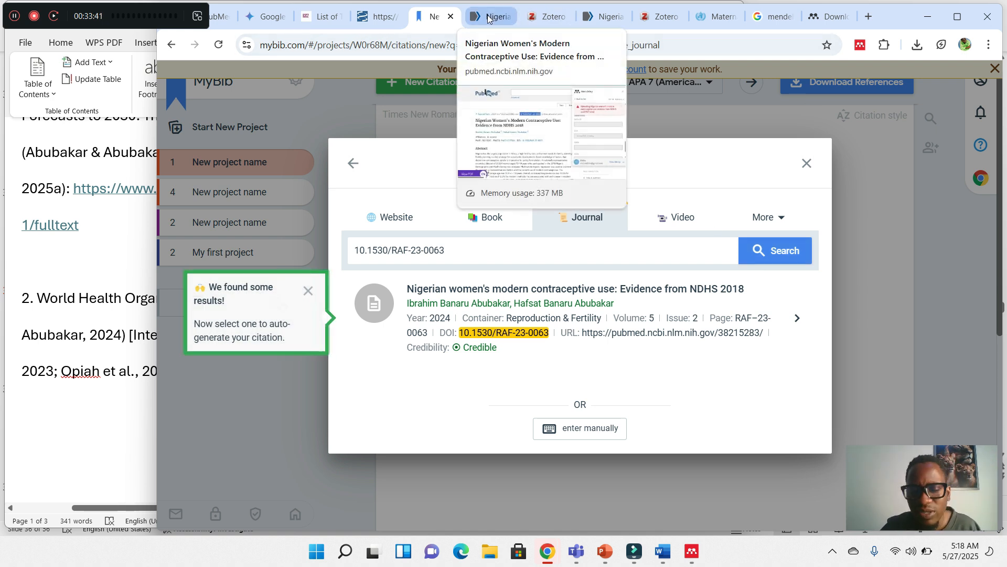
pyautogui.click(698, 17)
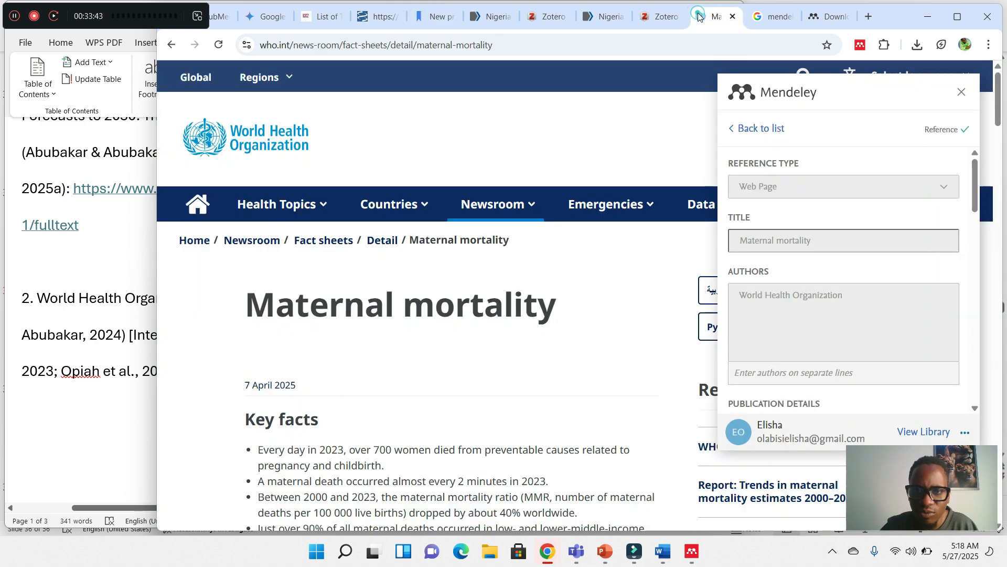
pyautogui.click(532, 46)
pyautogui.hotkey('ctrl', 'c')
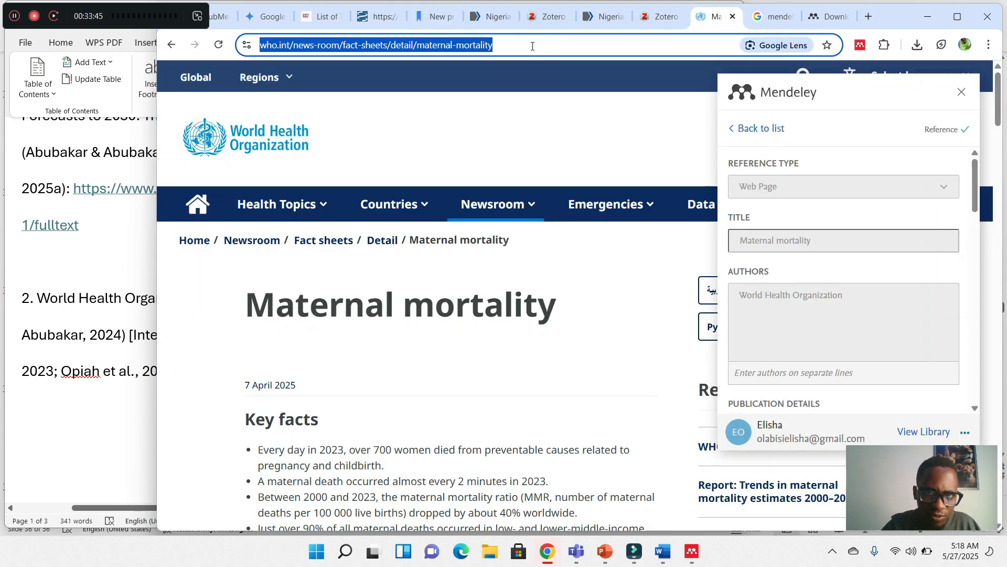
pyautogui.click(418, 6)
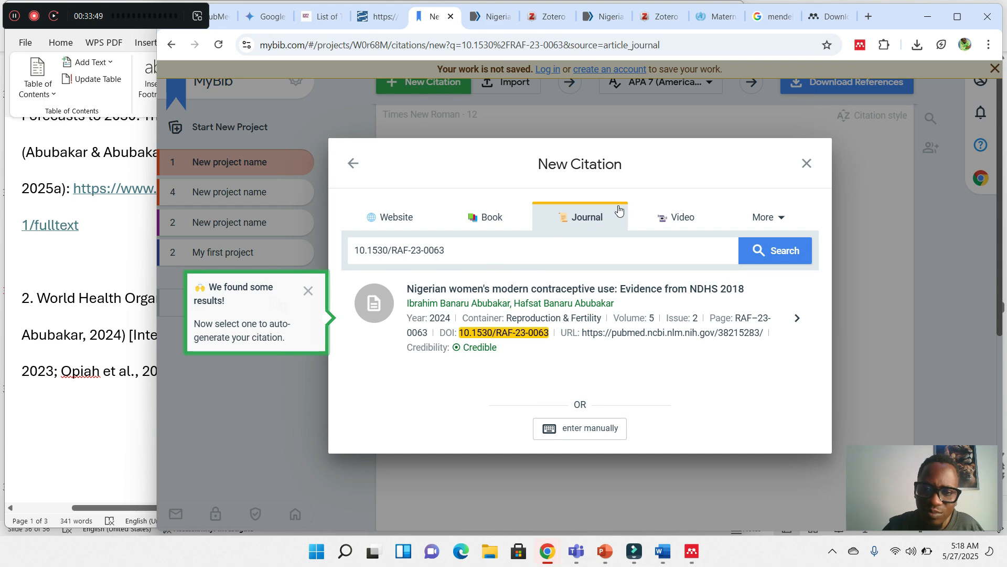
pyautogui.click(420, 244)
pyautogui.click(403, 226)
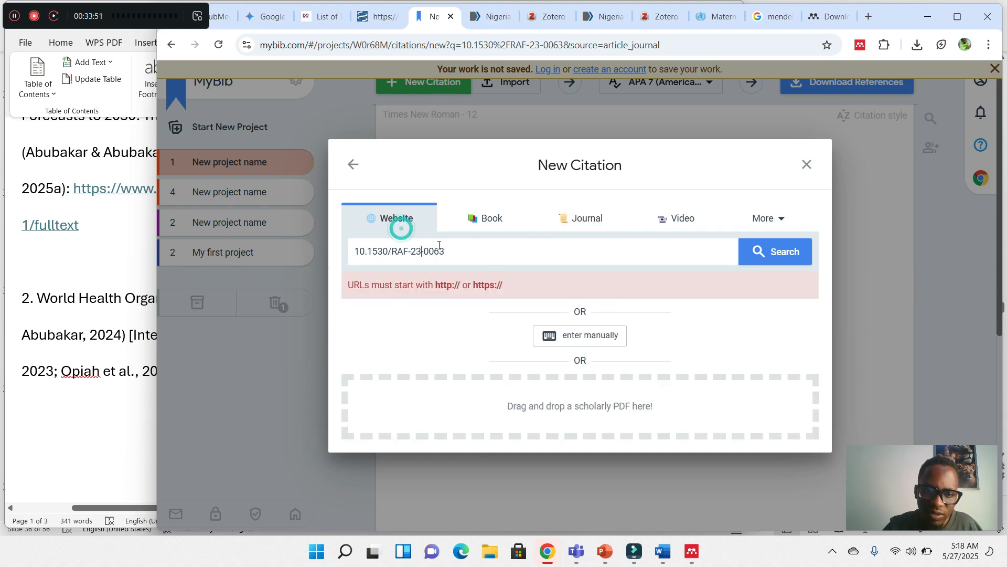
pyautogui.tripleClick(470, 254)
pyautogui.hotkey('ctrl', 'v')
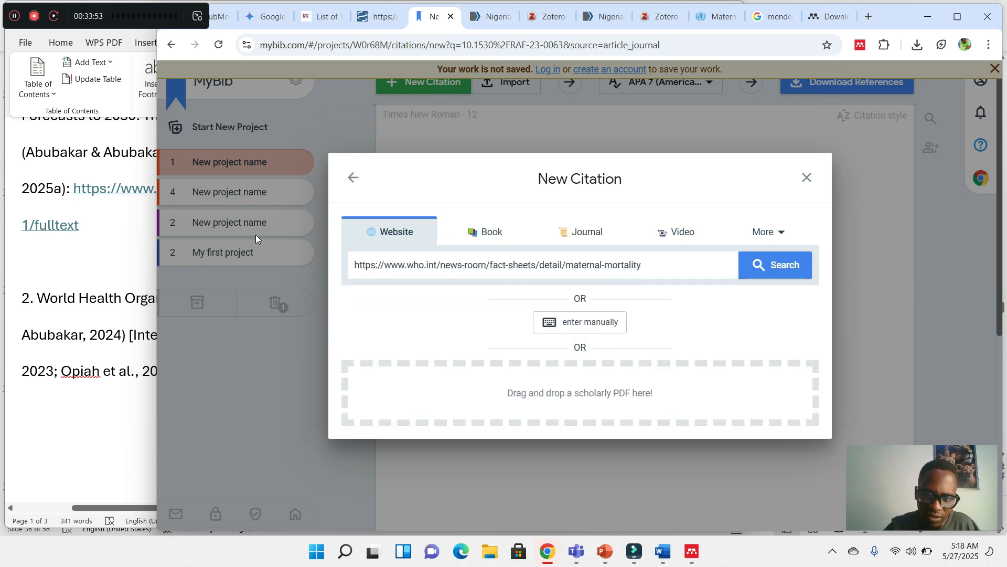
pyautogui.click(775, 266)
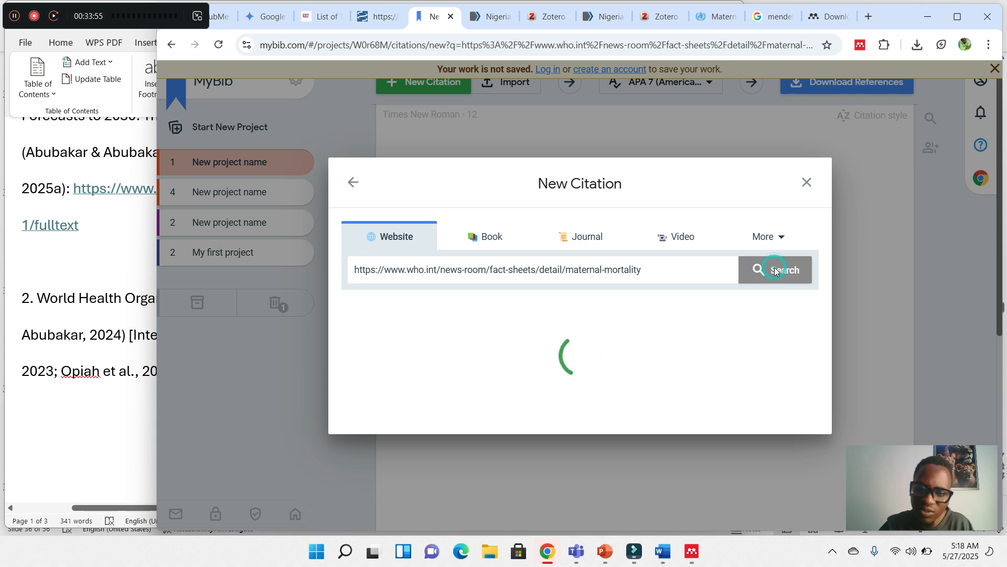
# - Use the Maternal Mortality search result with WHO as webpage author, review its publication and website details, and save the citation
pyautogui.click(649, 286)
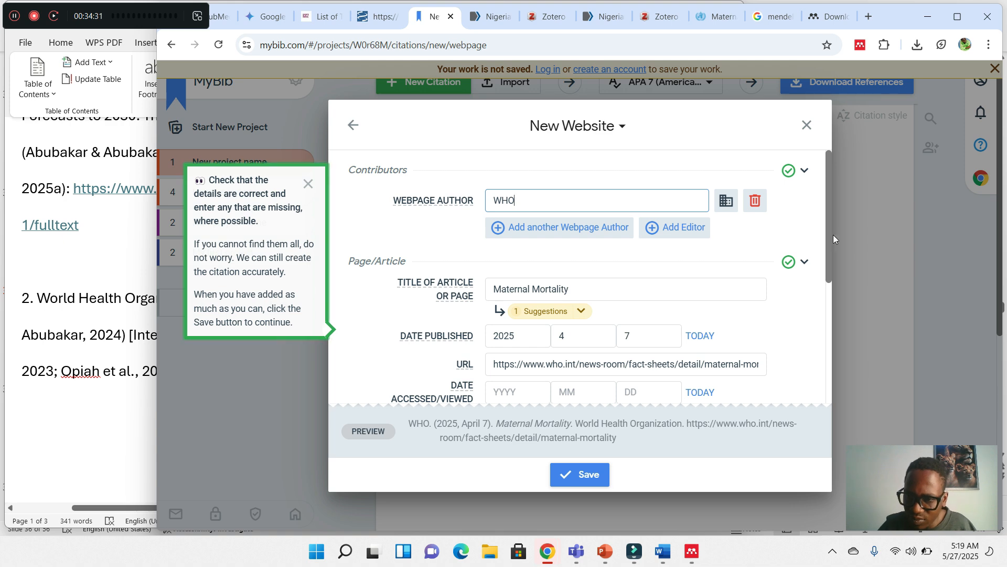
pyautogui.tripleClick(830, 247)
pyautogui.moveTo(828, 226); pyautogui.dragTo(839, 300)
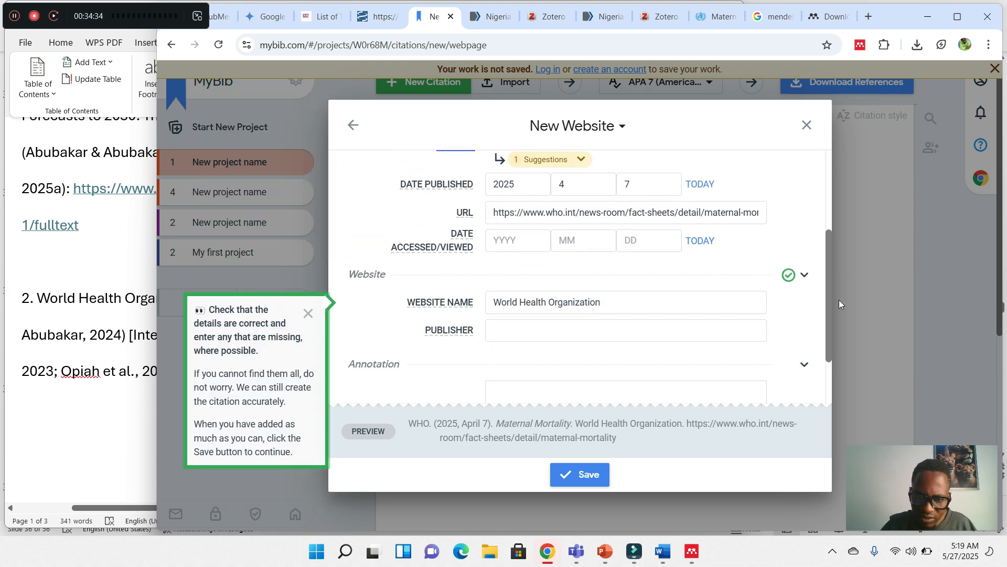
pyautogui.click(624, 301)
pyautogui.click(609, 280)
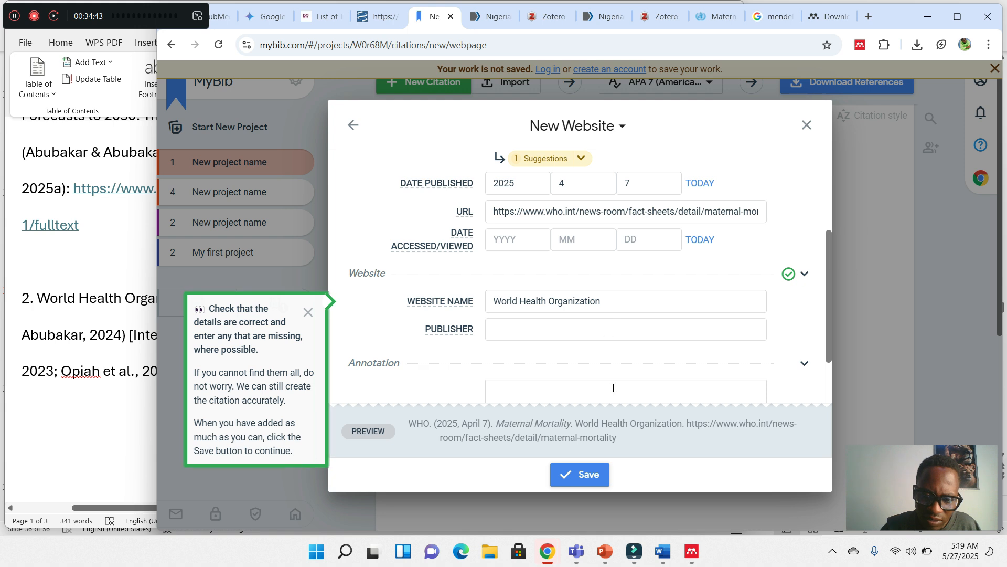
pyautogui.click(585, 480)
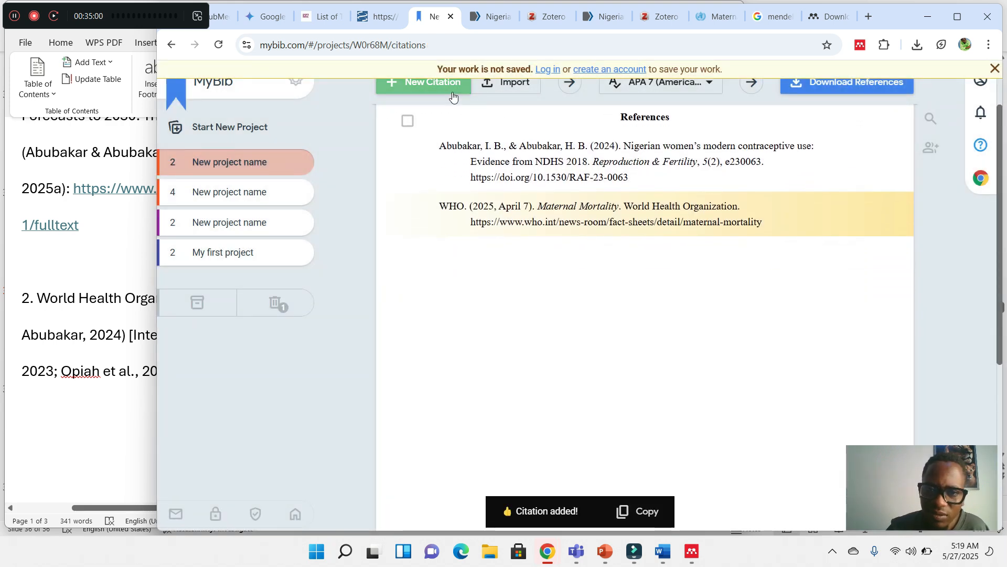
# - Start another new citation, using the Write/paste citation source type
pyautogui.click(453, 94)
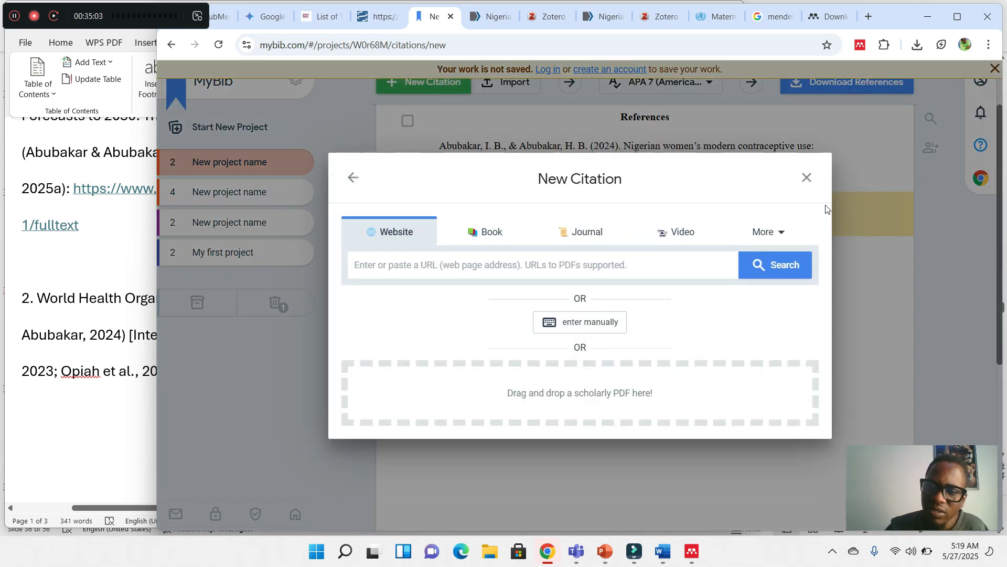
pyautogui.click(781, 233)
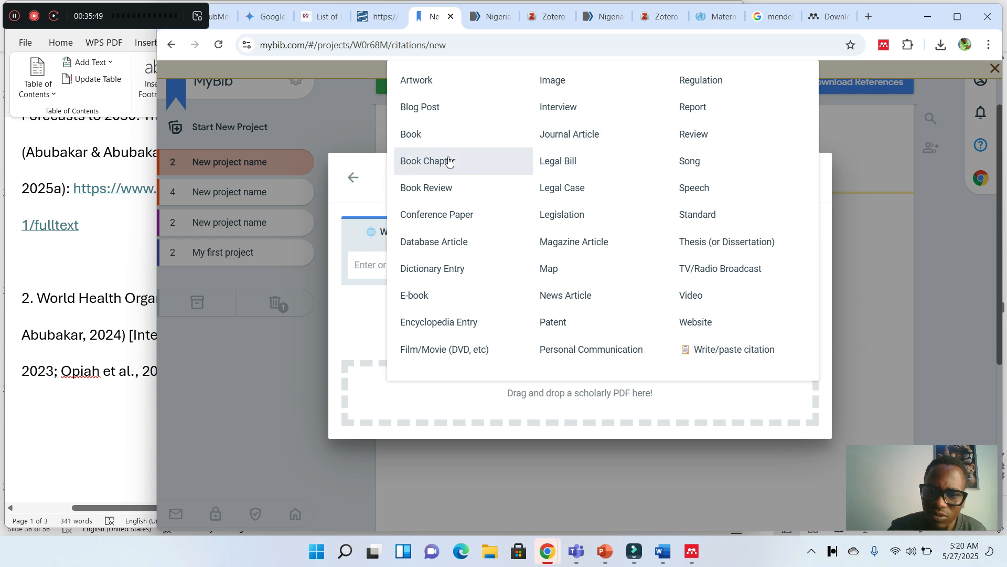
pyautogui.click(720, 354)
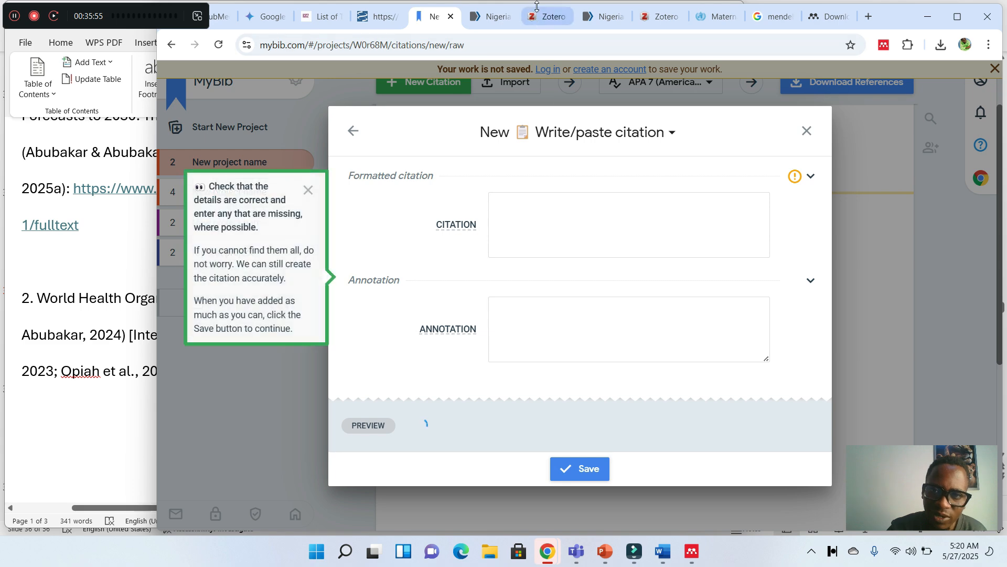
# - Close the Mendeley importer on the PubMed article page and copy the article's ready-made citation in APA format
pyautogui.click(486, 21)
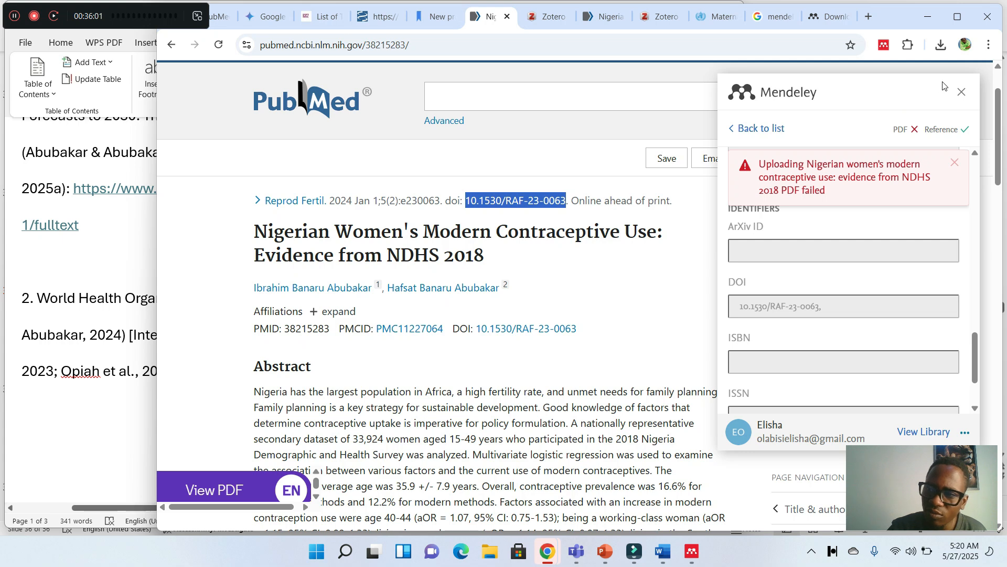
pyautogui.click(961, 93)
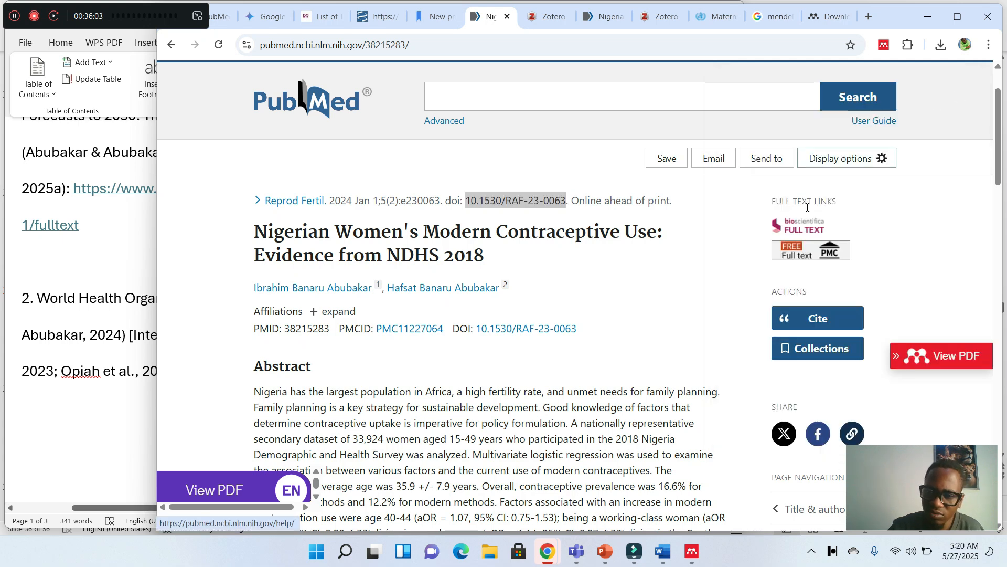
pyautogui.click(799, 321)
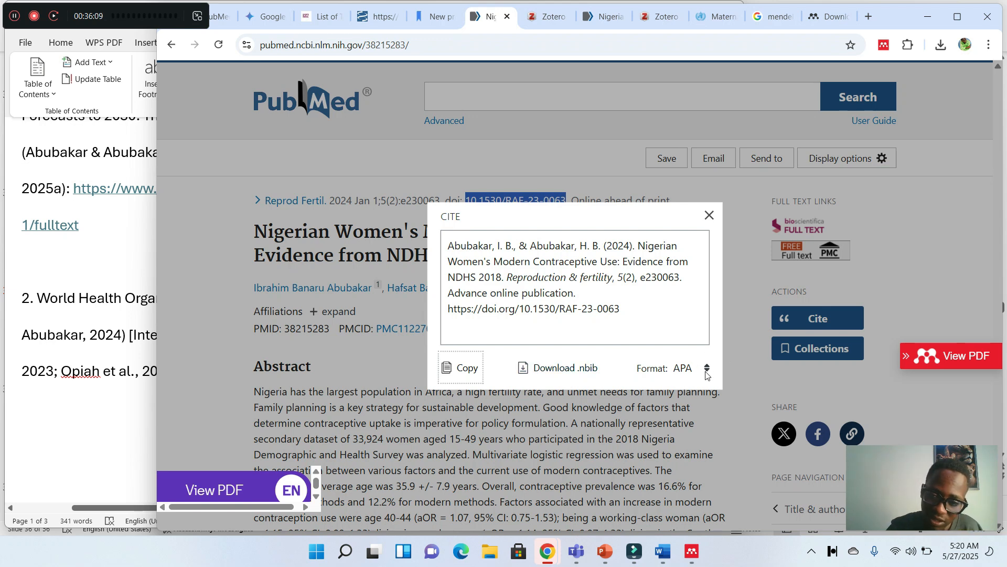
pyautogui.click(461, 368)
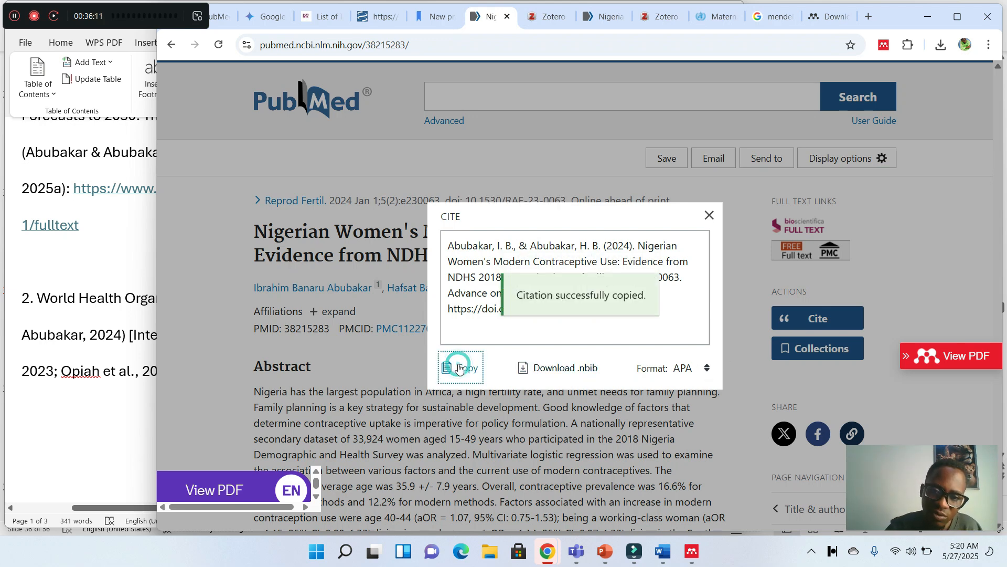
# - Paste the copied PubMed citation as the formatted citation in MyBib and save it
pyautogui.click(422, 16)
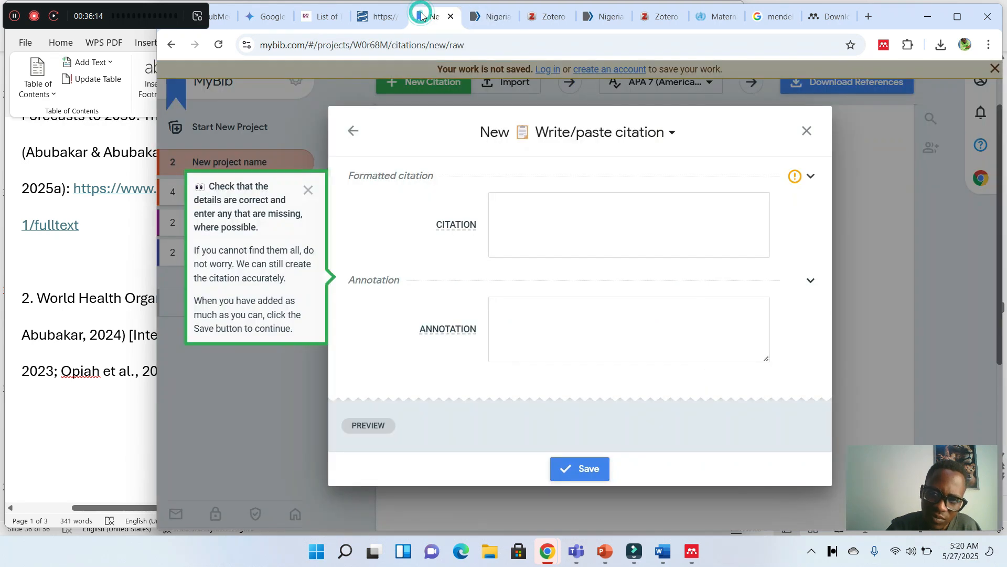
pyautogui.click(511, 218)
pyautogui.hotkey('ctrl', 'v')
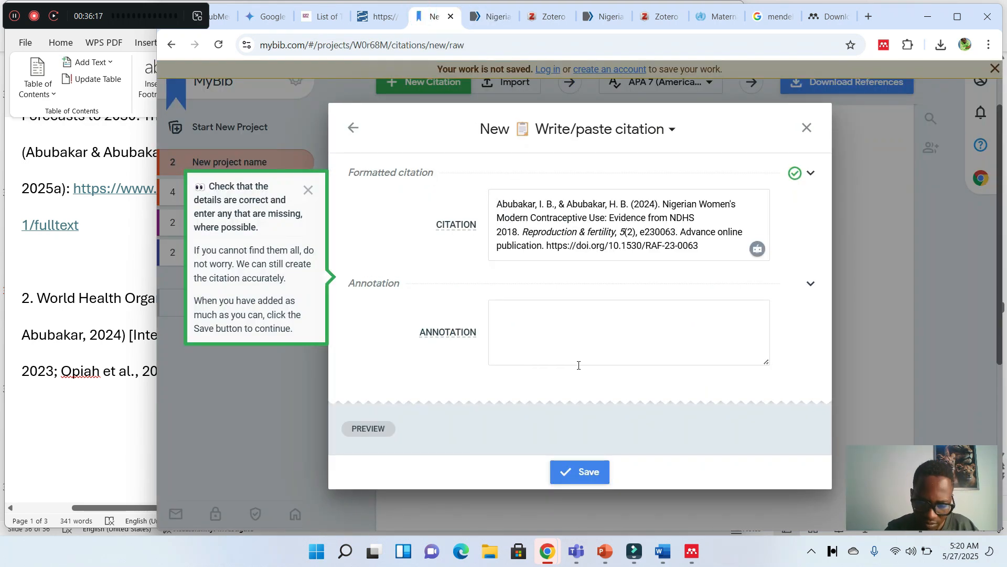
pyautogui.click(578, 472)
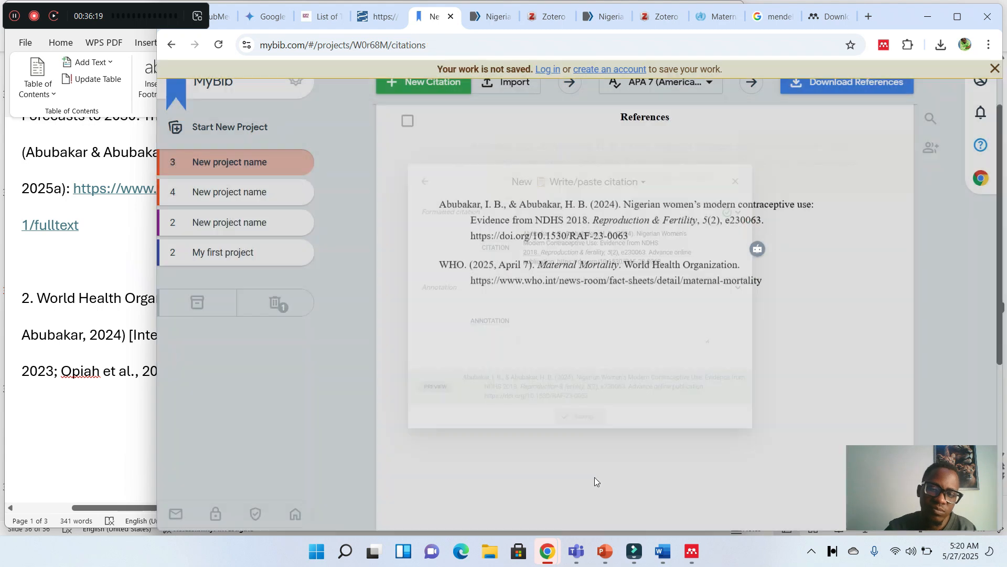
# - Copy the parenthetical in-text citation of the second contraceptive use reference and place the cursor after the first bibliography entry's link in Word
pyautogui.click(595, 227)
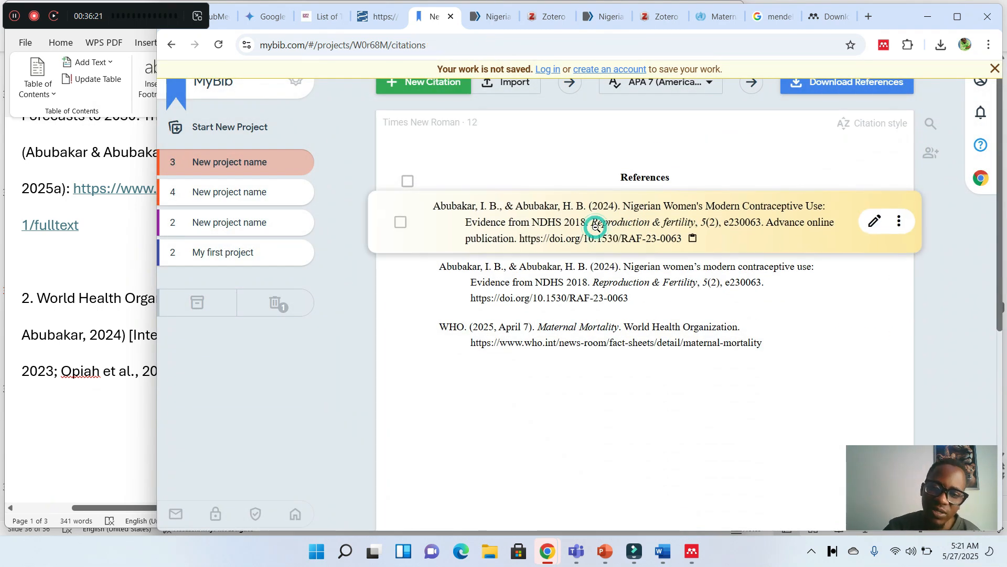
pyautogui.click(602, 284)
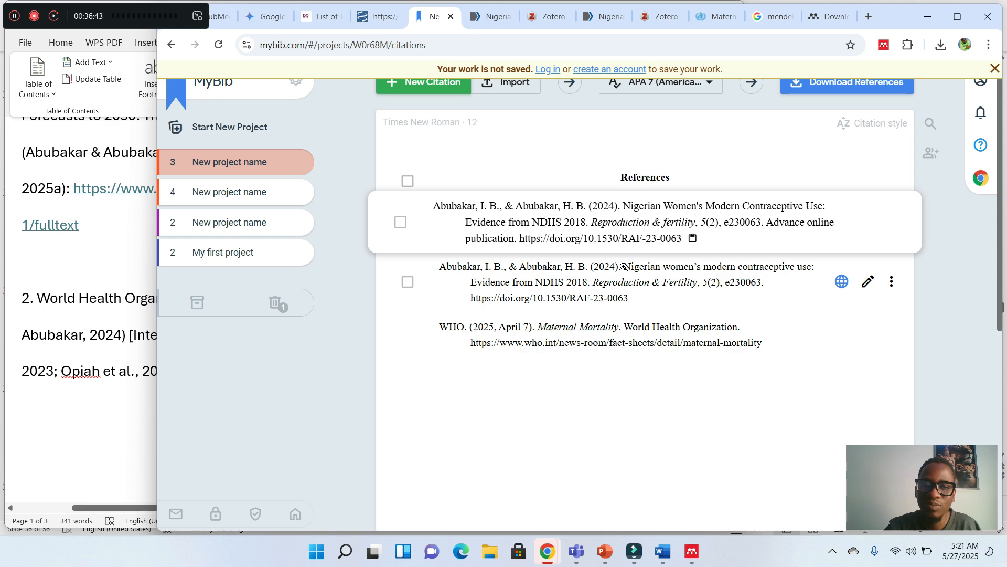
pyautogui.click(577, 267)
pyautogui.click(669, 315)
pyautogui.click(93, 278)
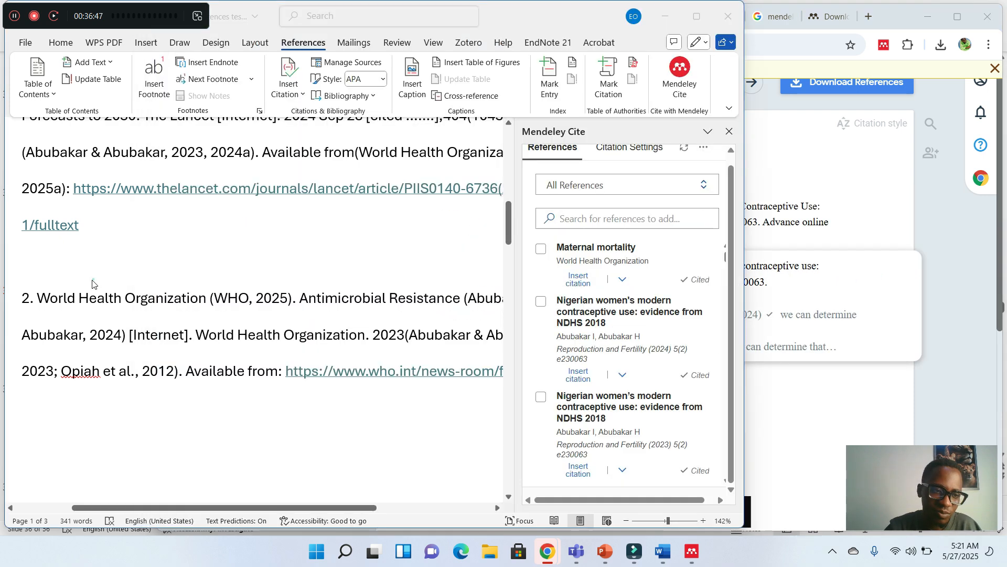
pyautogui.click(96, 244)
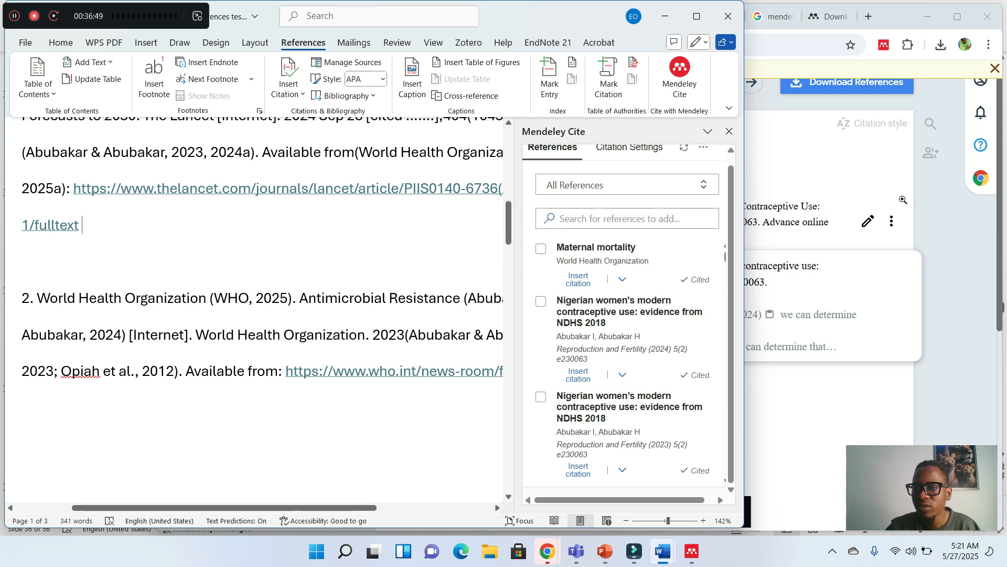
# - Return to MyBib and show the download options for the project's references
pyautogui.click(933, 199)
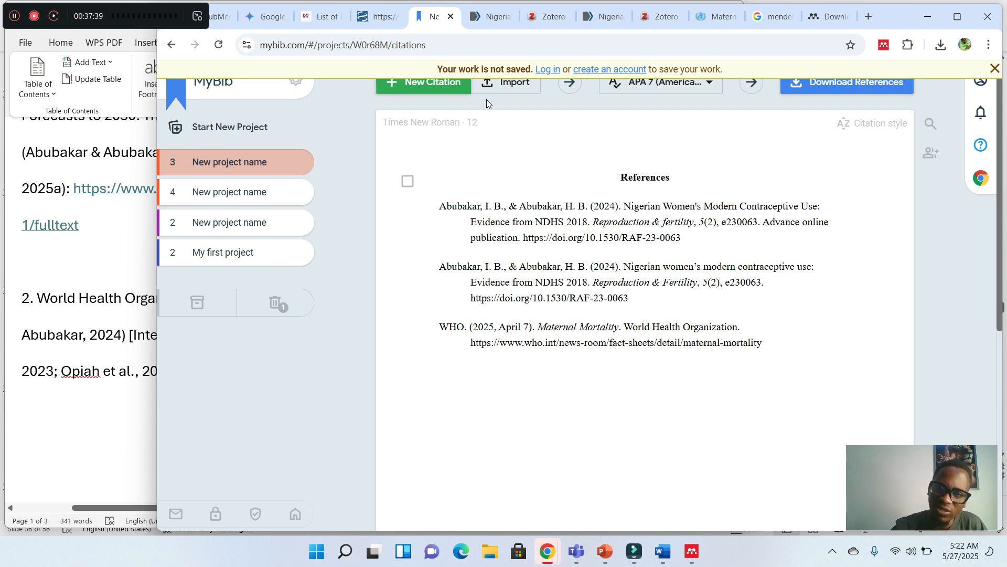
pyautogui.click(806, 89)
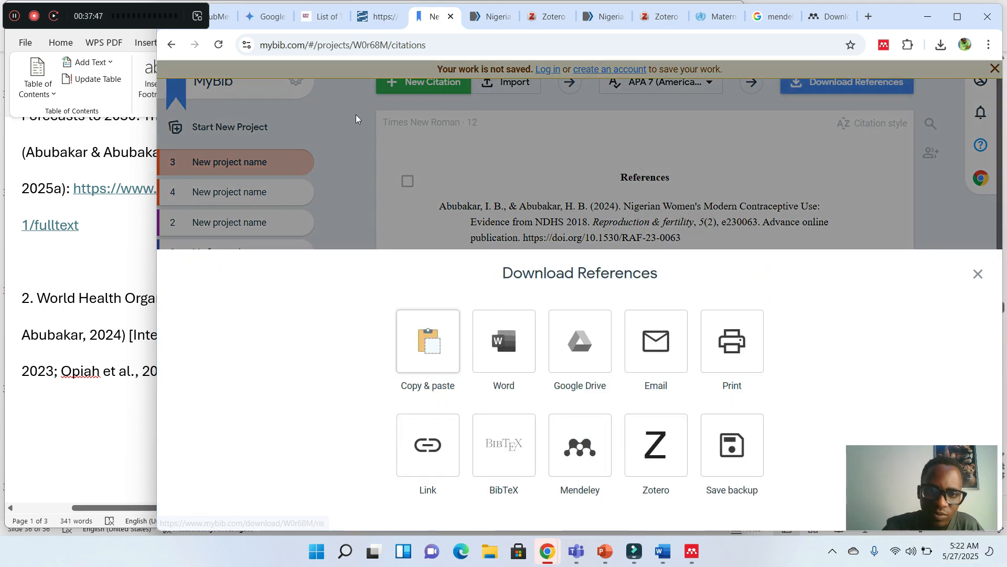
# - Export the project's references for Mendeley as an RIS file and return to the project's citations page
pyautogui.click(345, 106)
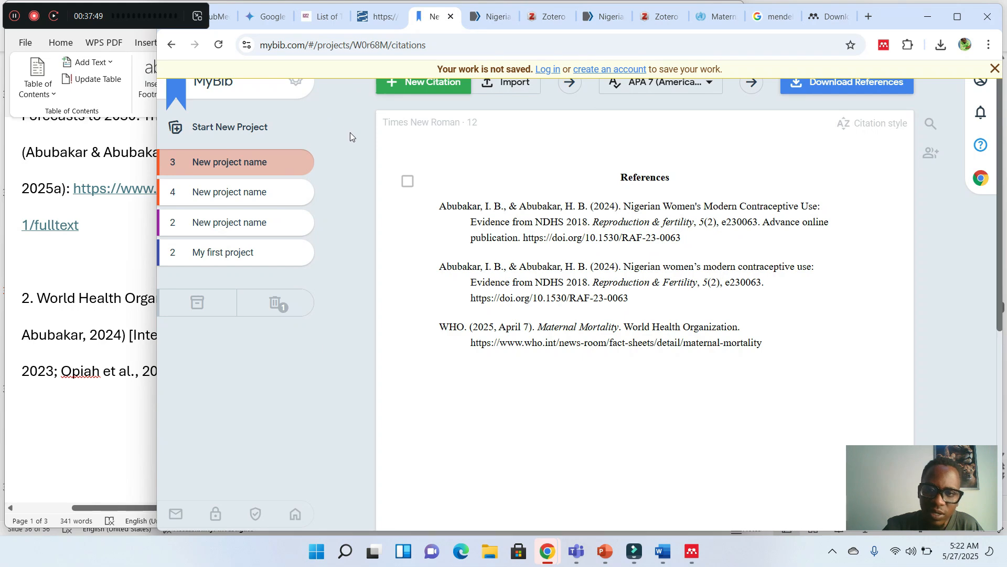
pyautogui.click(825, 89)
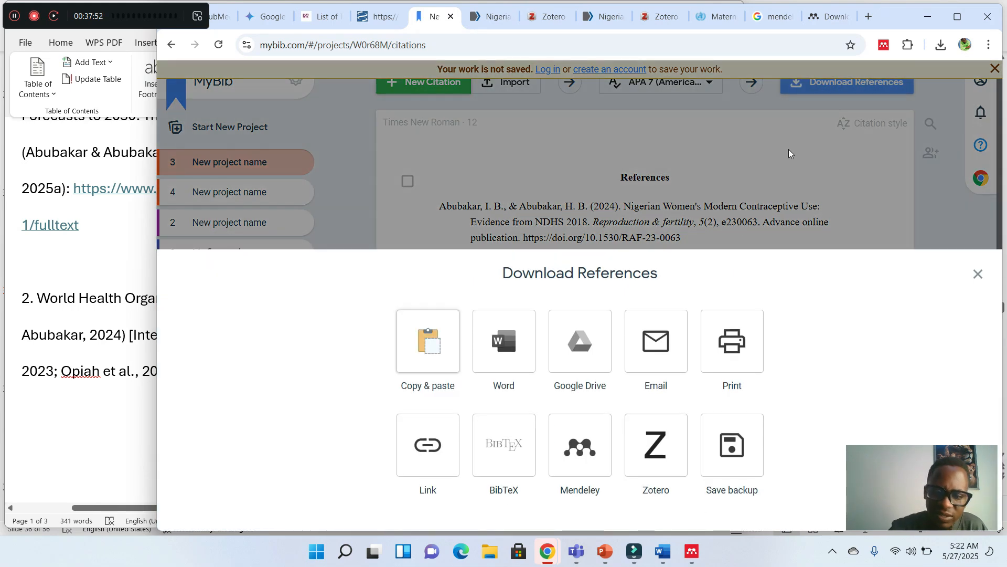
pyautogui.click(585, 438)
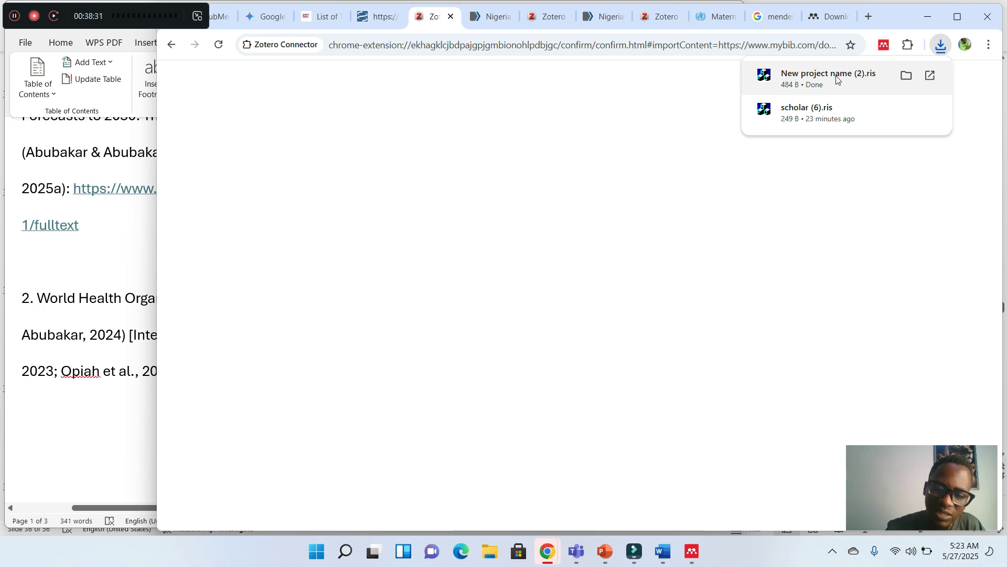
pyautogui.click(607, 110)
pyautogui.moveTo(480, 14)
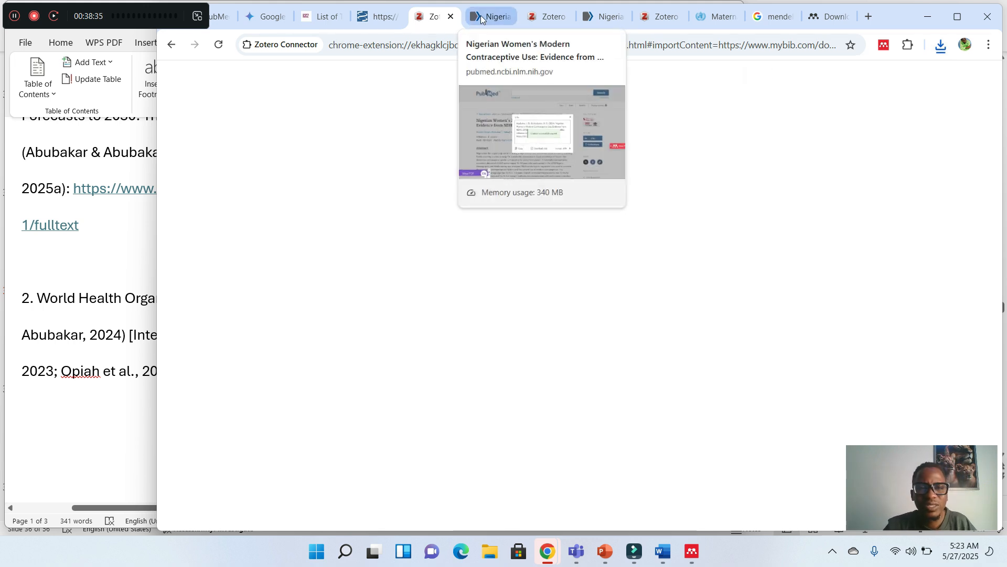
pyautogui.click(170, 45)
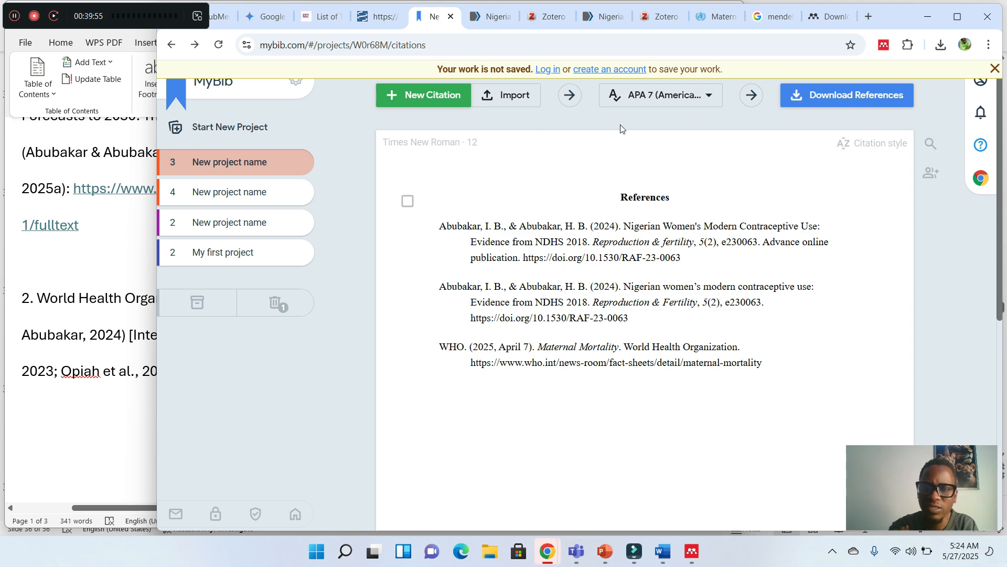
# - Copy the project's complete formatted reference list using the copy-and-paste download option and close the preview
pyautogui.click(802, 100)
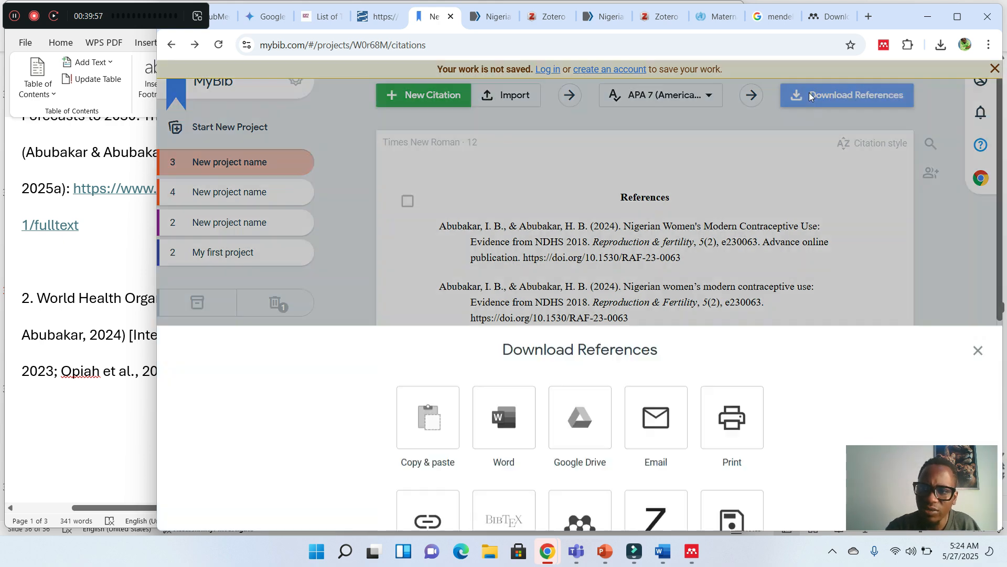
pyautogui.click(426, 352)
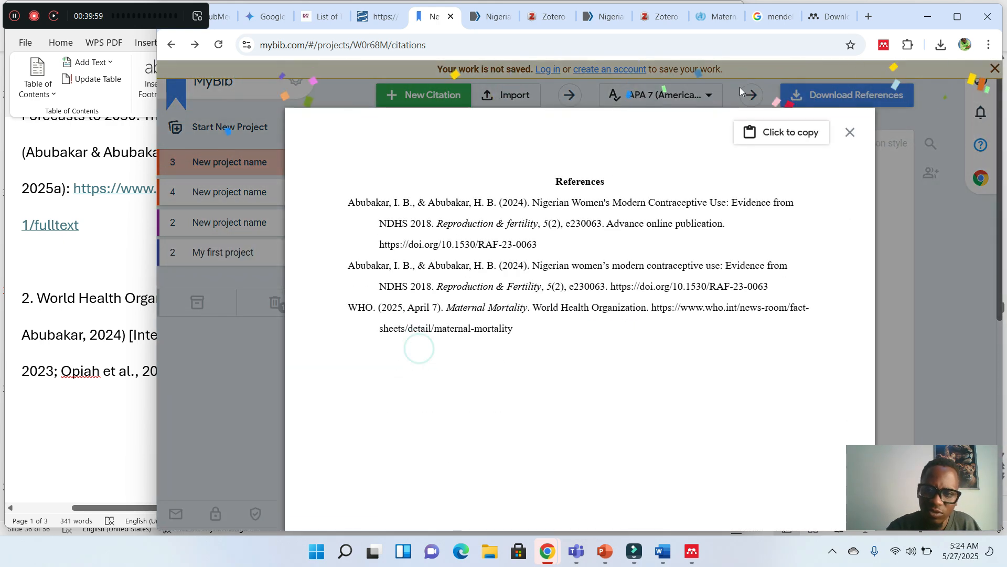
pyautogui.click(749, 138)
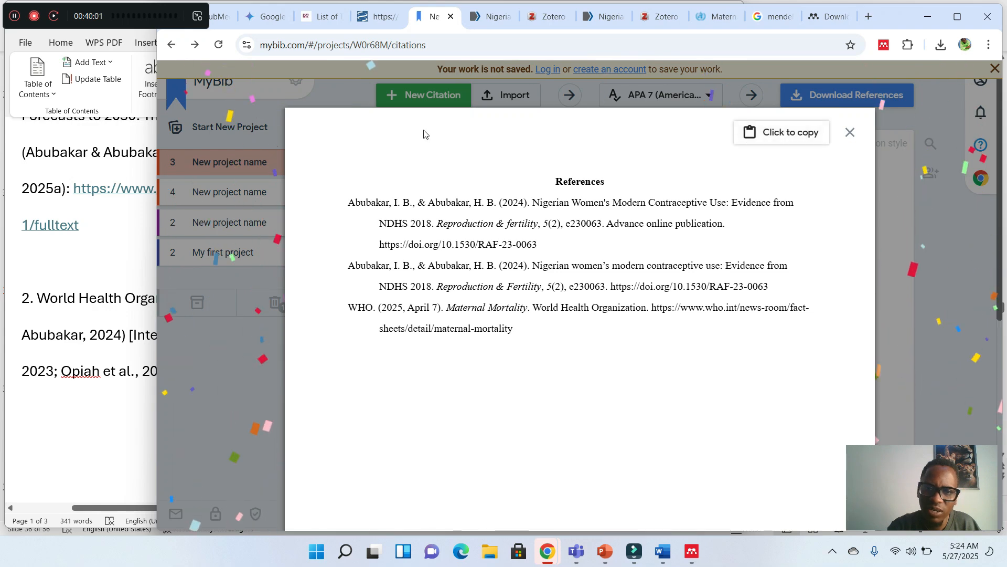
pyautogui.click(348, 92)
# - Switch to Word and delete the entire existing bibliography on the document's last page
pyautogui.click(101, 273)
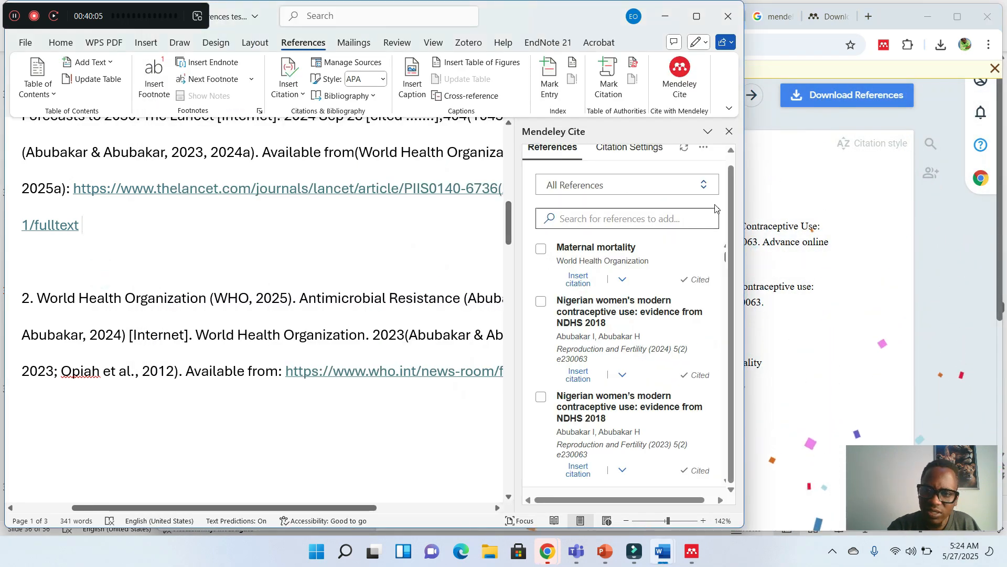
pyautogui.click(731, 202)
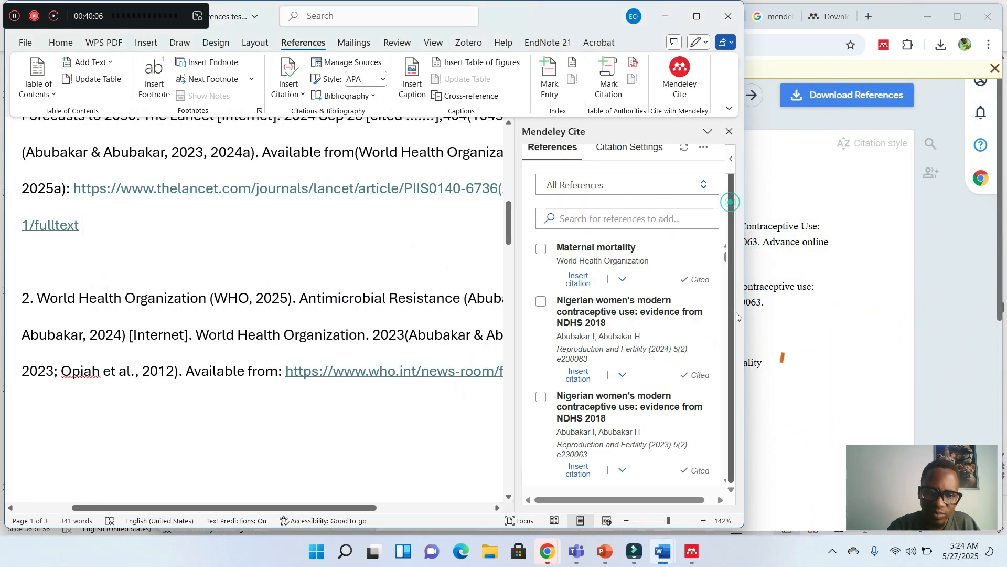
pyautogui.click(236, 395)
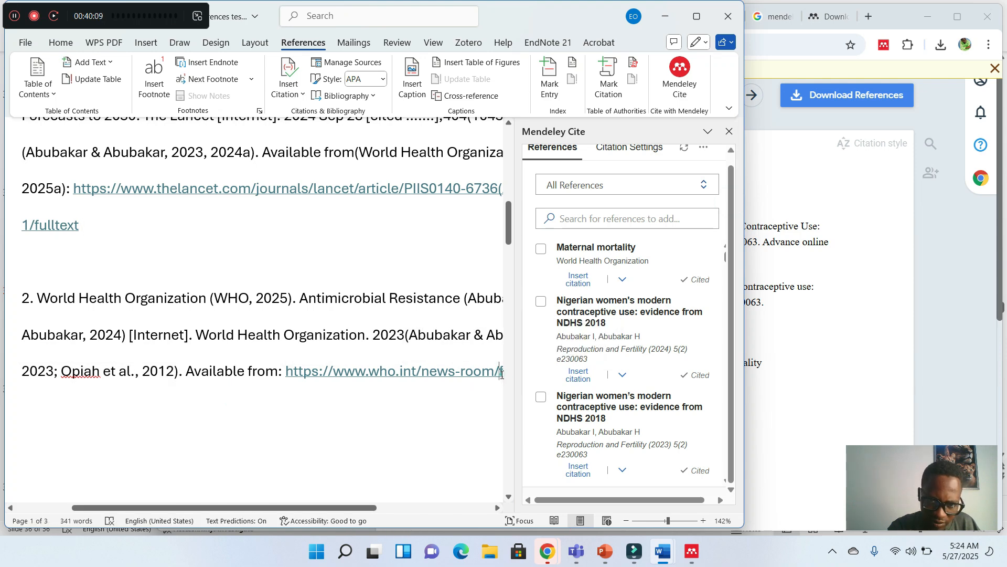
pyautogui.click(502, 374)
pyautogui.press('Down')
pyautogui.press('Down')
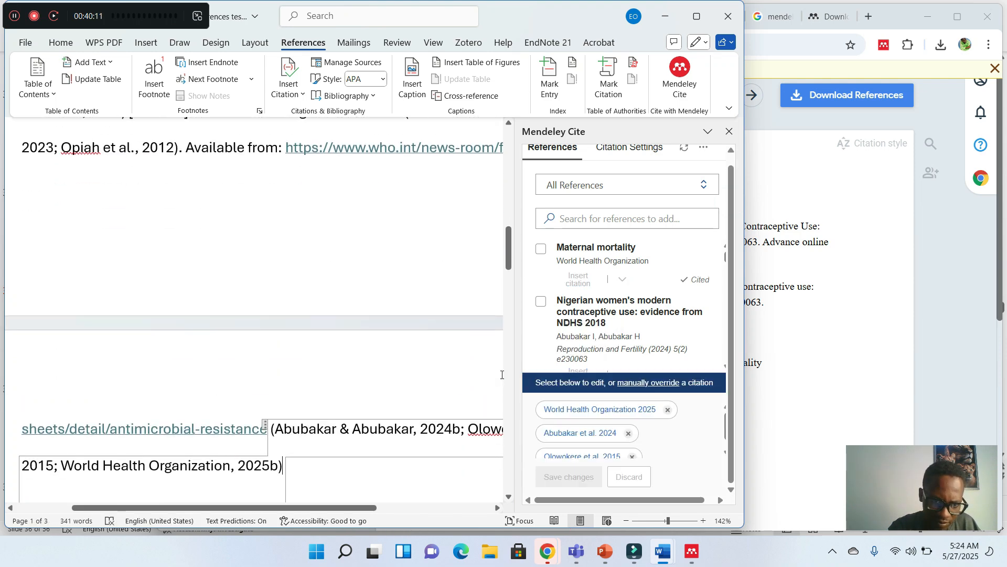
pyautogui.press('Down')
pyautogui.press('Down')
pyautogui.press('Down')
pyautogui.press('Down')
pyautogui.press('Down')
pyautogui.press('Down')
pyautogui.press('Down')
pyautogui.press('Down')
pyautogui.press('Down')
pyautogui.press('Down')
pyautogui.press('Down')
pyautogui.press('Down')
pyautogui.press('Down')
pyautogui.press('Down')
pyautogui.press('Down')
pyautogui.press('Down')
pyautogui.press('Down')
pyautogui.press('Down')
pyautogui.press('Down')
pyautogui.press('Down')
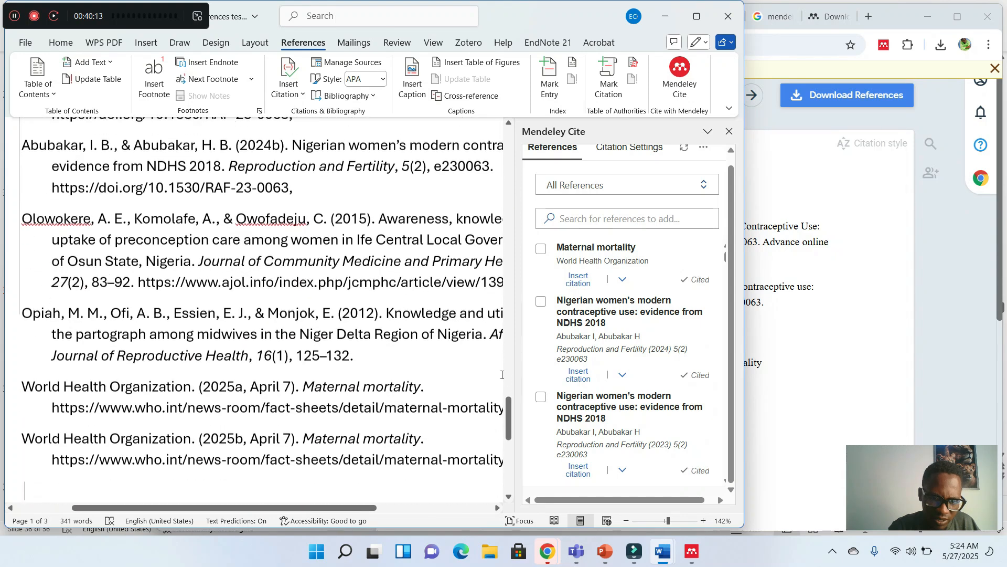
pyautogui.click(505, 404)
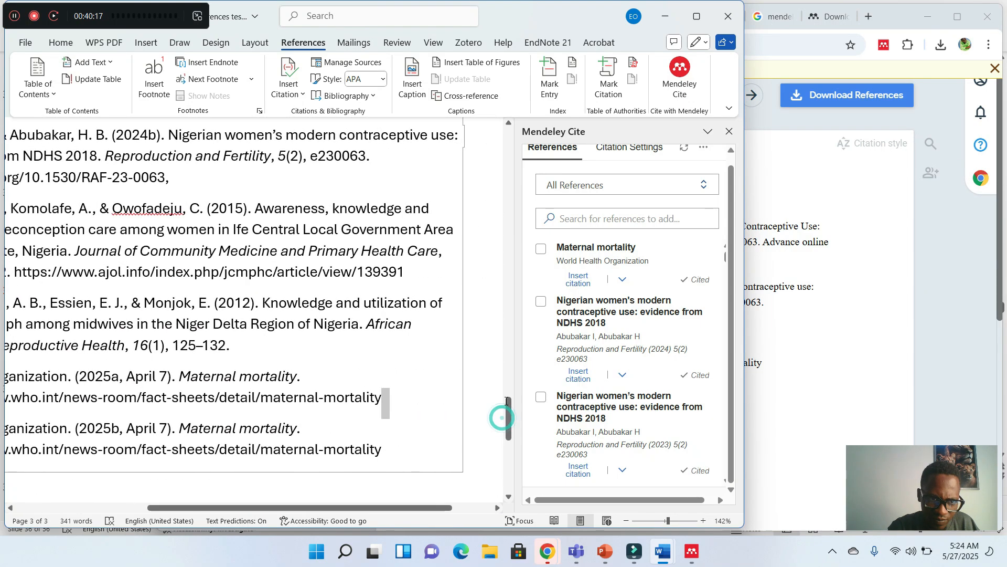
pyautogui.moveTo(325, 507); pyautogui.dragTo(226, 486)
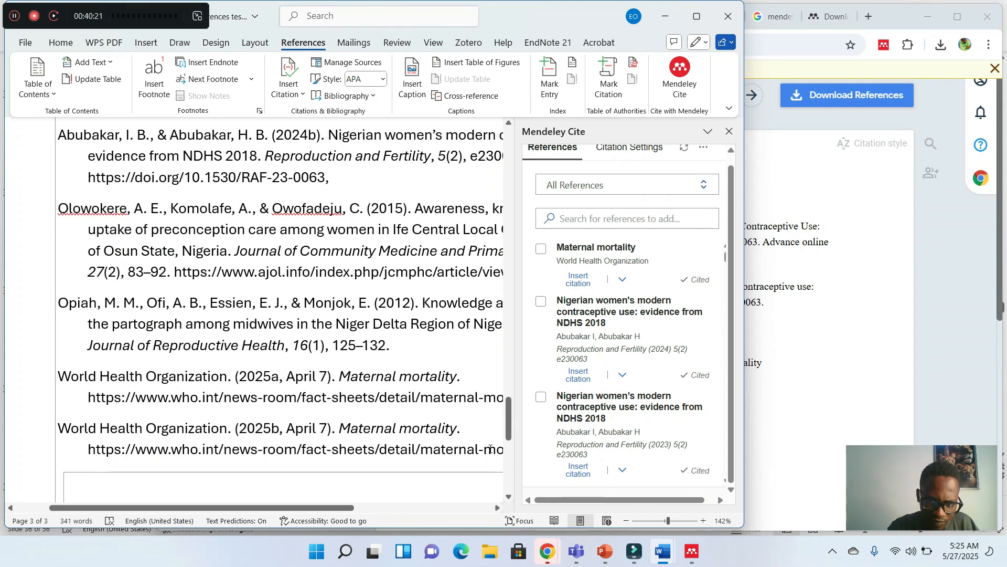
pyautogui.moveTo(489, 449); pyautogui.dragTo(105, 233)
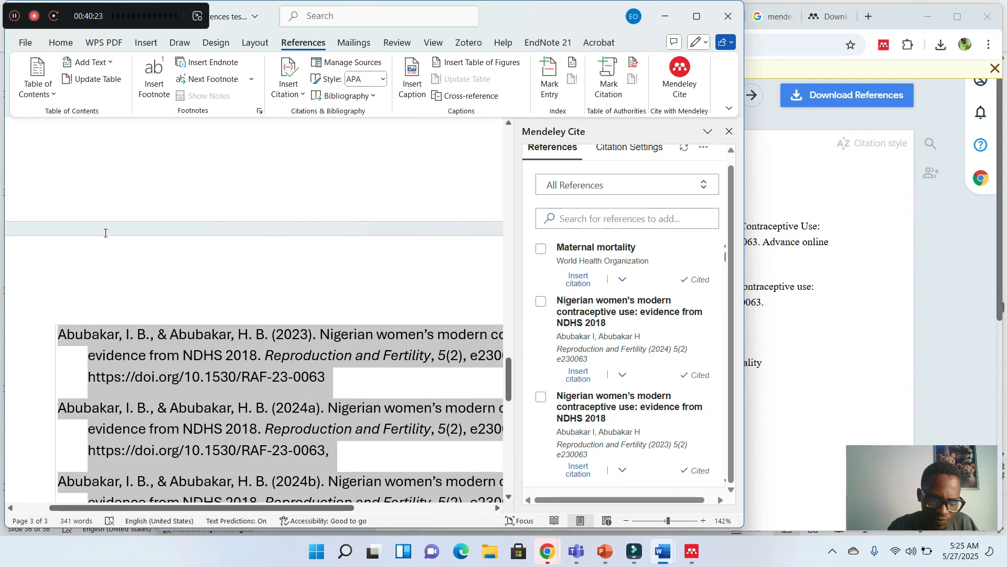
pyautogui.write('Abubak')
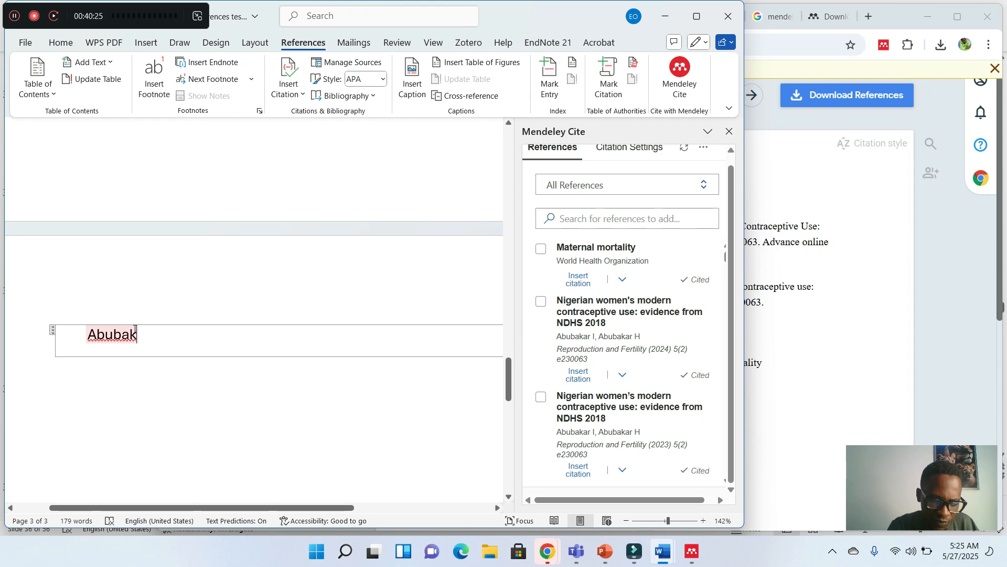
pyautogui.doubleClick(186, 336)
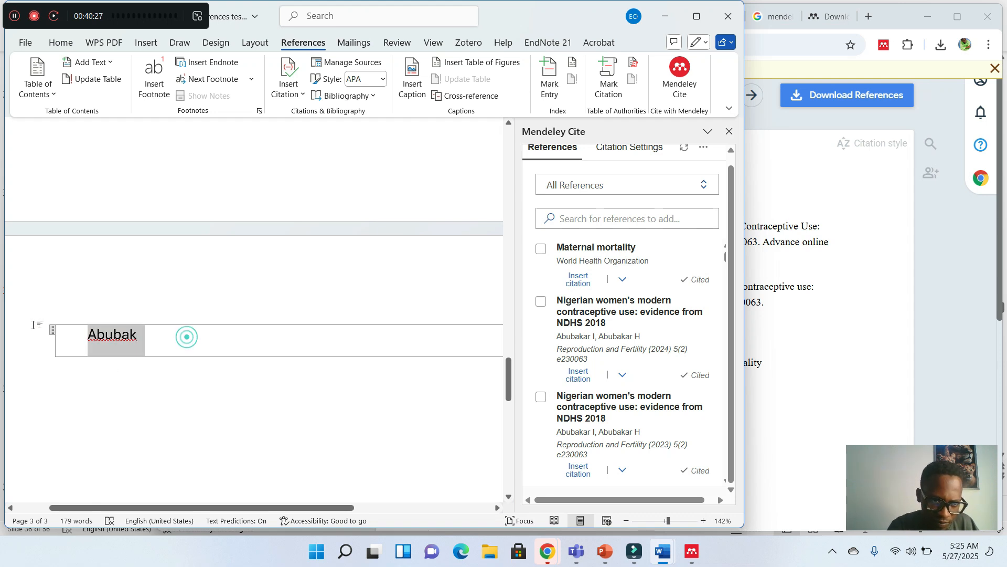
pyautogui.press('BackSpace')
pyautogui.press('BackSpace')
pyautogui.press('BackSpace')
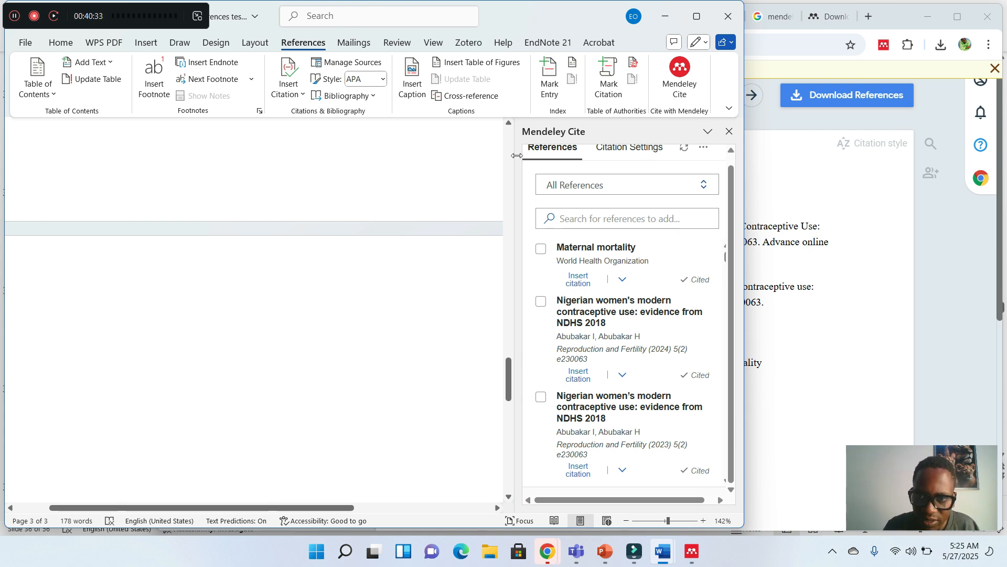
# - Add the heading "References" on the emptied last page and insert the Mendeley bibliography at the cursor
pyautogui.scroll(1, 728, 175)
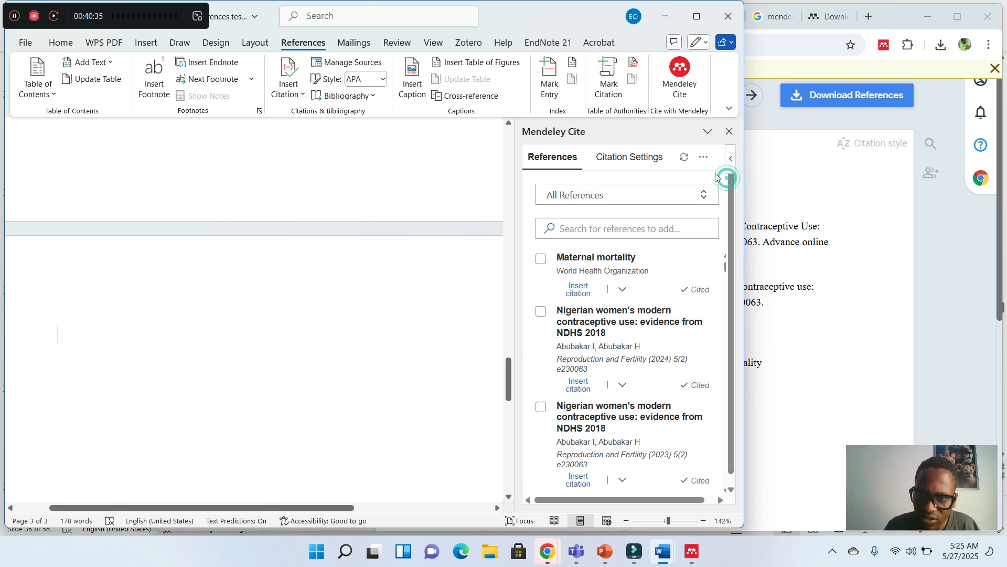
pyautogui.click(684, 157)
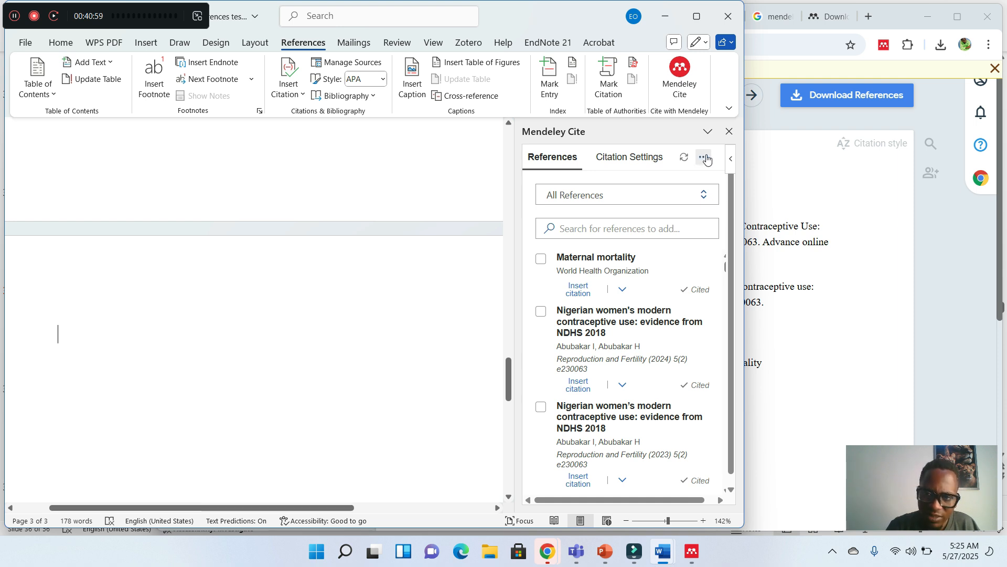
pyautogui.click(706, 157)
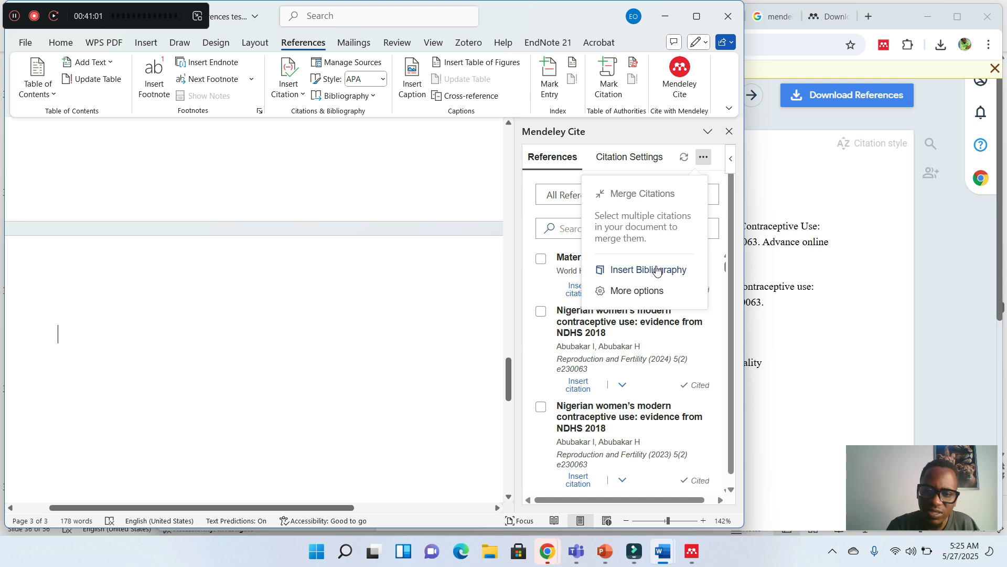
pyautogui.click(209, 347)
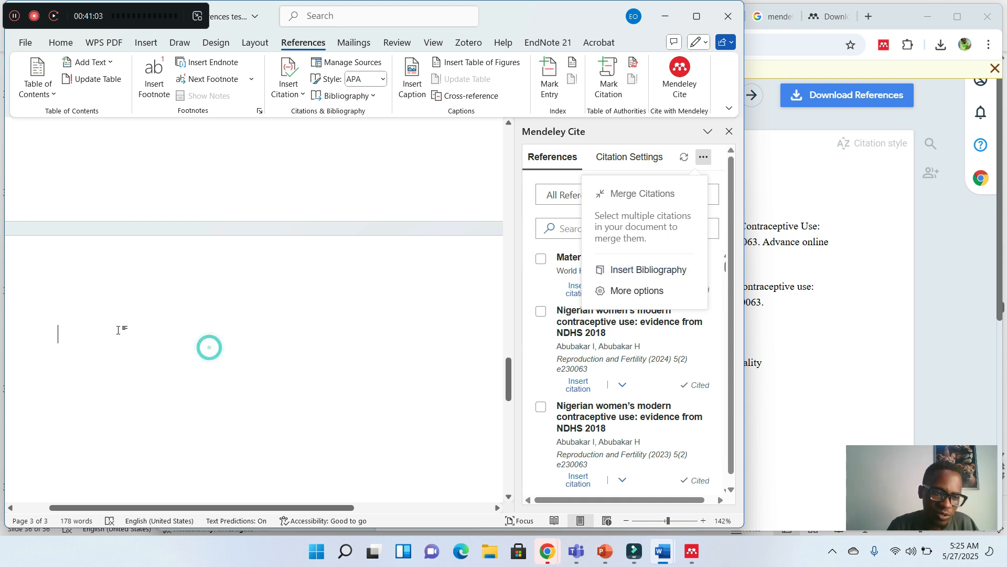
pyautogui.click(106, 326)
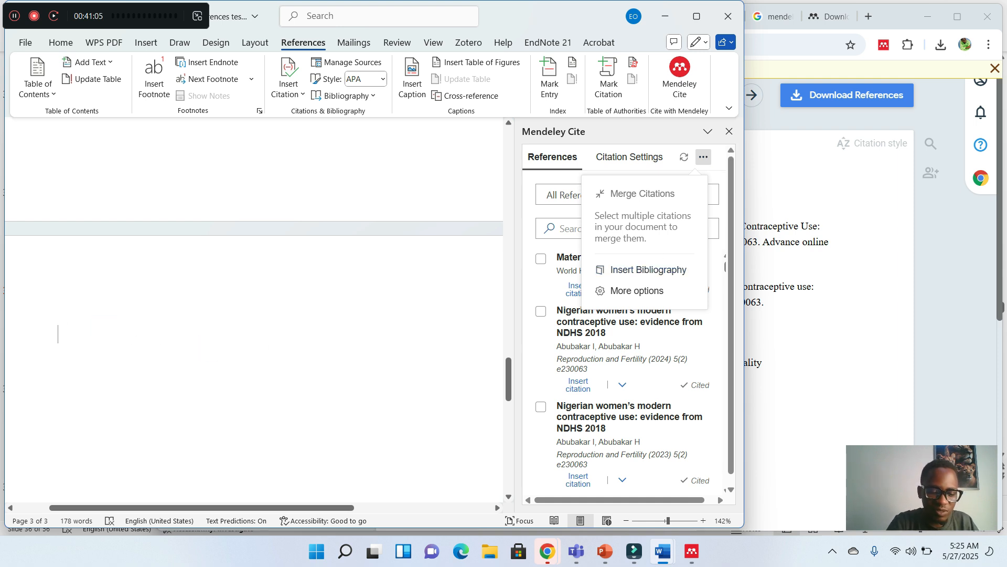
pyautogui.write('Referen')
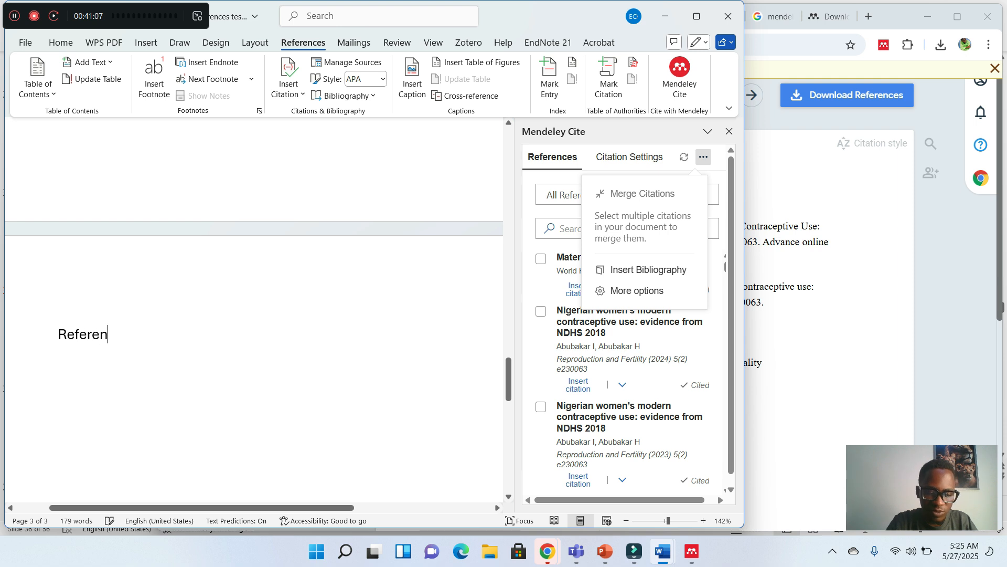
pyautogui.write('ces')
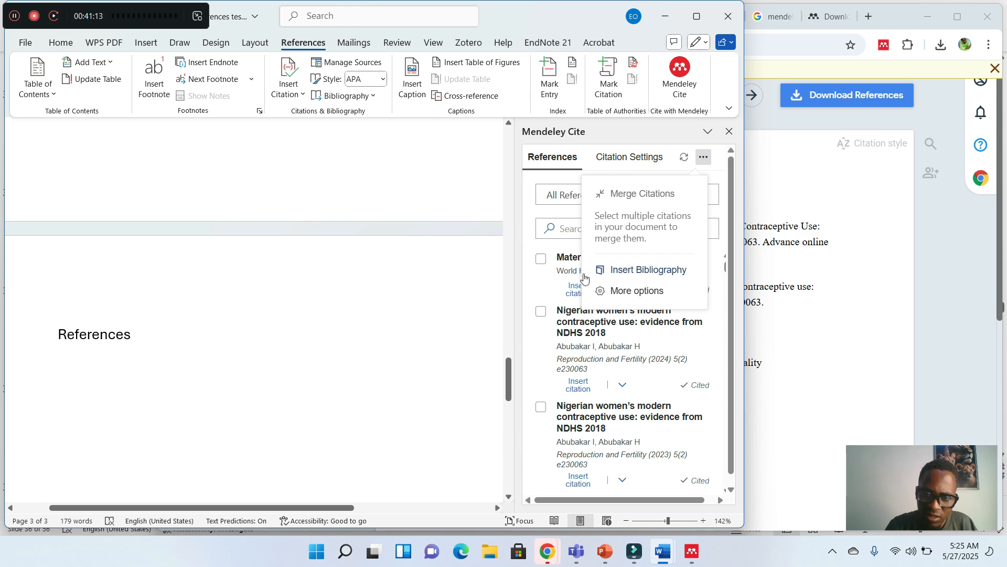
pyautogui.click(617, 272)
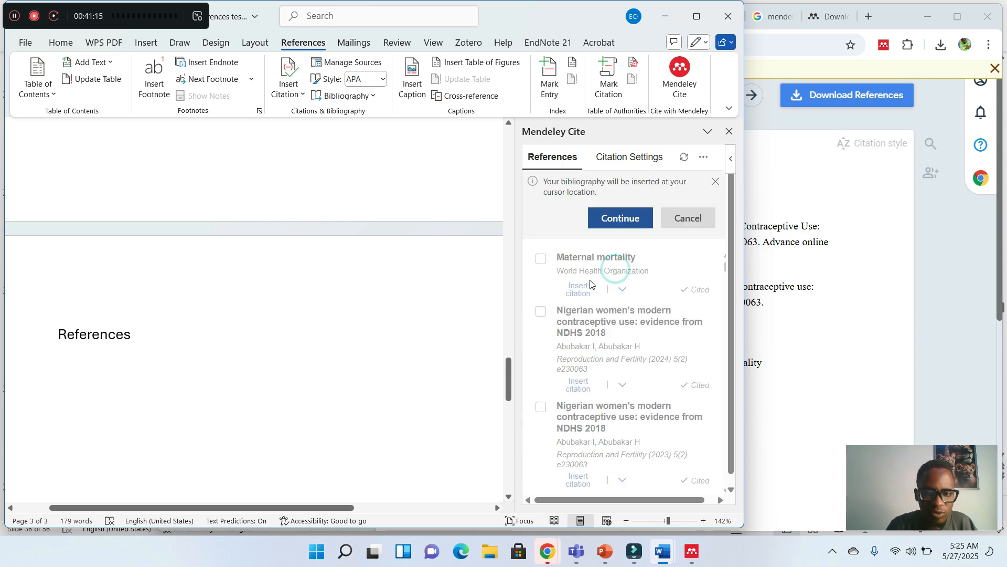
pyautogui.click(619, 218)
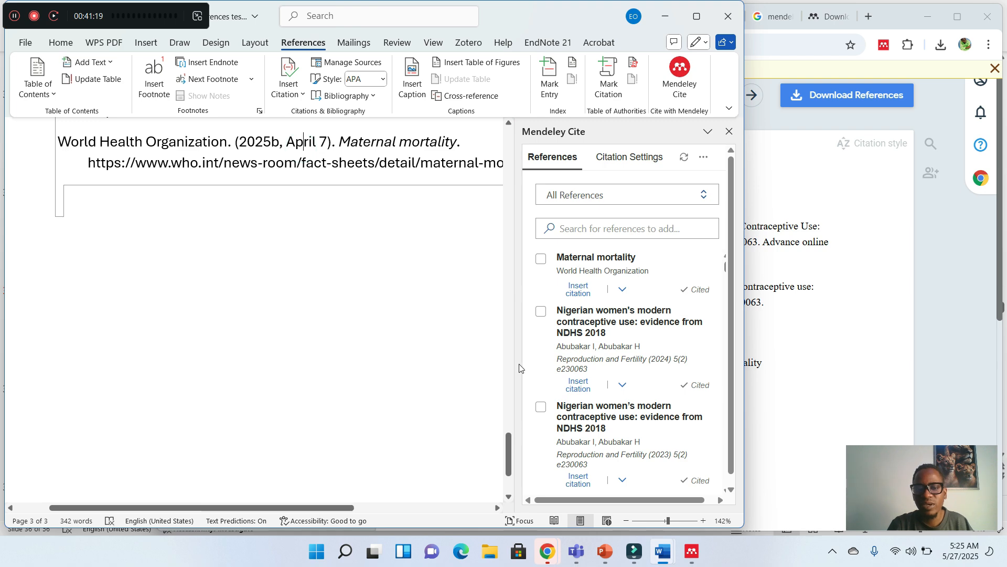
# - Change the Mendeley citation style of the document to Vancouver
pyautogui.moveTo(506, 435); pyautogui.dragTo(508, 414)
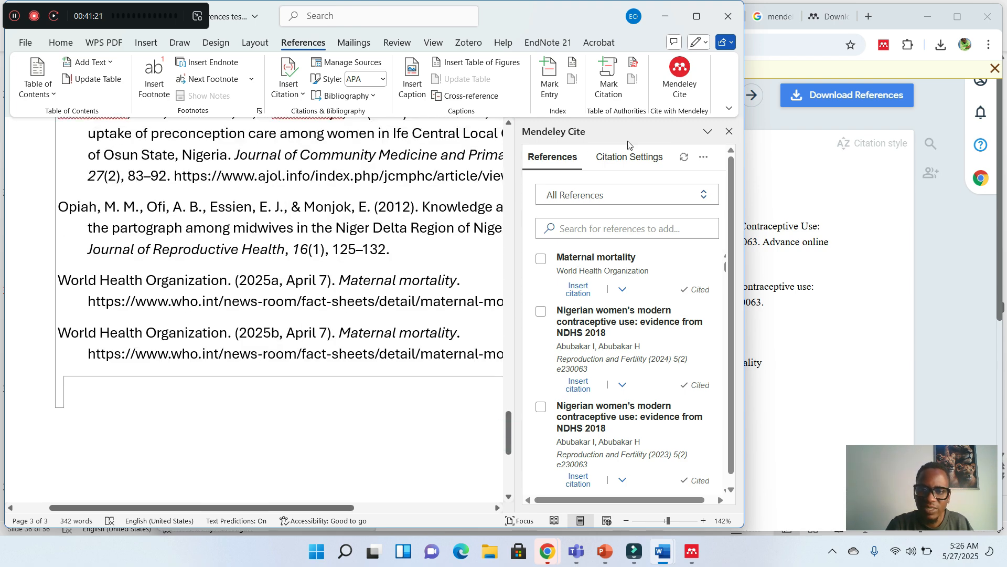
pyautogui.click(629, 157)
pyautogui.click(608, 261)
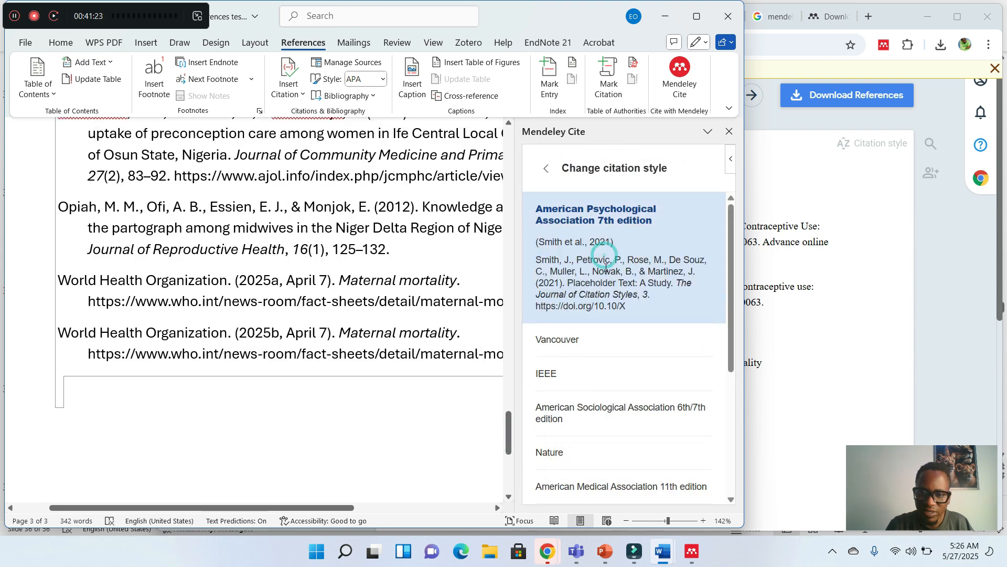
pyautogui.click(563, 337)
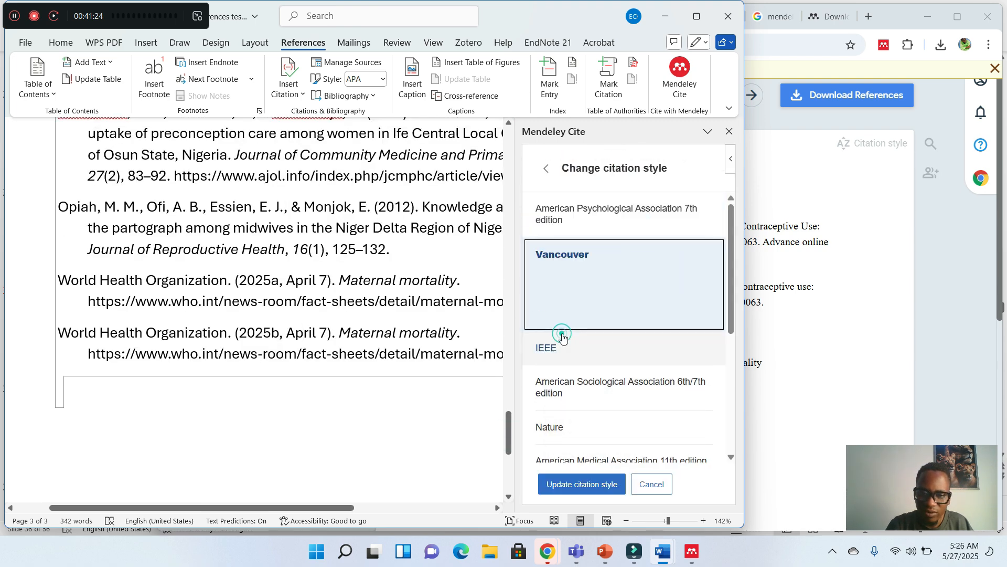
pyautogui.click(555, 481)
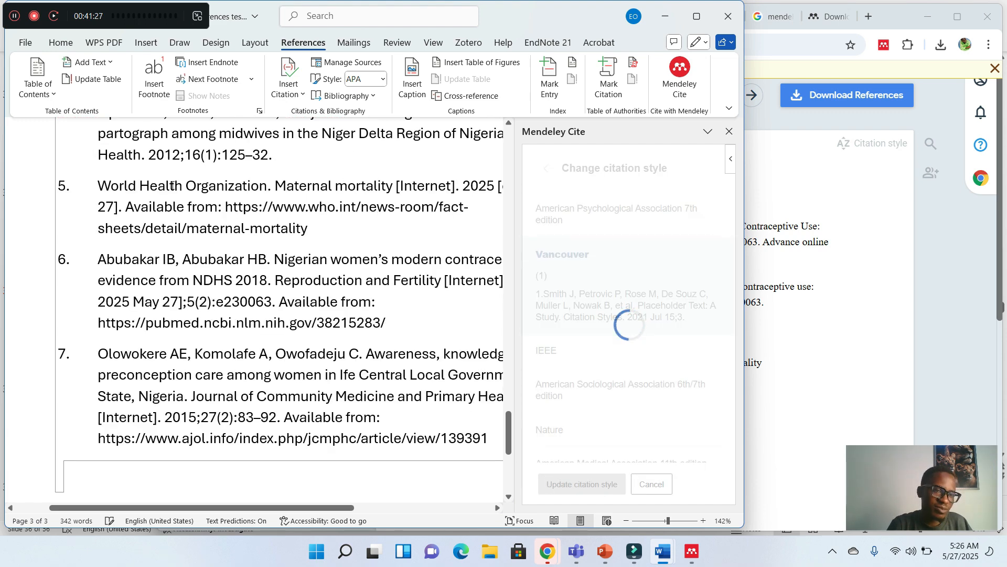